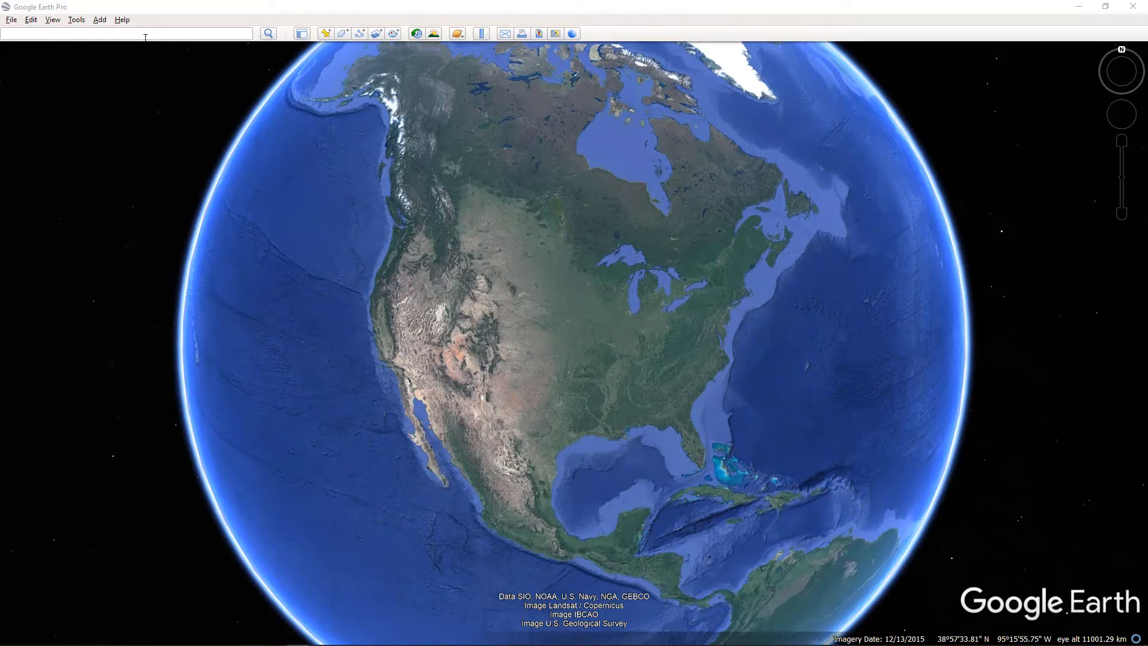
- Search for Vancouver, BC, Canada and fly to it
click(107, 40)
text(va)
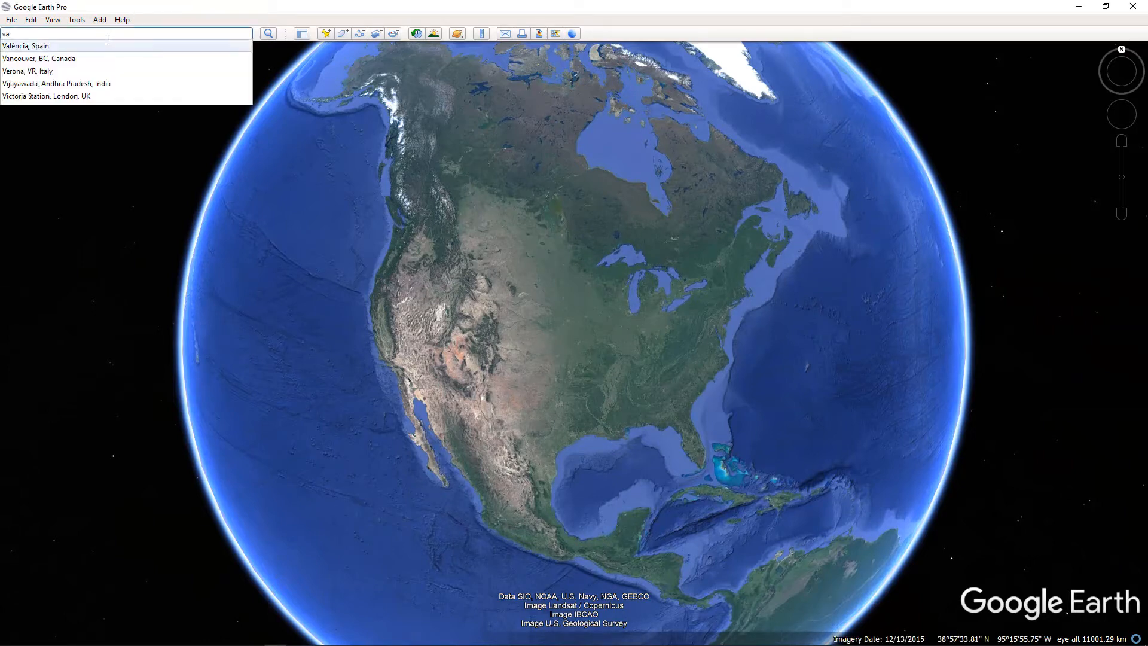
text(n)
key(Down)
click(269, 34)
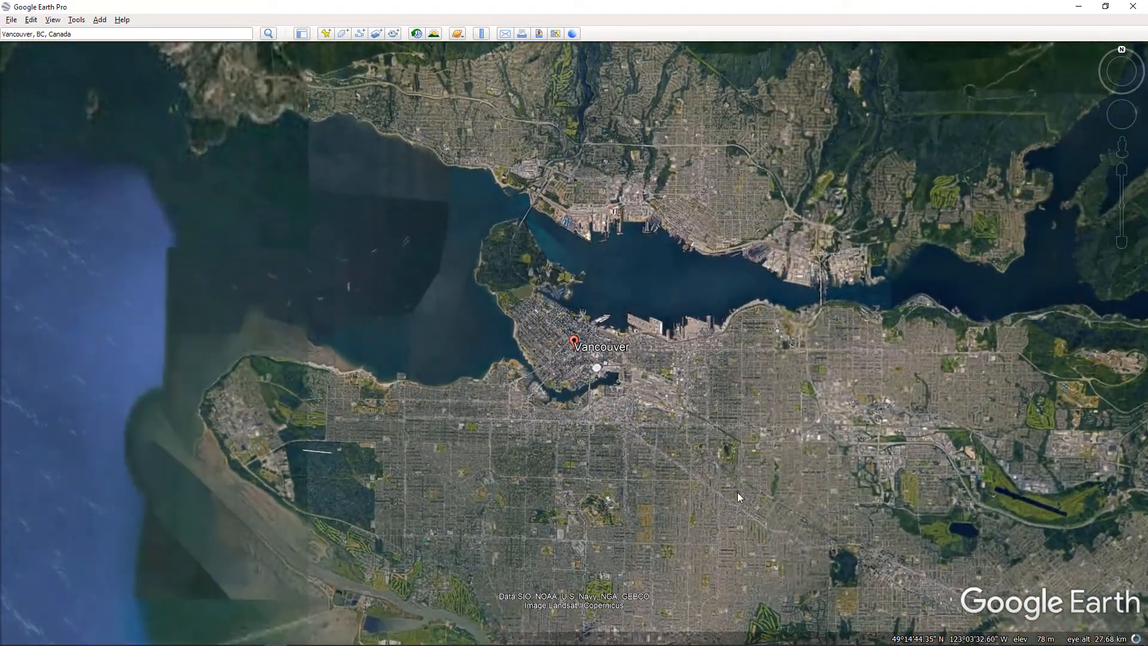
- Frame the aerial view on Vancouver's downtown peninsula and the street grid south of it
drag(737, 493, 724, 374)
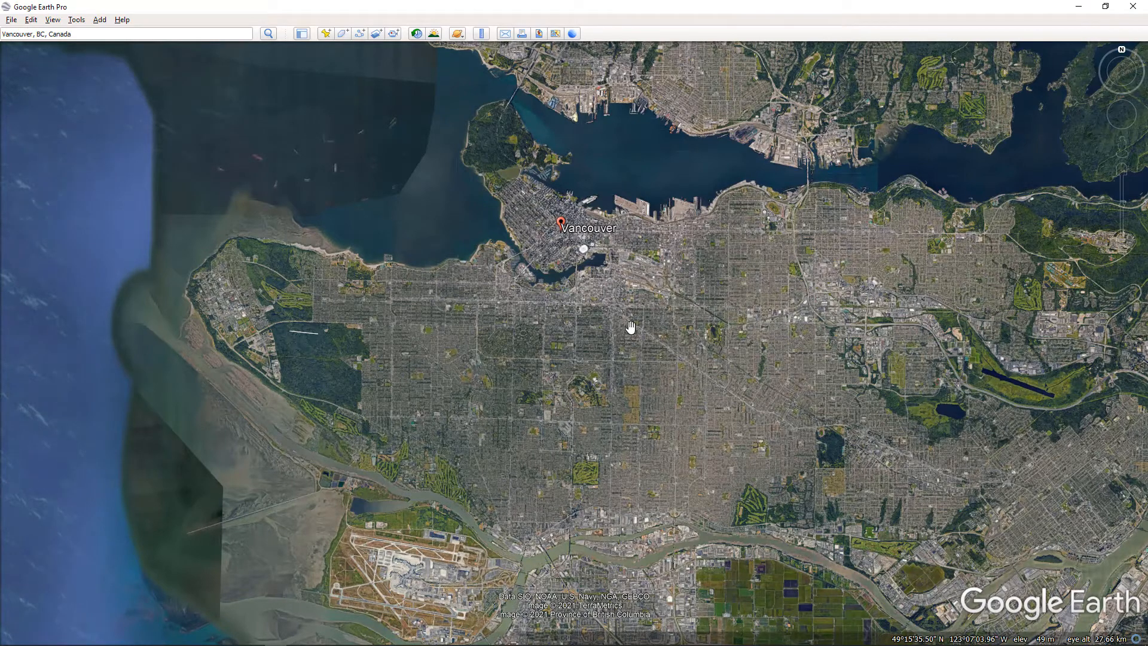
scroll(556, 335, up, 2)
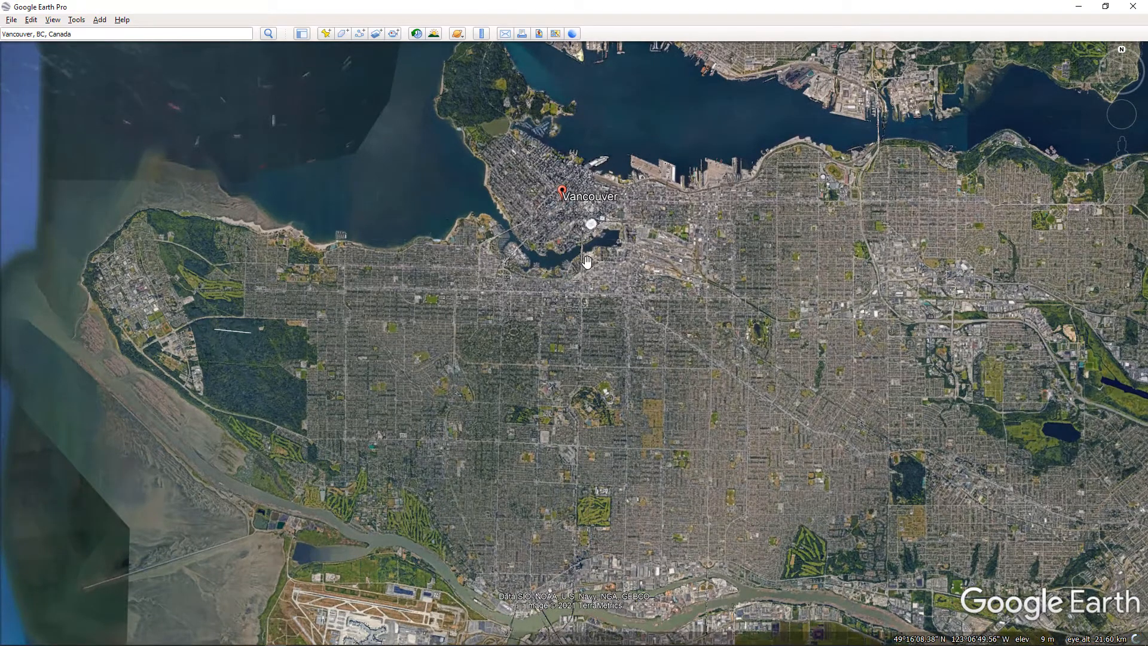
drag(587, 261, 556, 281)
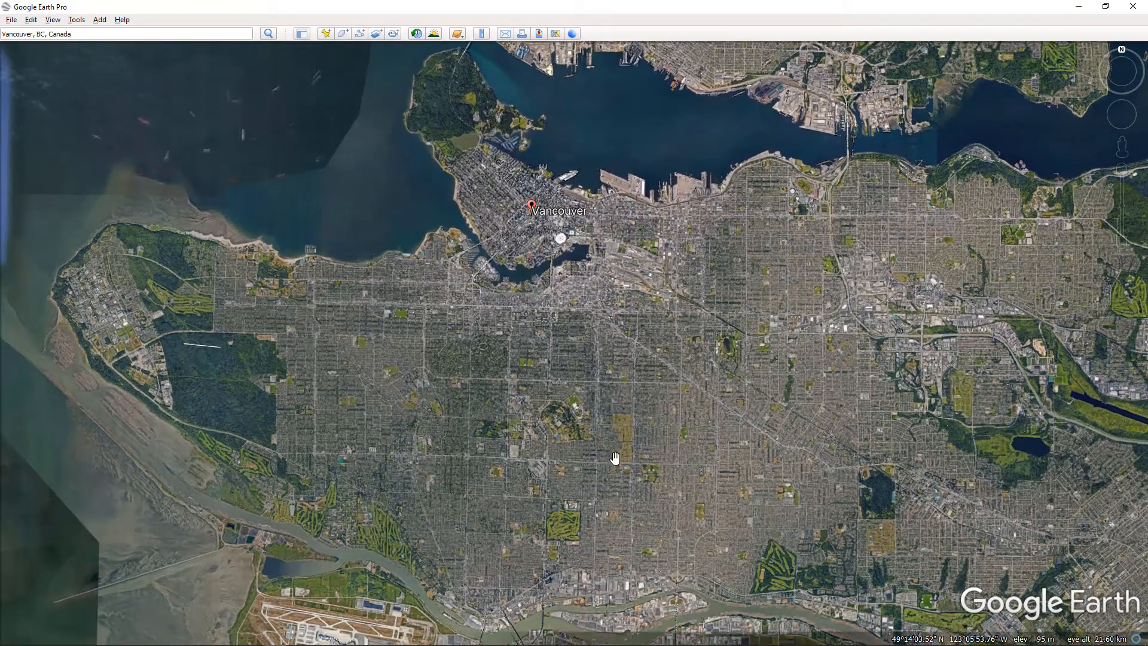
scroll(616, 443, up, 2)
drag(616, 294, 567, 345)
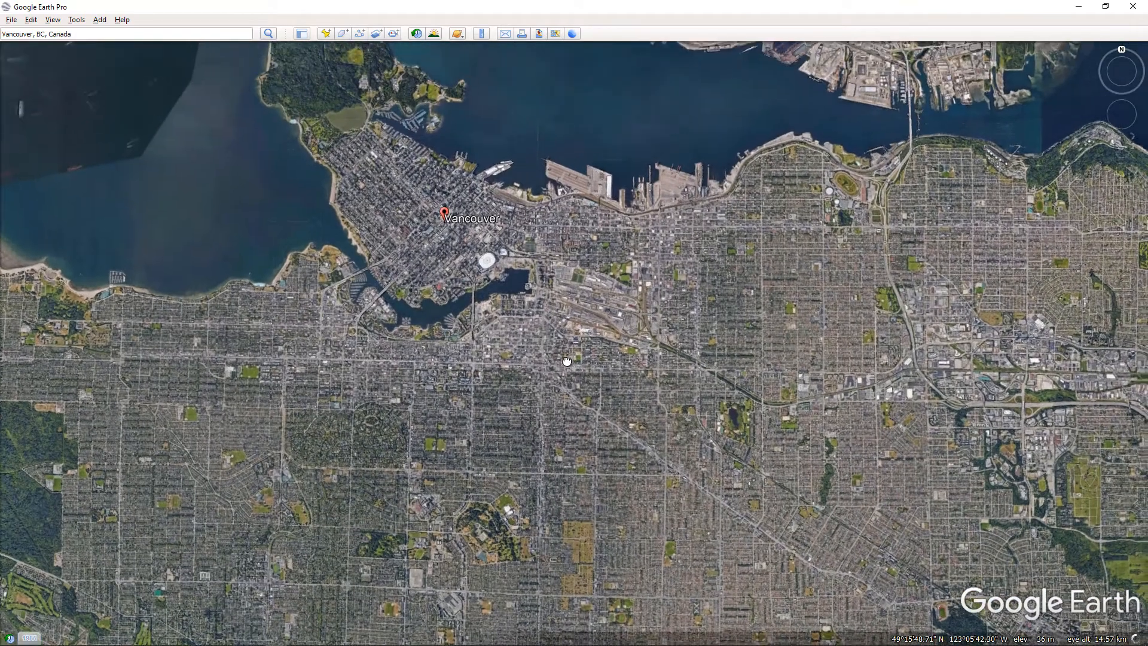
scroll(503, 485, up, 2)
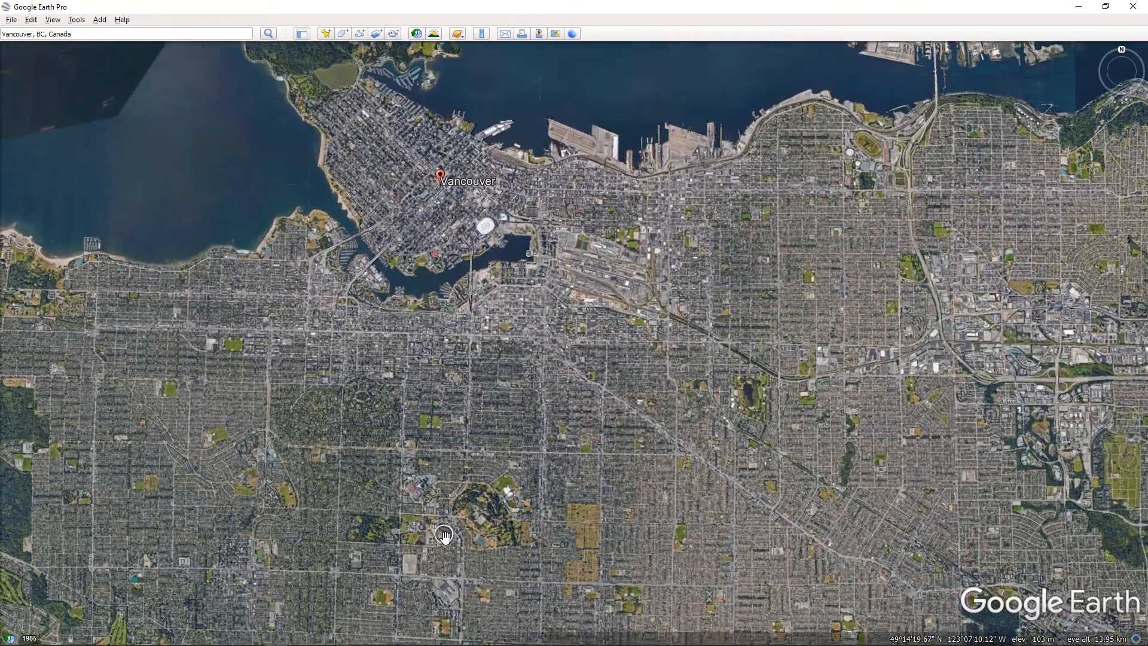
drag(542, 508, 630, 473)
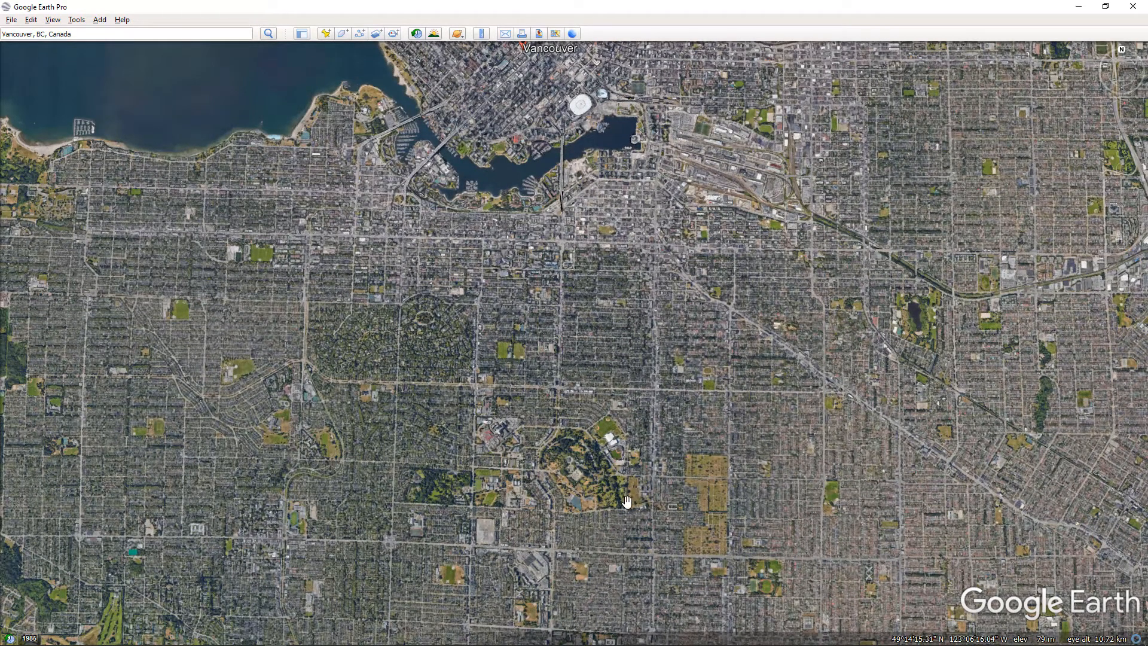
scroll(633, 496, up, 5)
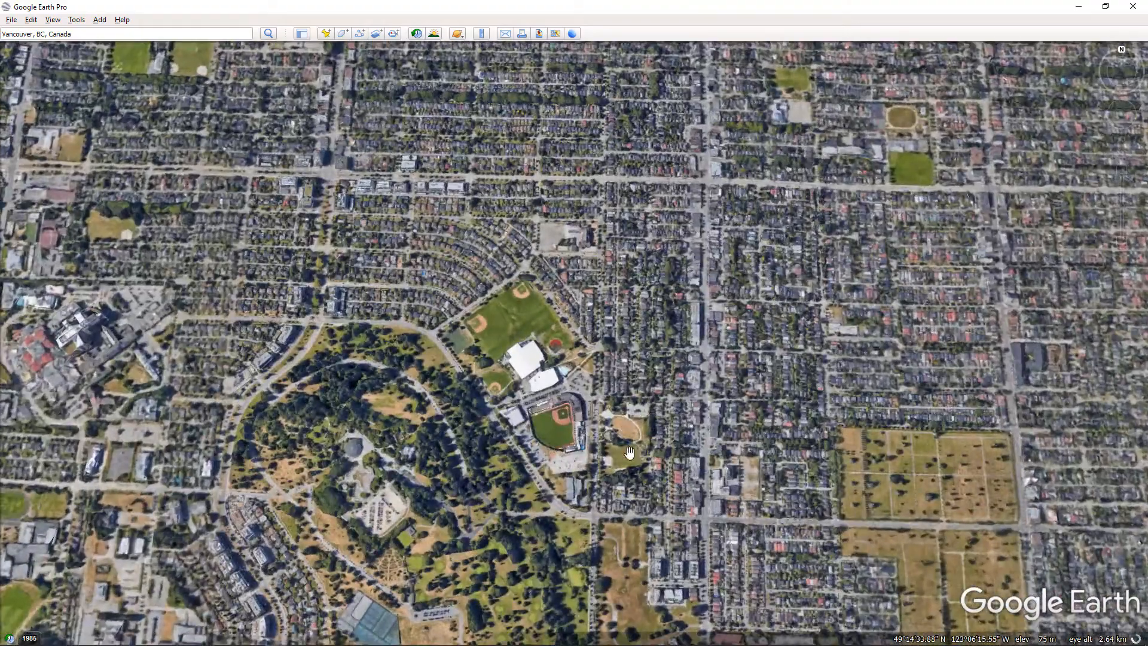
scroll(629, 452, down, 5)
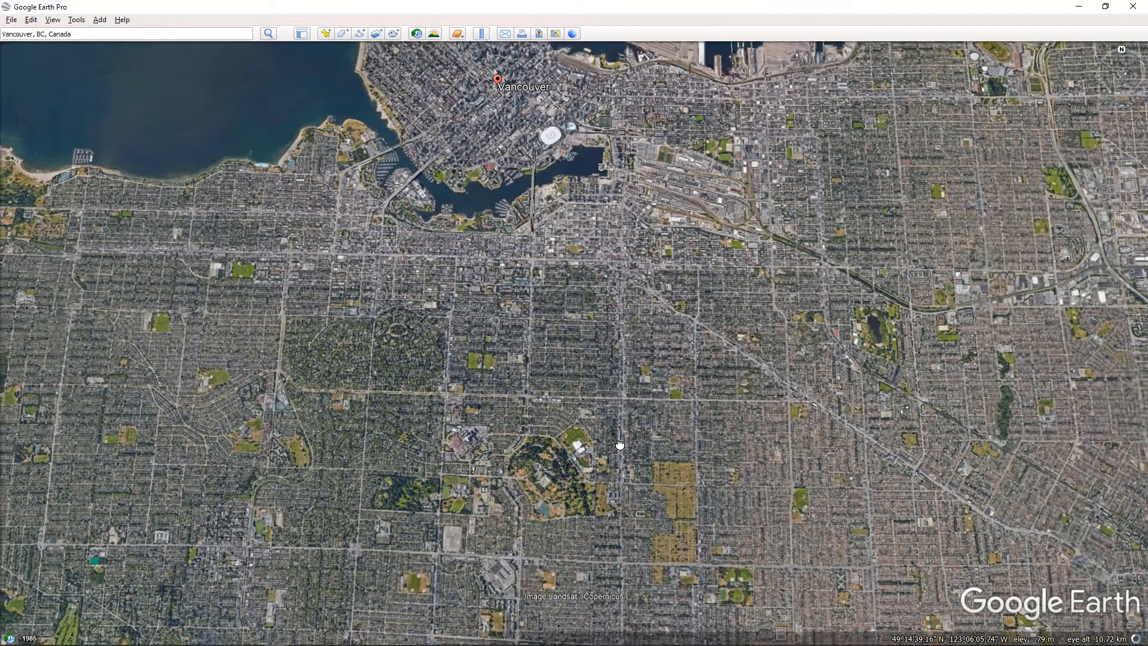
drag(619, 445, 602, 473)
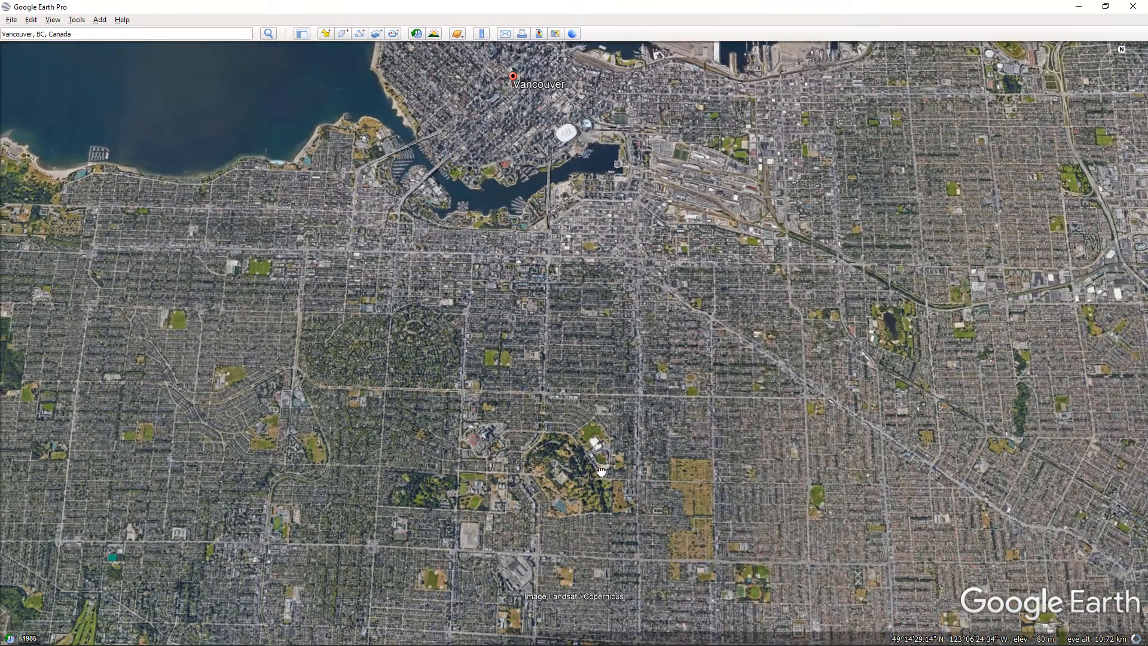
drag(668, 403, 633, 439)
scroll(574, 465, down, 3)
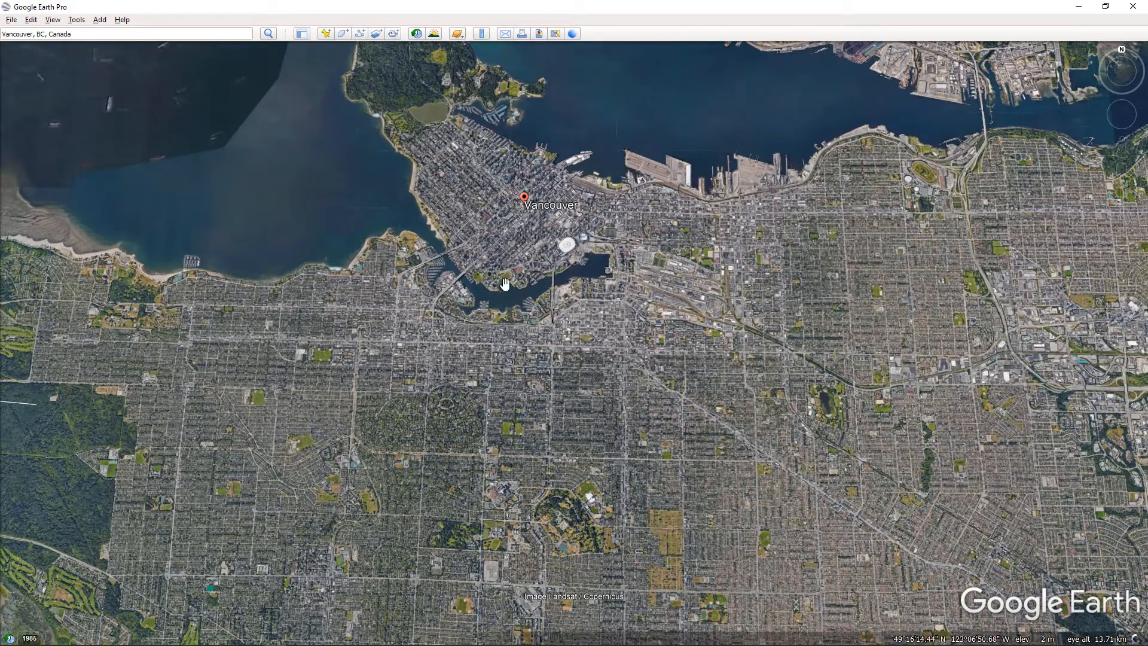
drag(645, 495, 640, 447)
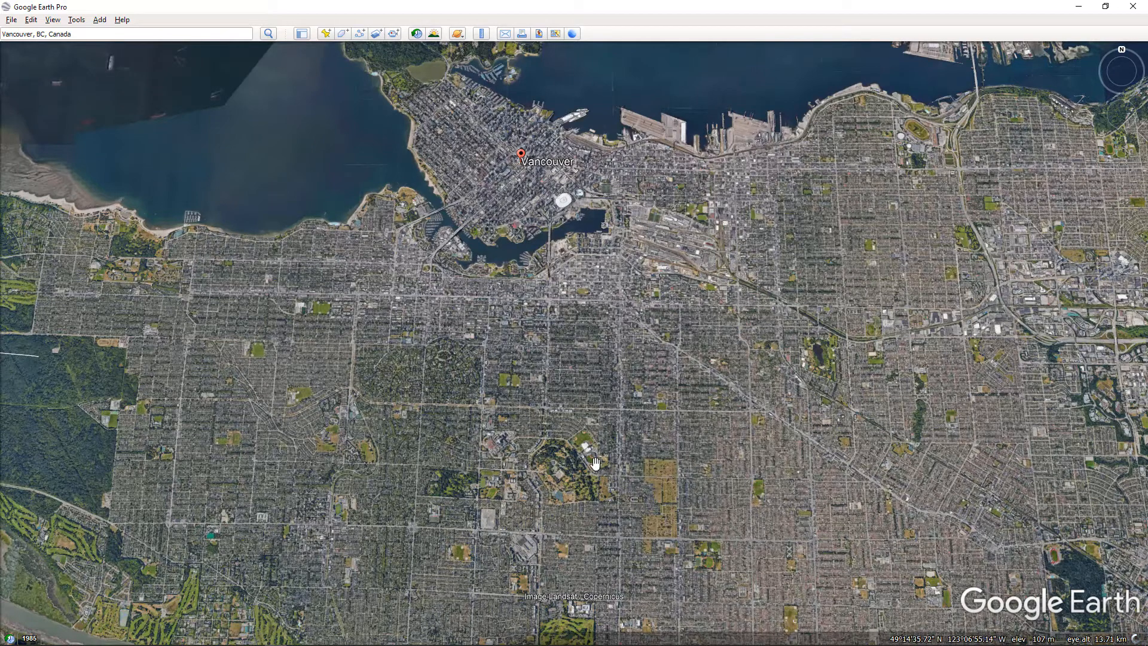
- Reset the view's tilt and compass for a straight-down, north-up view
click(52, 20)
mouse_move(180, 231)
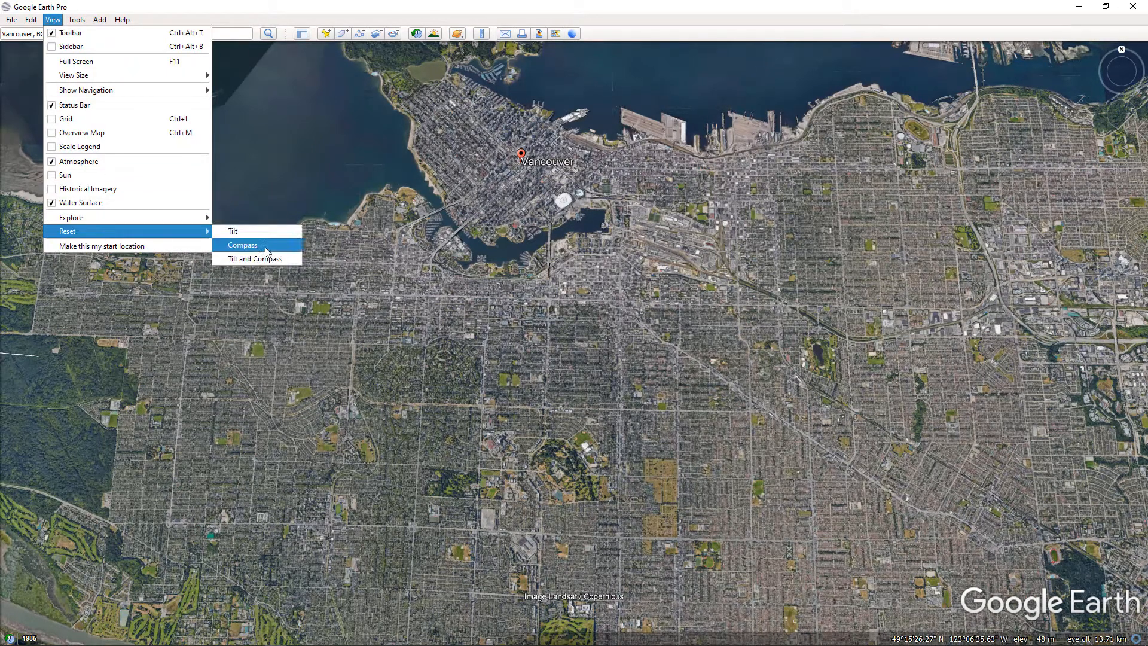
click(258, 258)
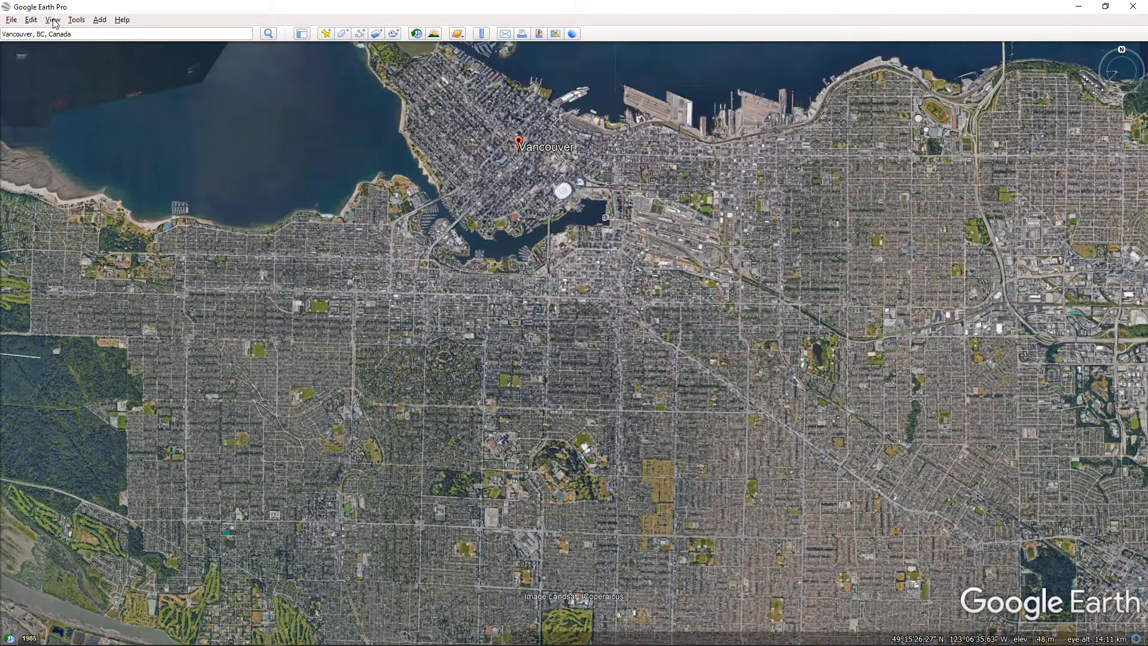
- Review the 3D view options, including the units of measurement, and accept them
click(76, 19)
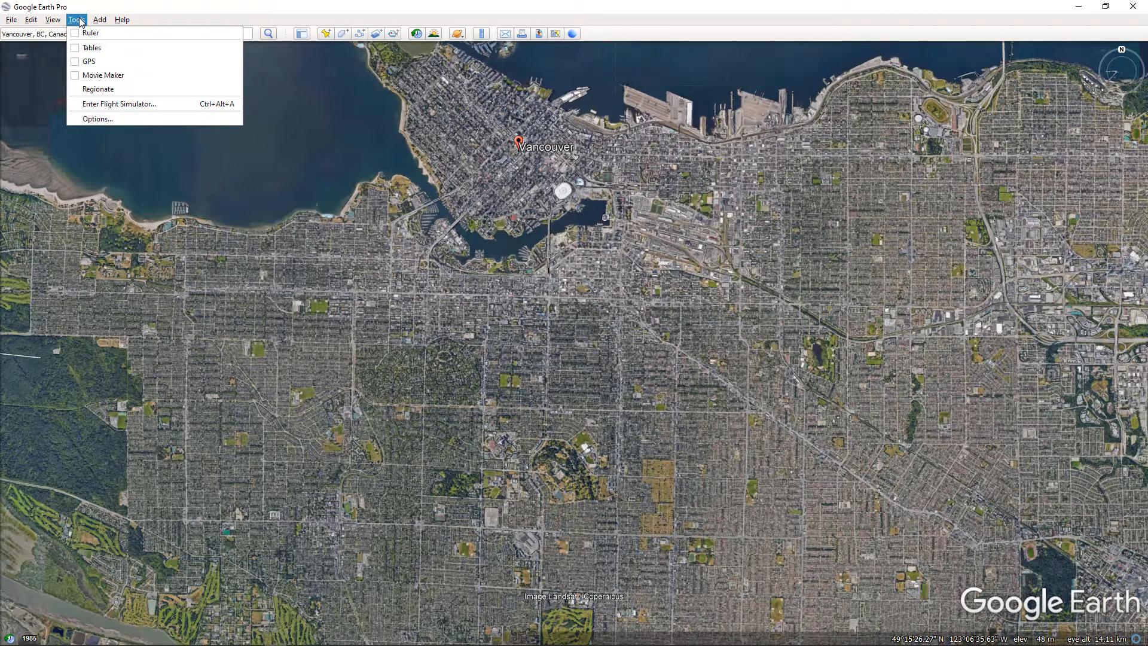
click(98, 119)
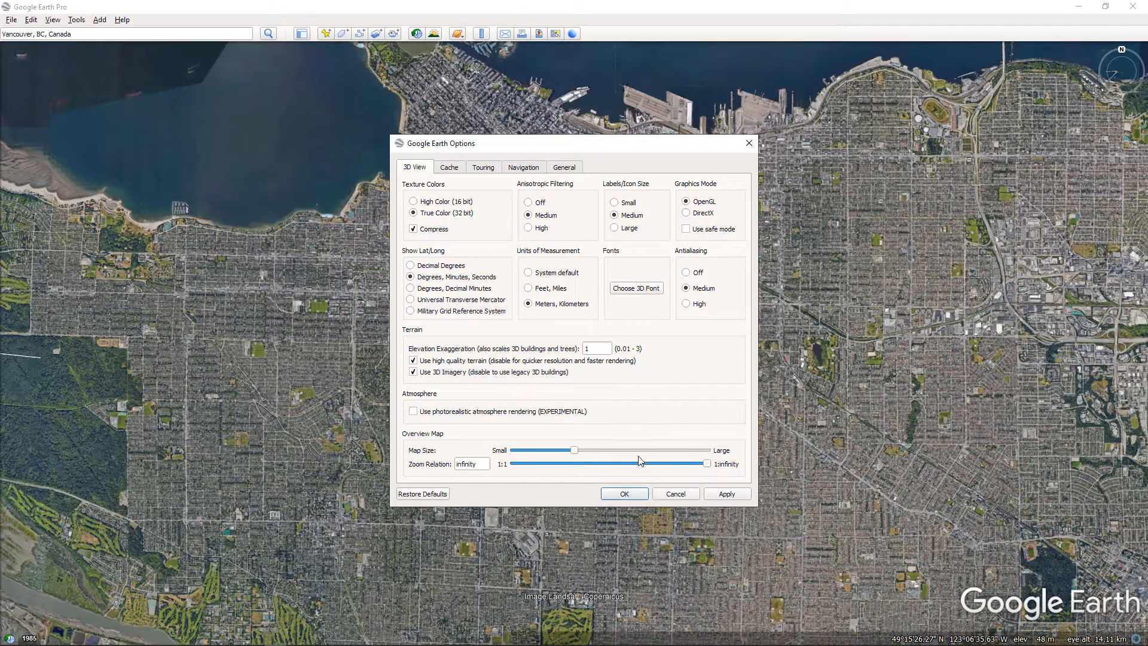
click(638, 497)
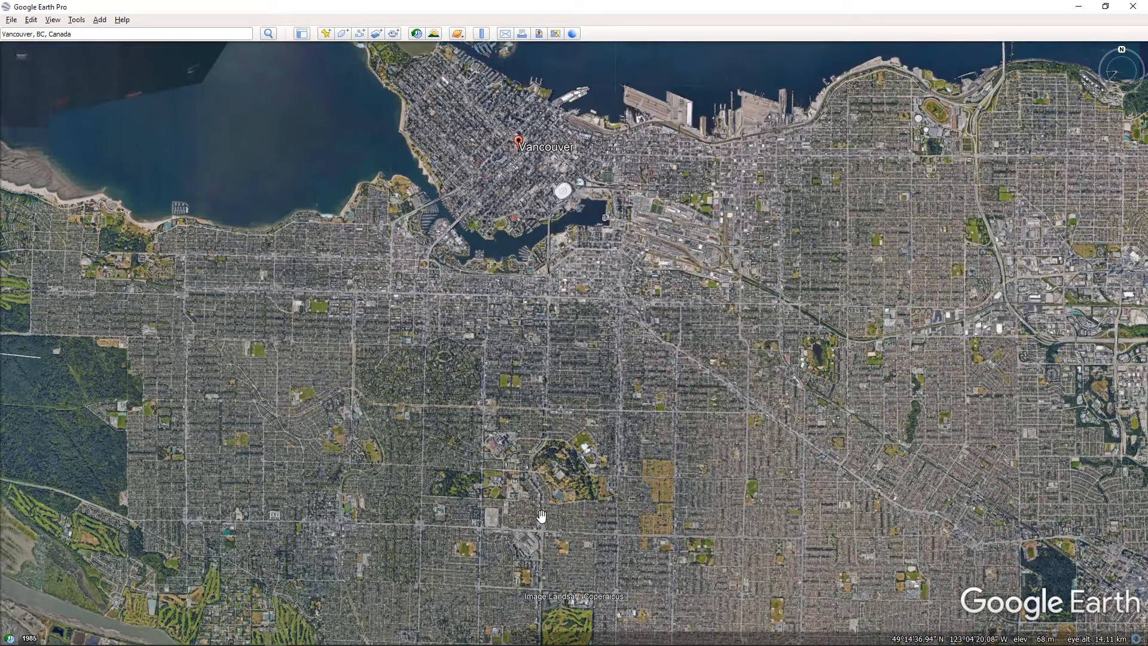
- Start saving the view as an image and hide the title and description and the legend, keeping scale and compass
click(11, 20)
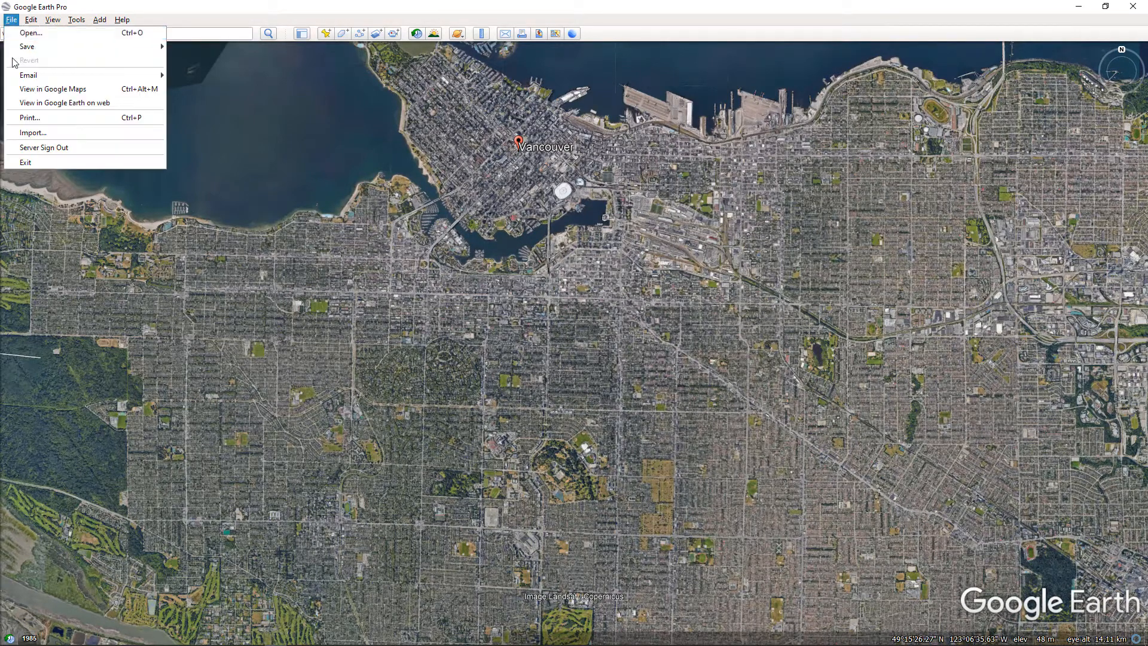
mouse_move(35, 46)
click(222, 88)
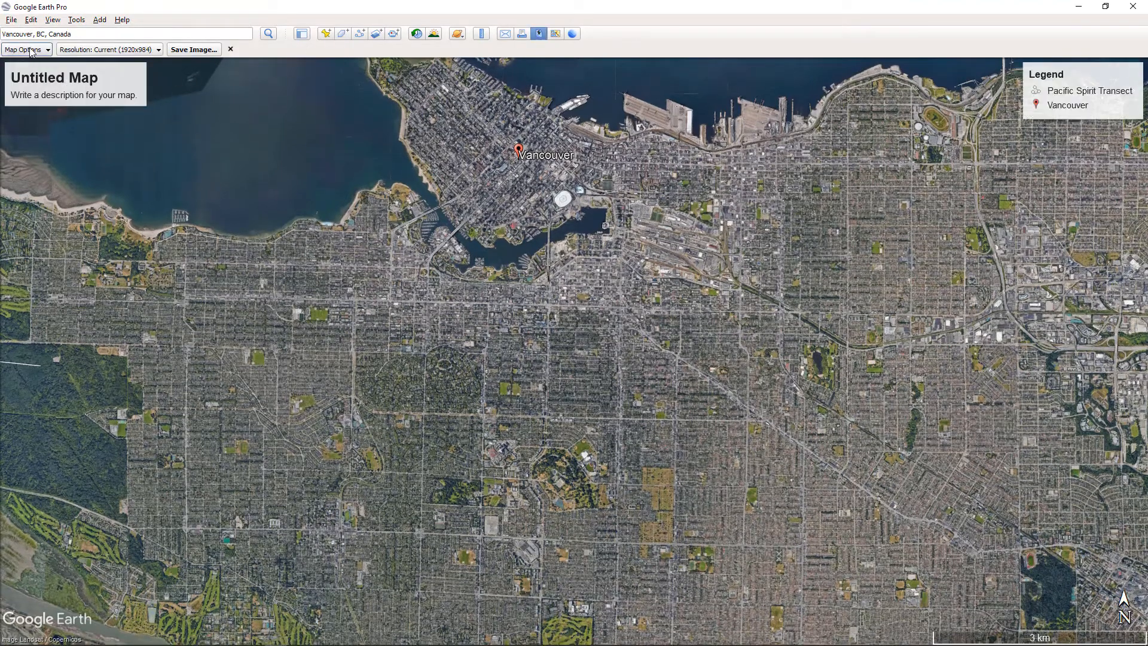
click(31, 50)
click(14, 81)
click(14, 98)
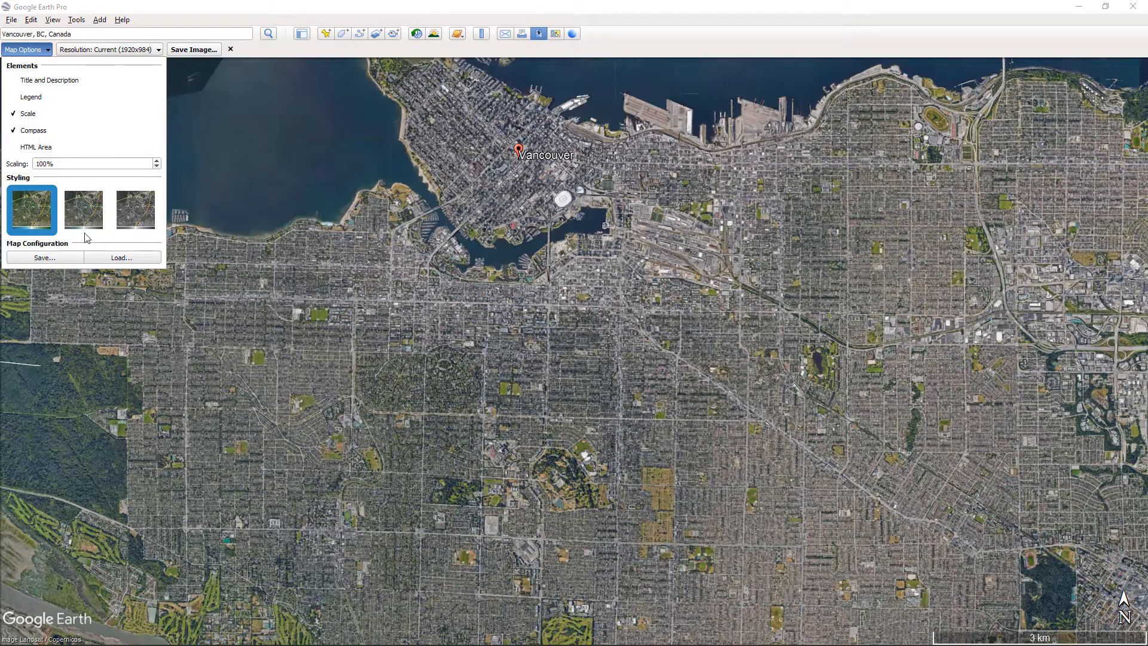
- Set the image resolution to Maximum (4800x2460) and save it to the Desktop as the JPEG Demo Site
click(140, 50)
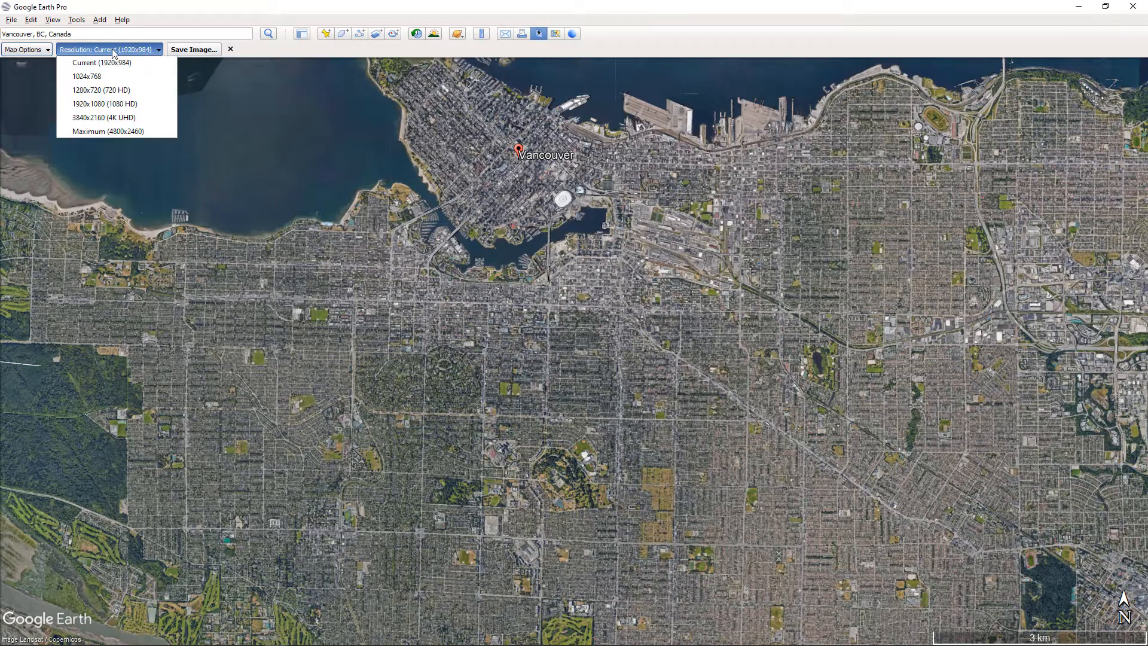
click(113, 130)
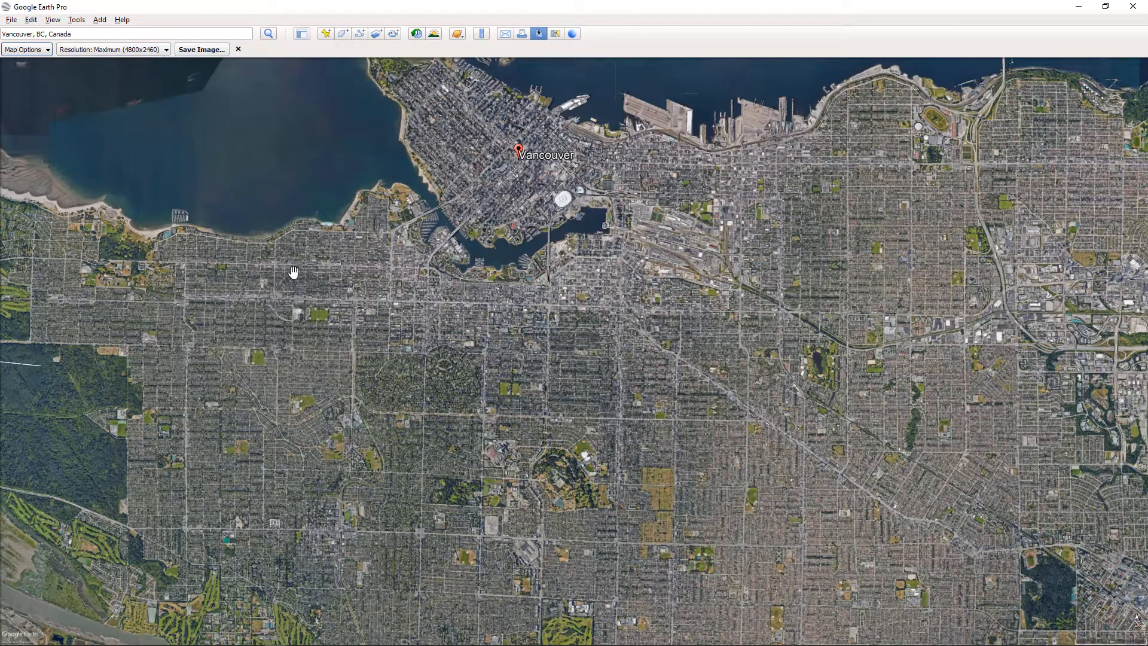
click(202, 50)
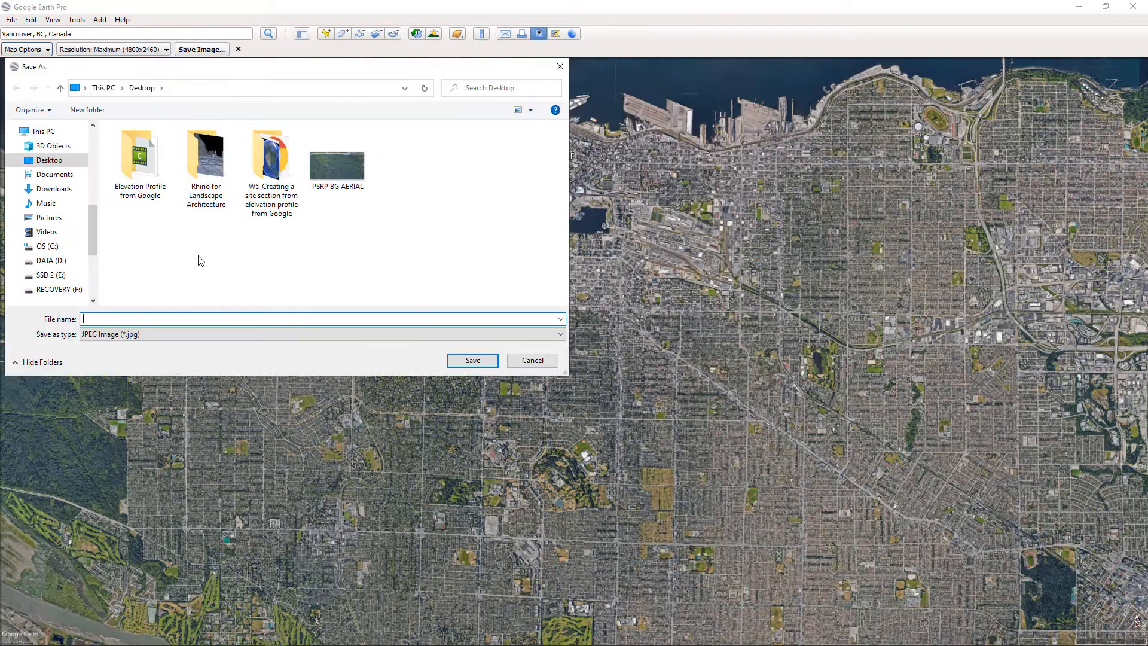
key(Return)
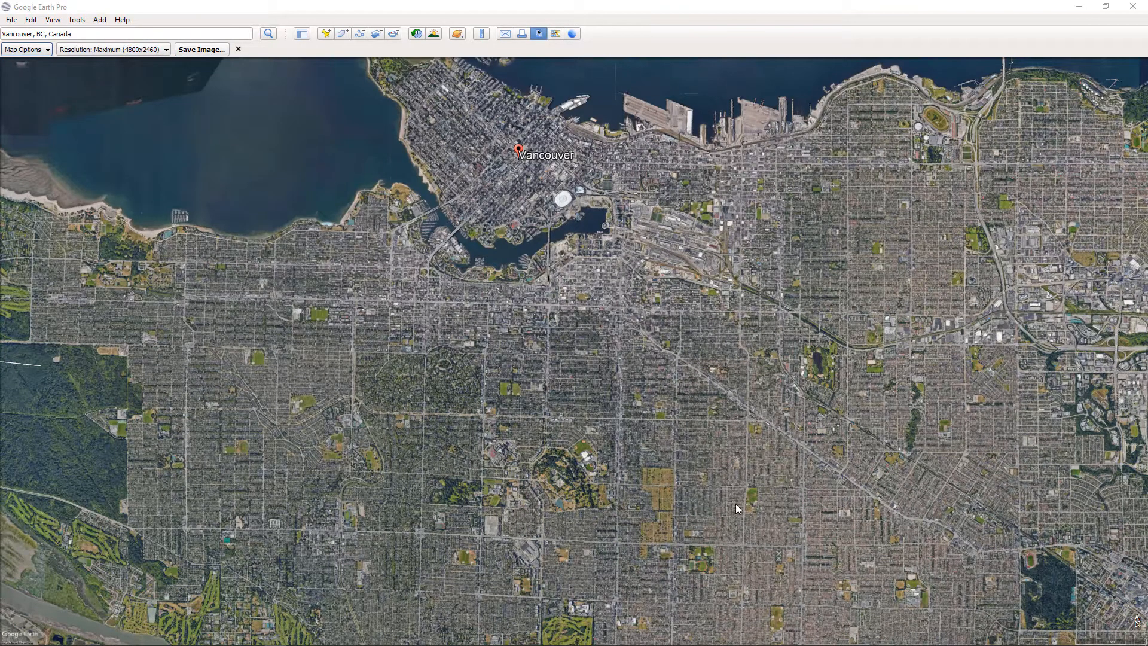
- Switch to Rhino and make the Top viewport active
click(1078, 10)
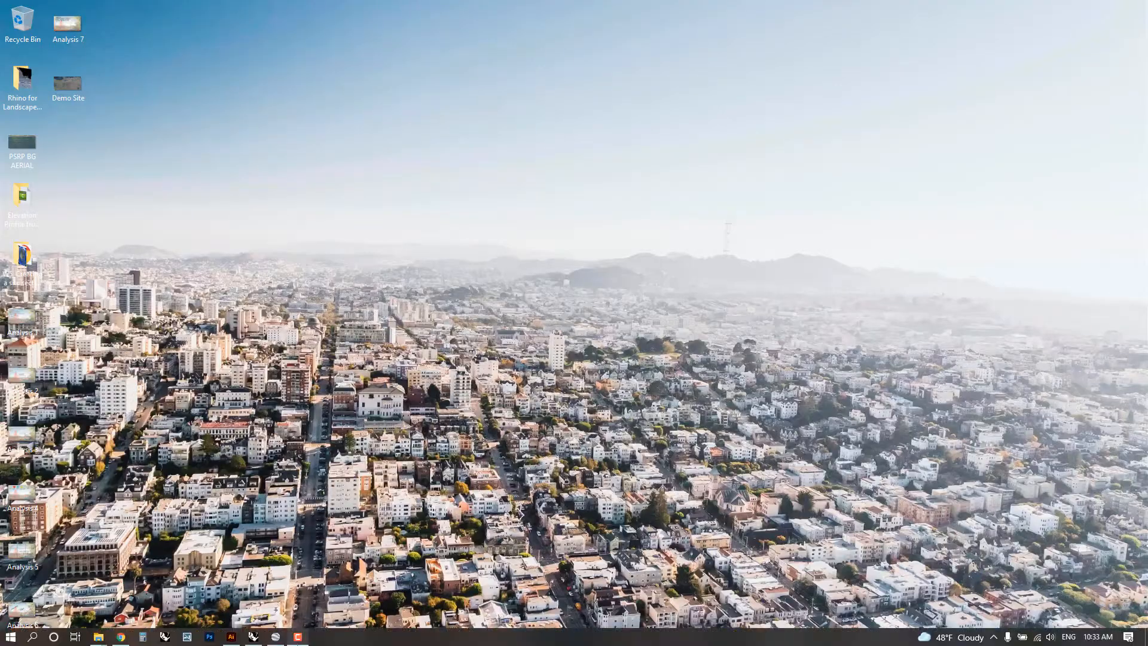
click(253, 637)
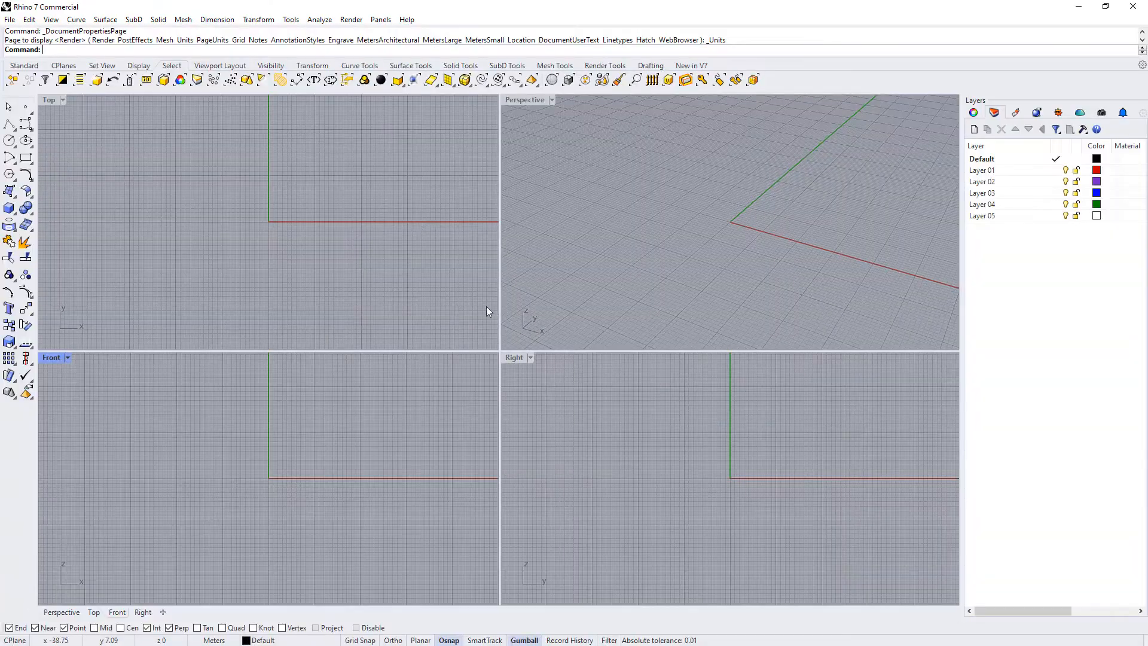
click(333, 154)
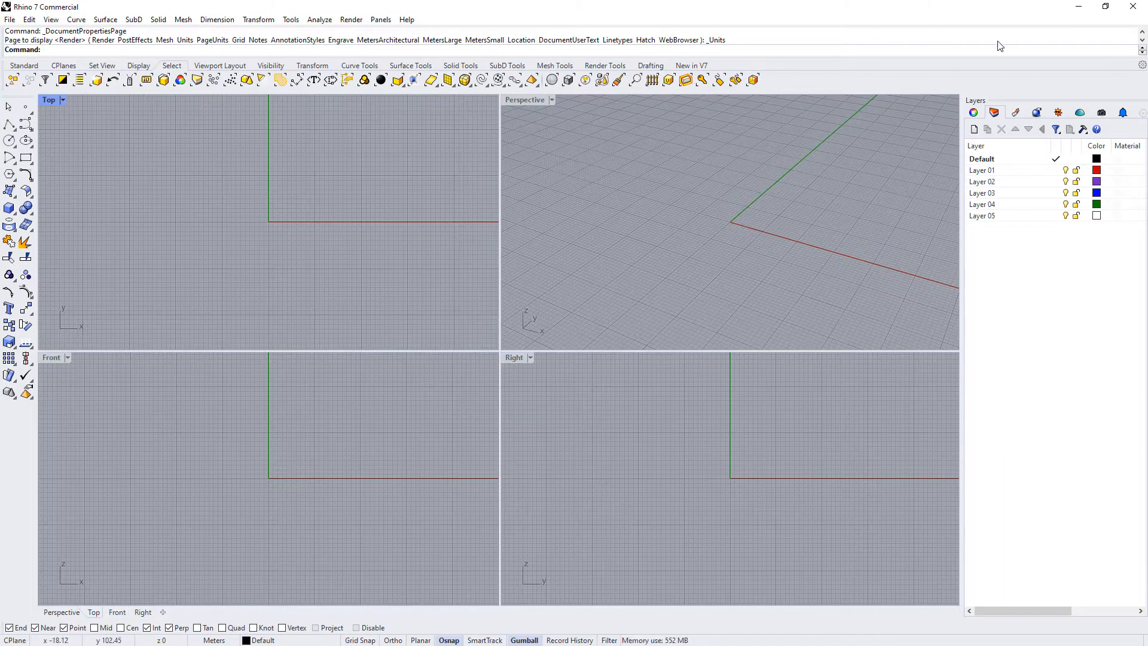
- Show the Desktop folder in File Explorer over the Rhino window
click(1077, 10)
click(60, 583)
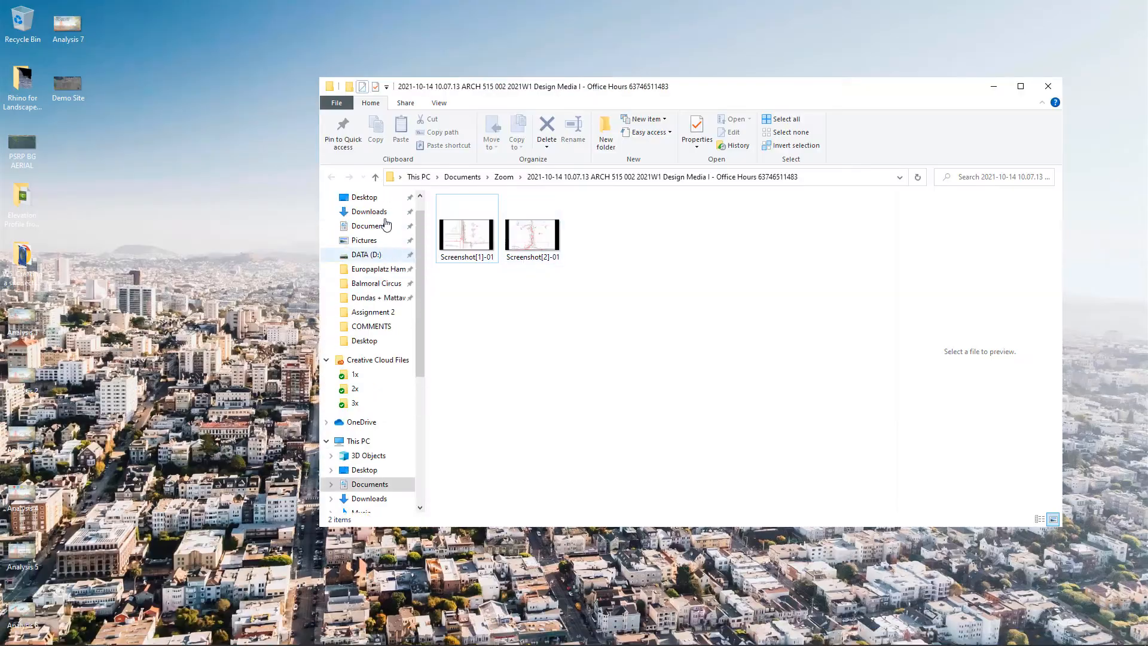
click(364, 221)
click(187, 637)
mouse_move(99, 637)
click(172, 584)
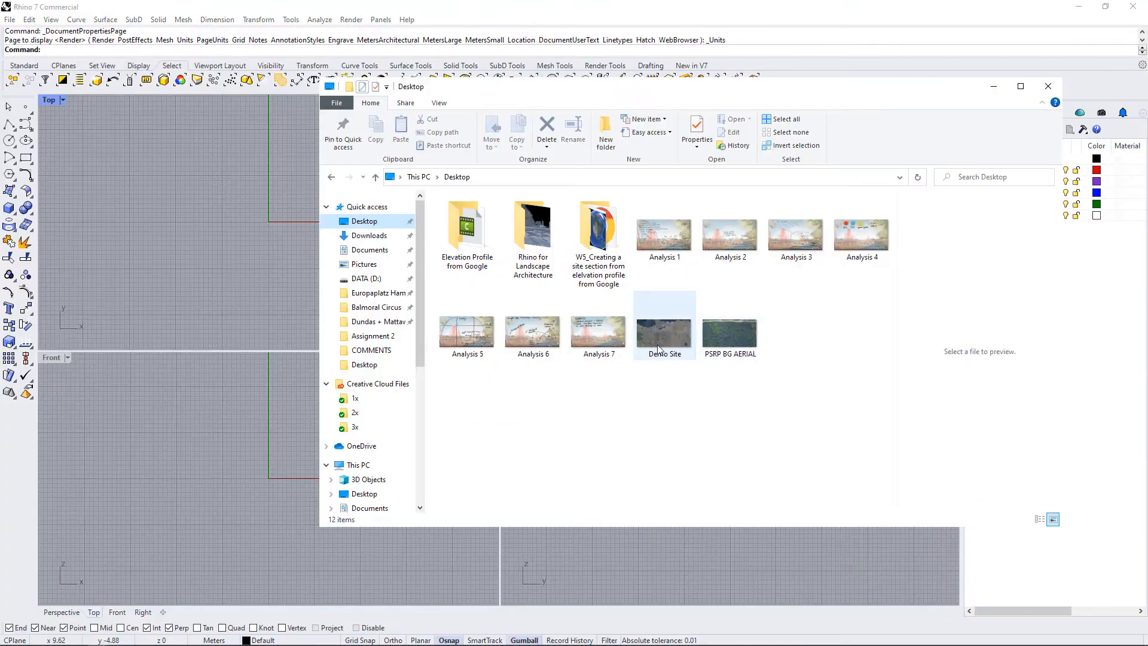
- Insert the Demo Site image as a picture in the Top viewport, from corner 0,0 to about 58 m wide
click(665, 332)
drag(277, 118, 279, 120)
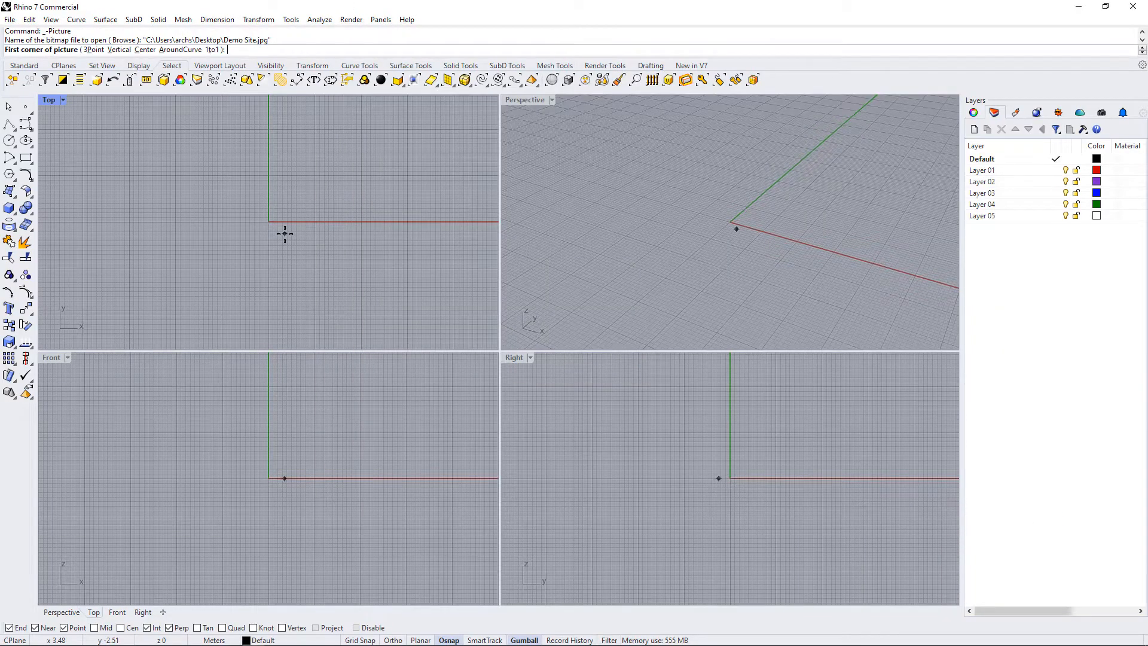
text(0,0)
key(Return)
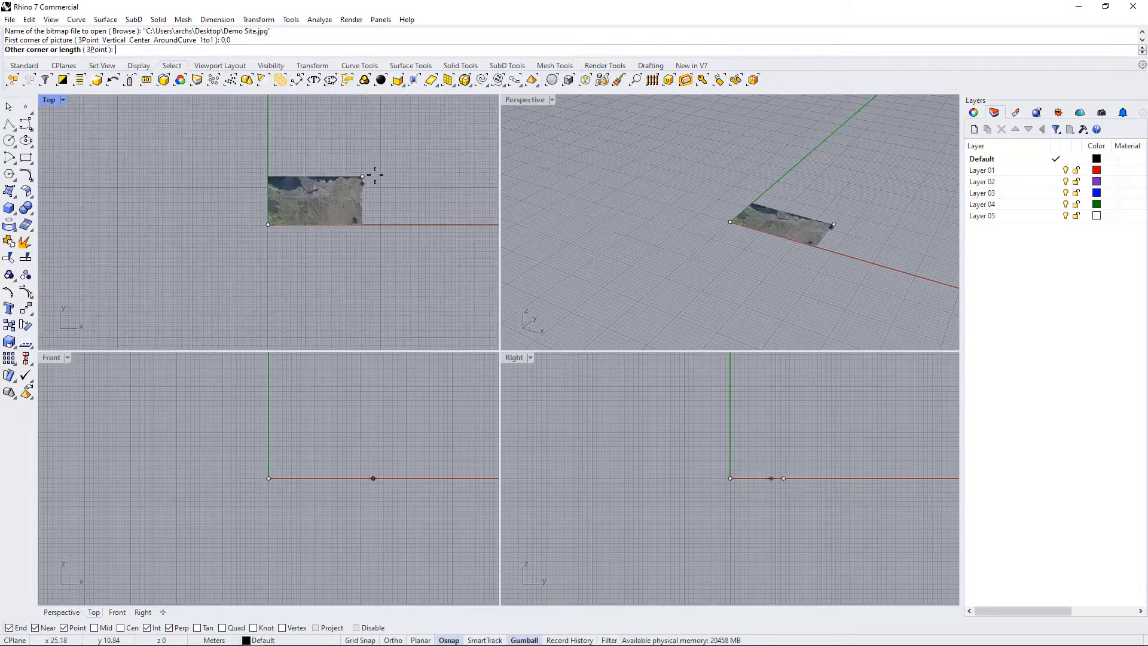
click(460, 114)
- Maximize the Top viewport and bring the picture's 1 km scale bar into close view
scroll(199, 232, down, 3)
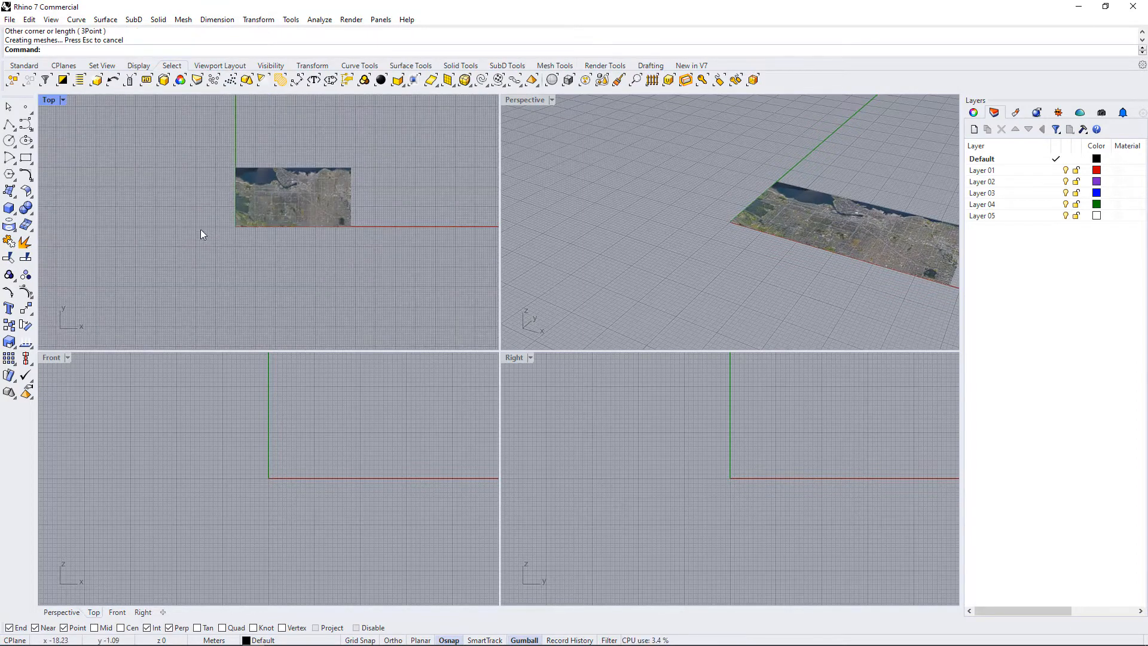
scroll(178, 139, up, 2)
double_click(48, 100)
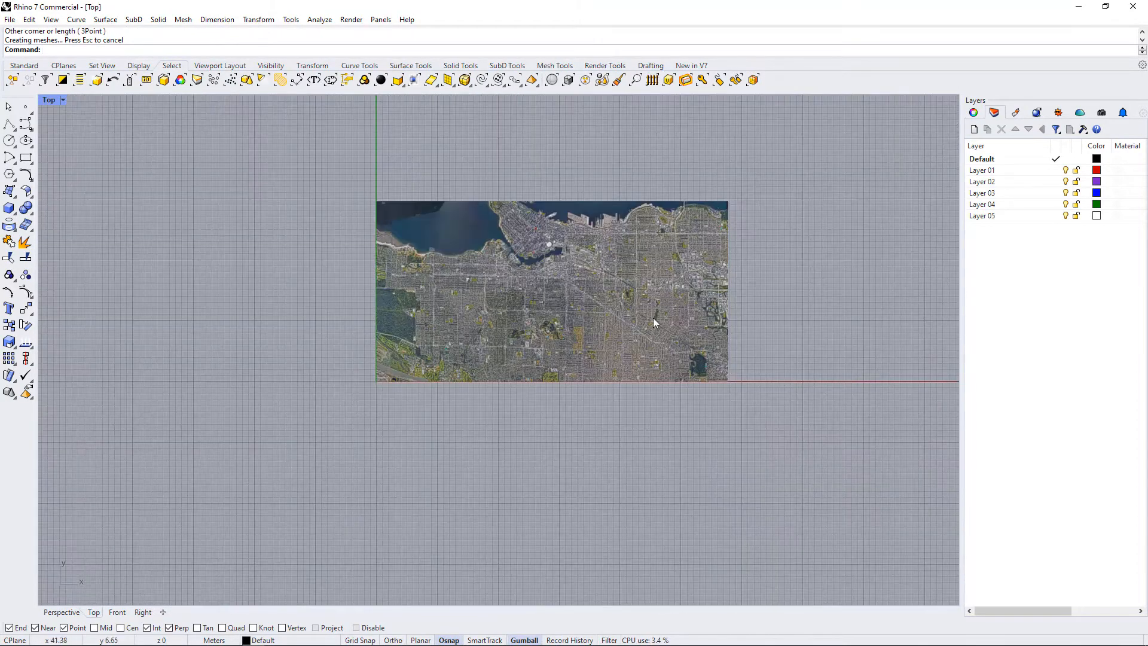
scroll(727, 371, up, 10)
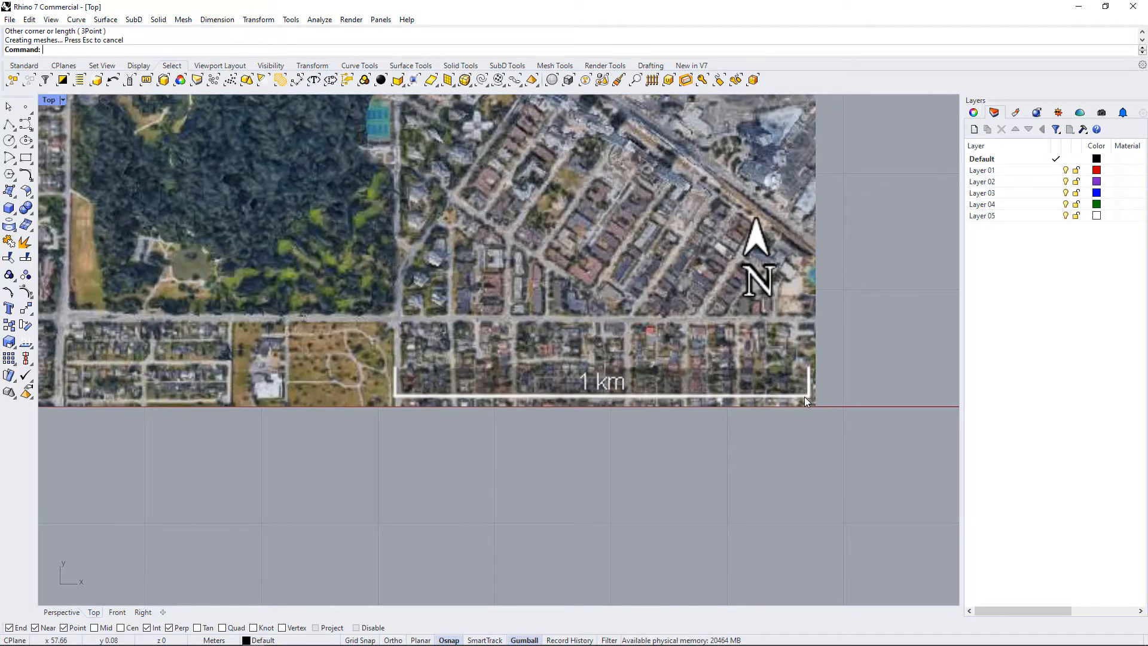
- Select the aerial picture and review the model units in the document properties, keeping them at Meters
scroll(805, 396, down, 10)
scroll(751, 338, up, 10)
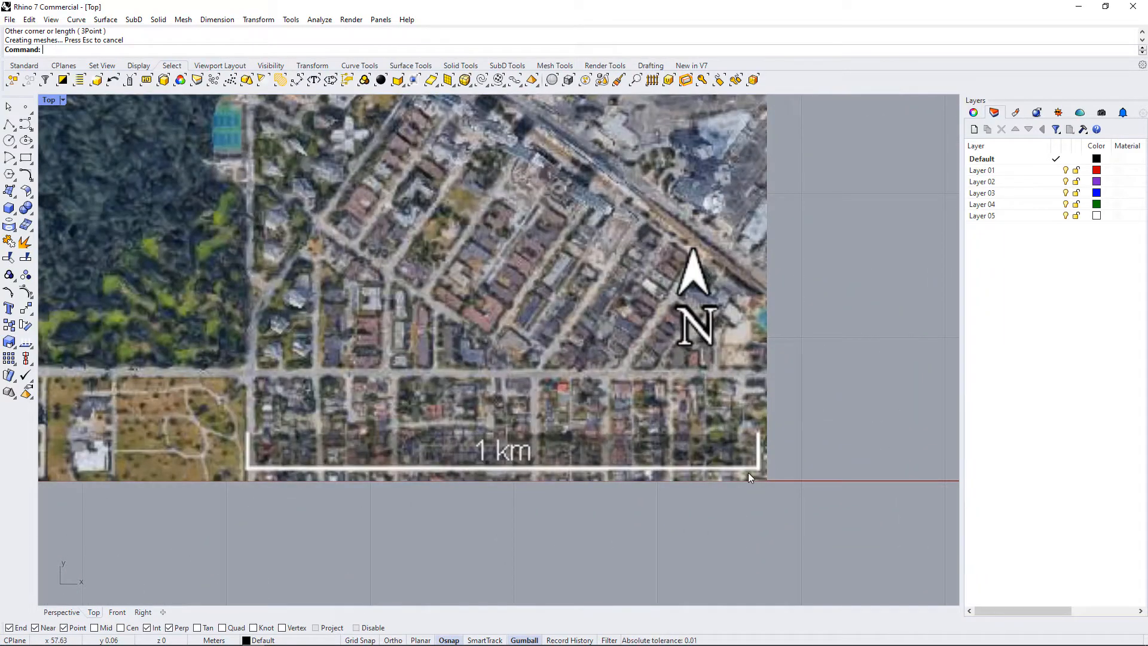
scroll(779, 431, down, 8)
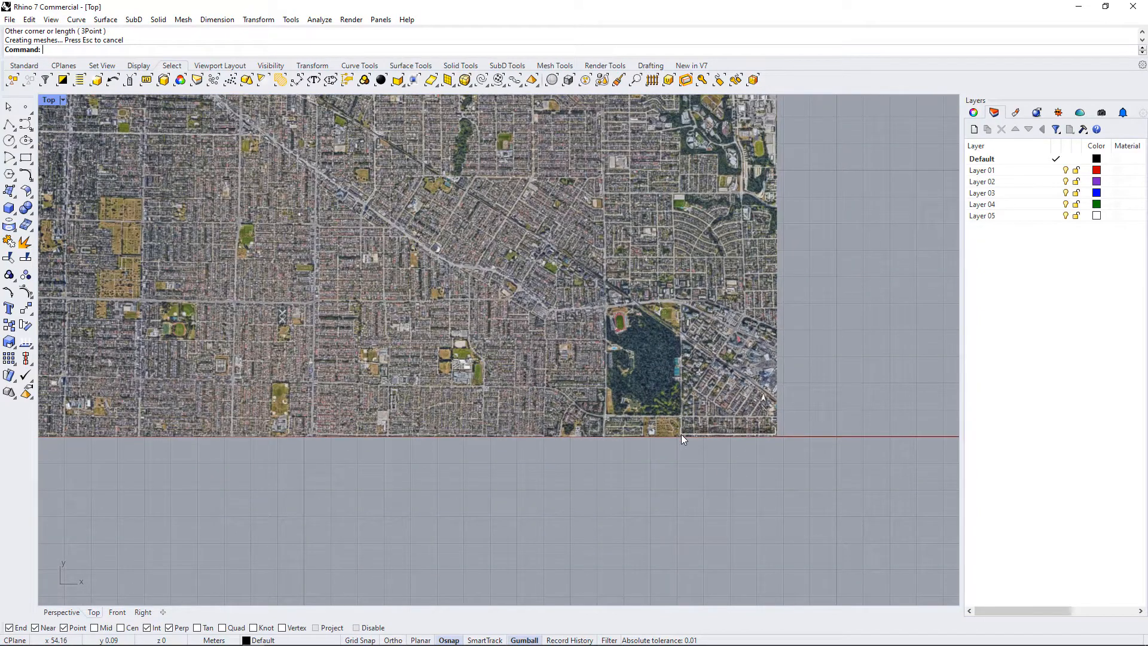
scroll(784, 435, up, 8)
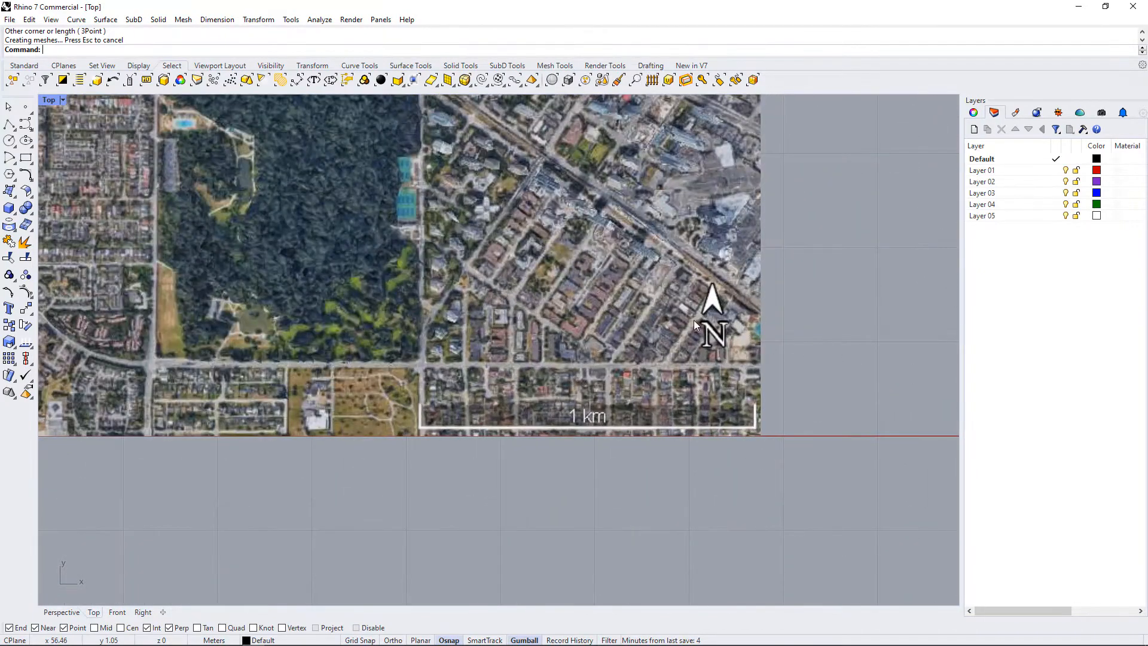
drag(799, 376, 759, 257)
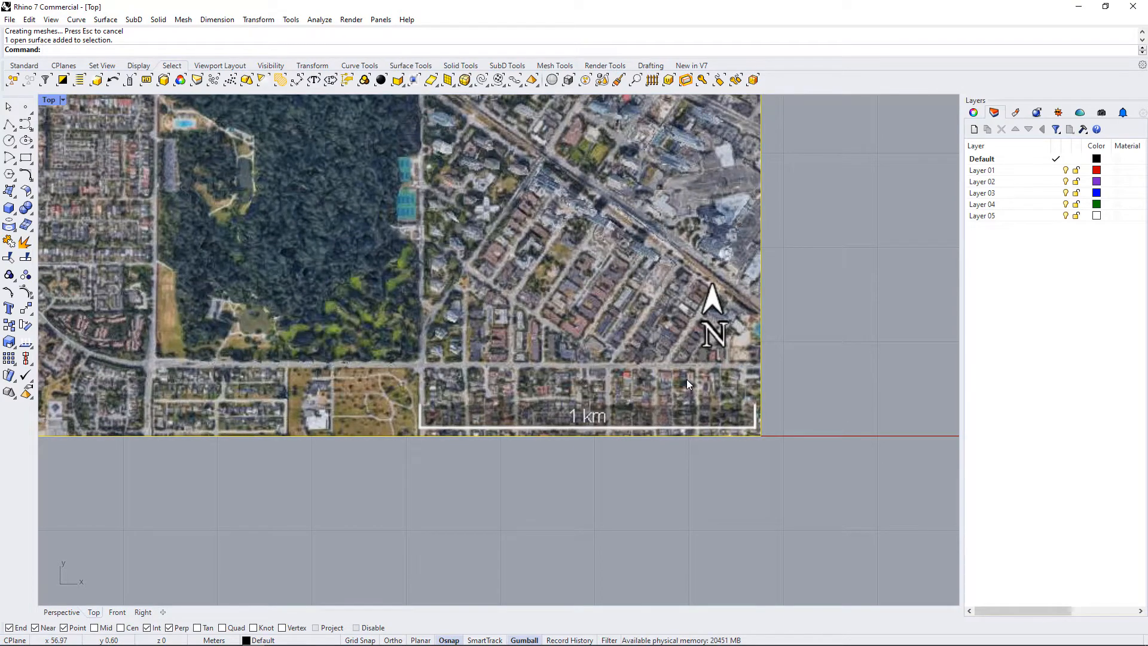
text(s)
key(Return)
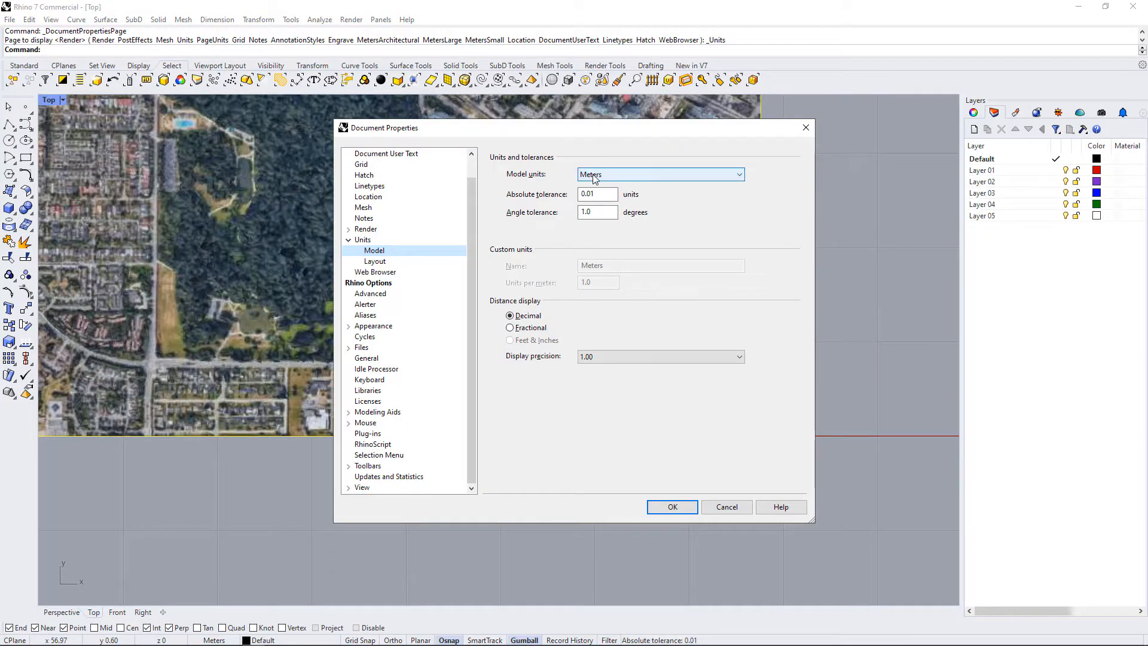
click(668, 510)
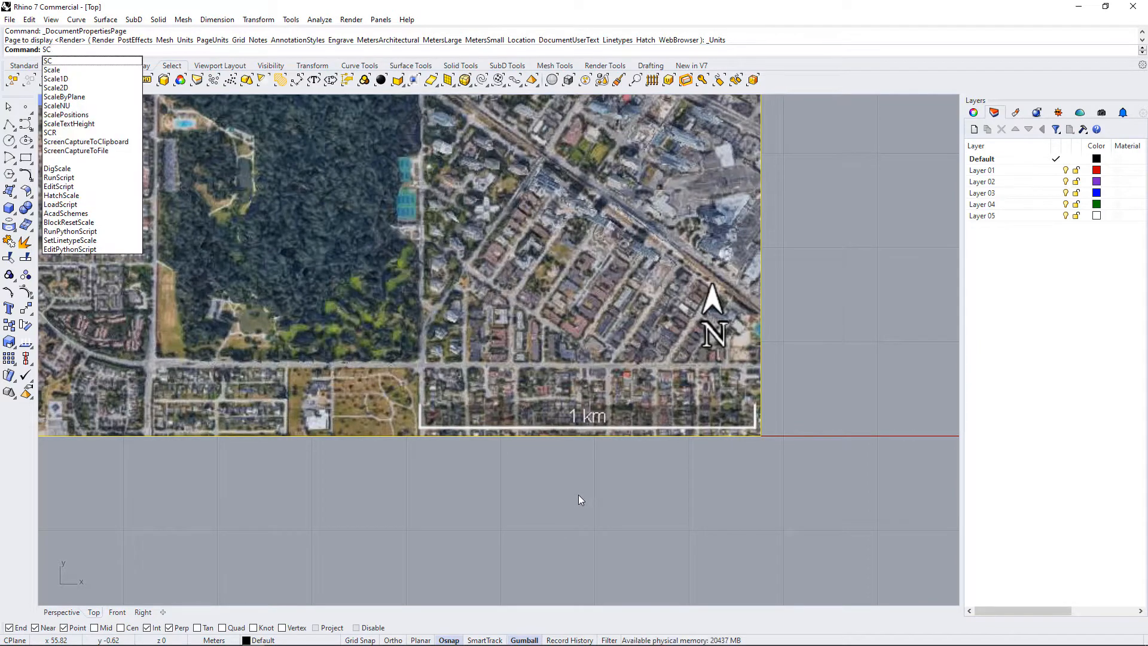
- Scale the picture from the left end of its 1 km bar, referencing the bar's right end, to a length of 1000 m
key(Return)
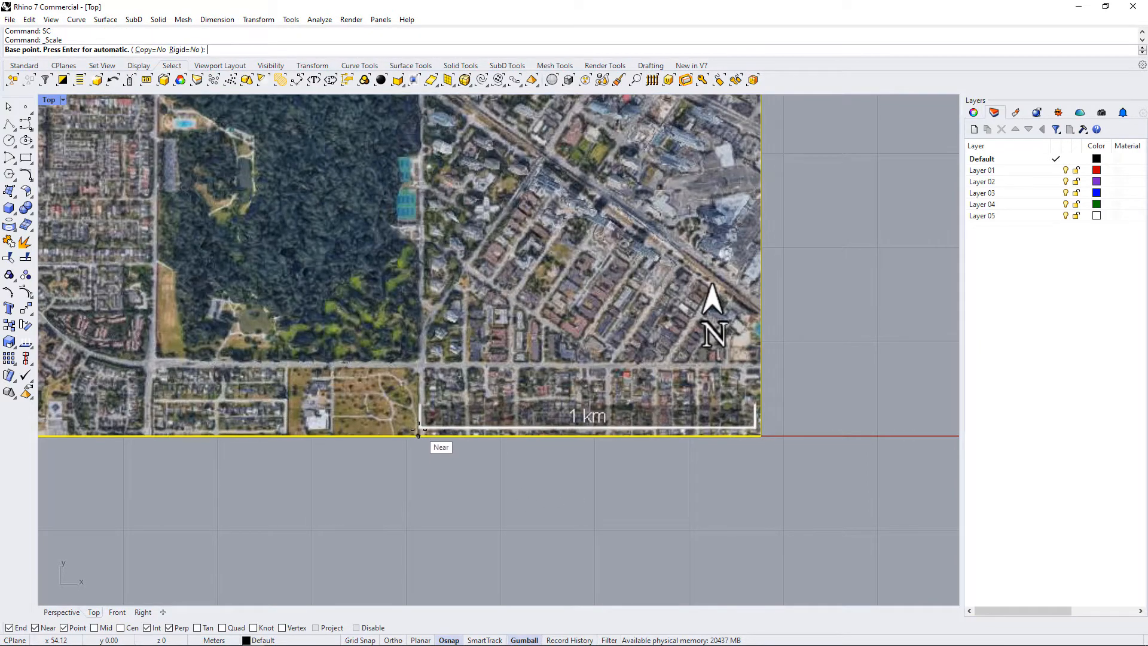
scroll(436, 448, up, 5)
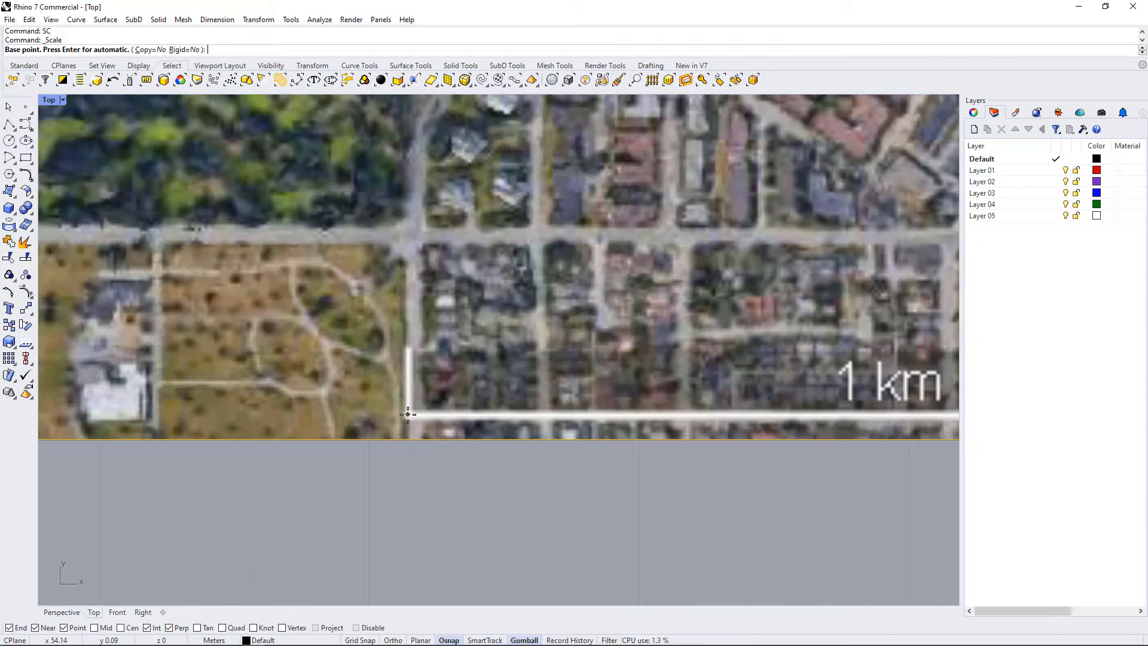
click(408, 414)
scroll(407, 410, down, 4)
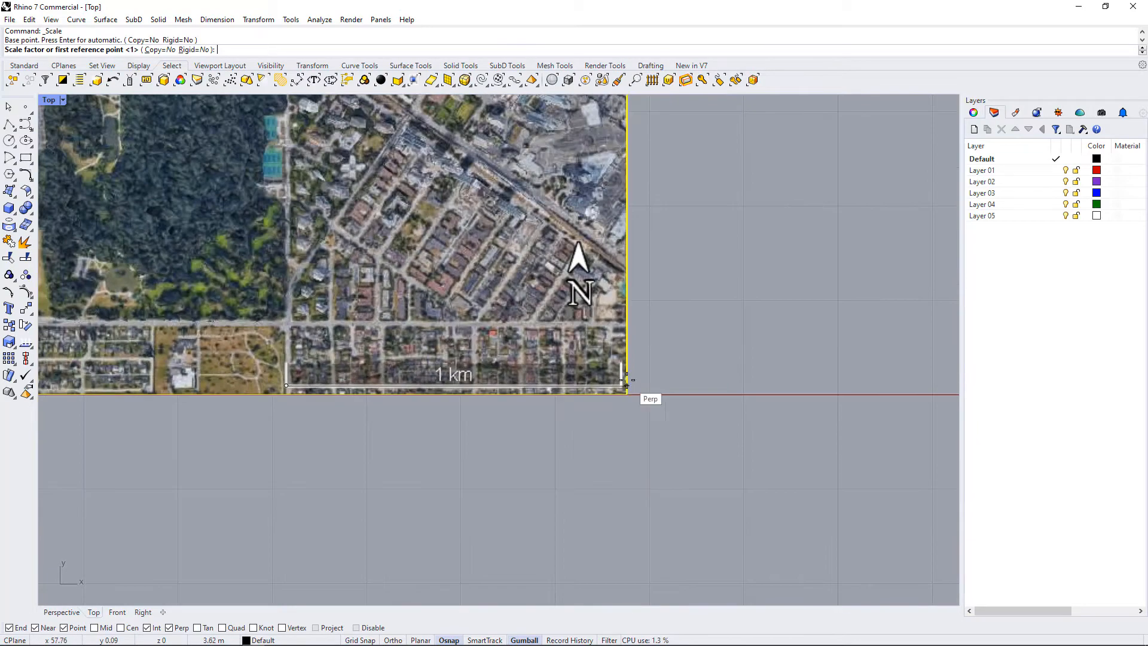
scroll(619, 387, up, 6)
key(F8)
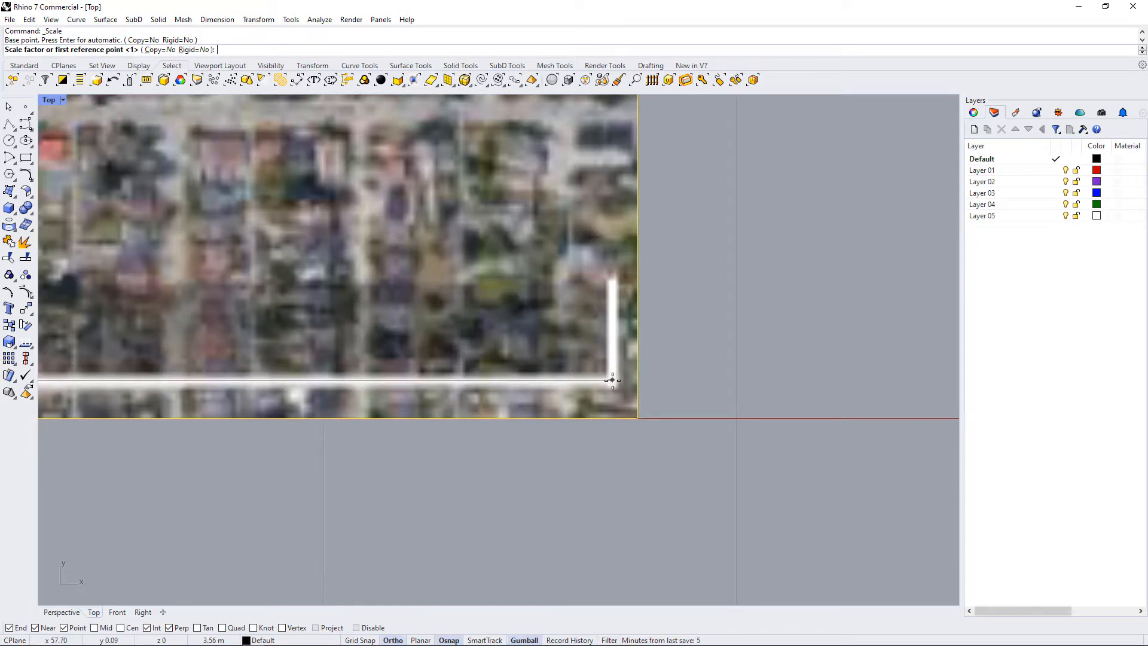
key(F8)
click(613, 380)
scroll(612, 379, down, 10)
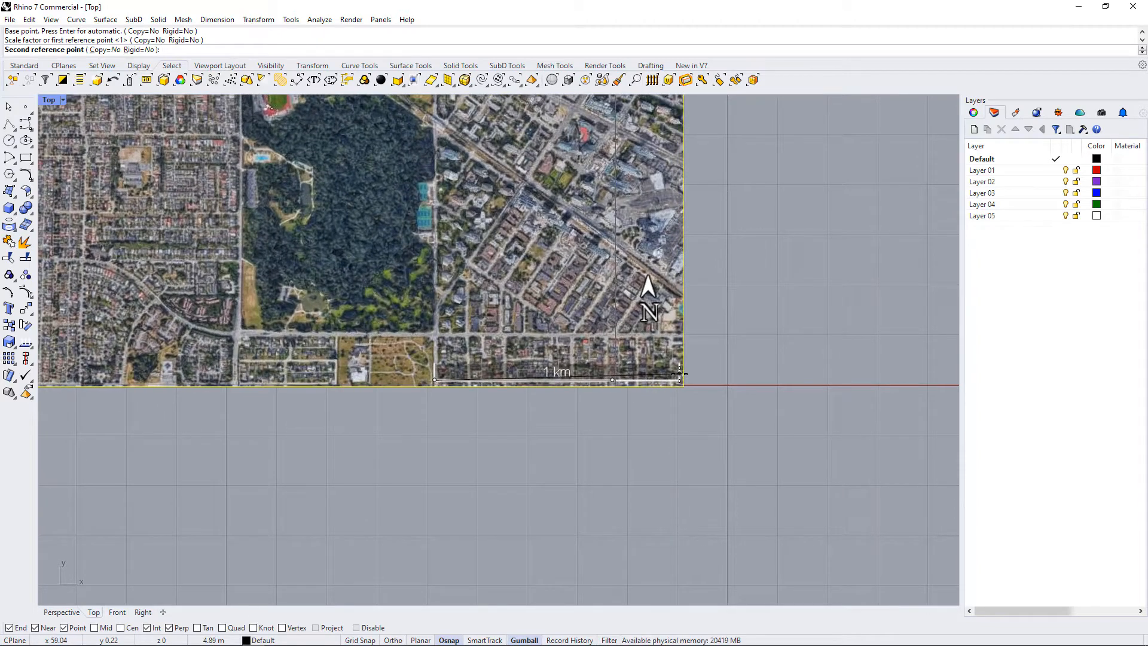
text(1000)
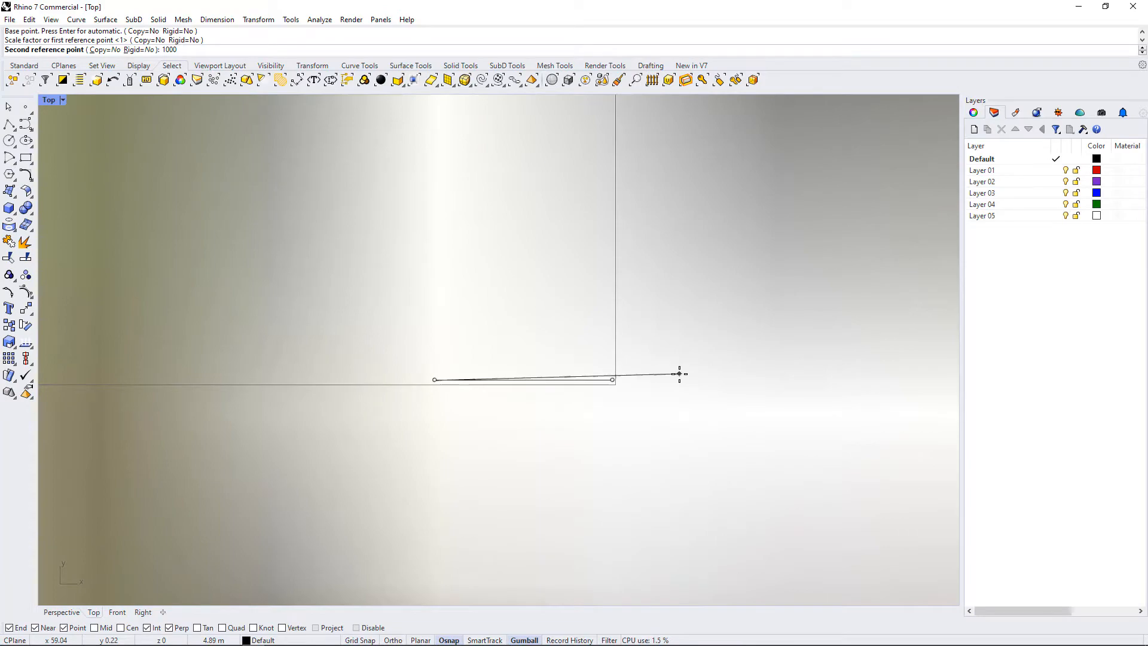
key(Return)
scroll(547, 342, down, 15)
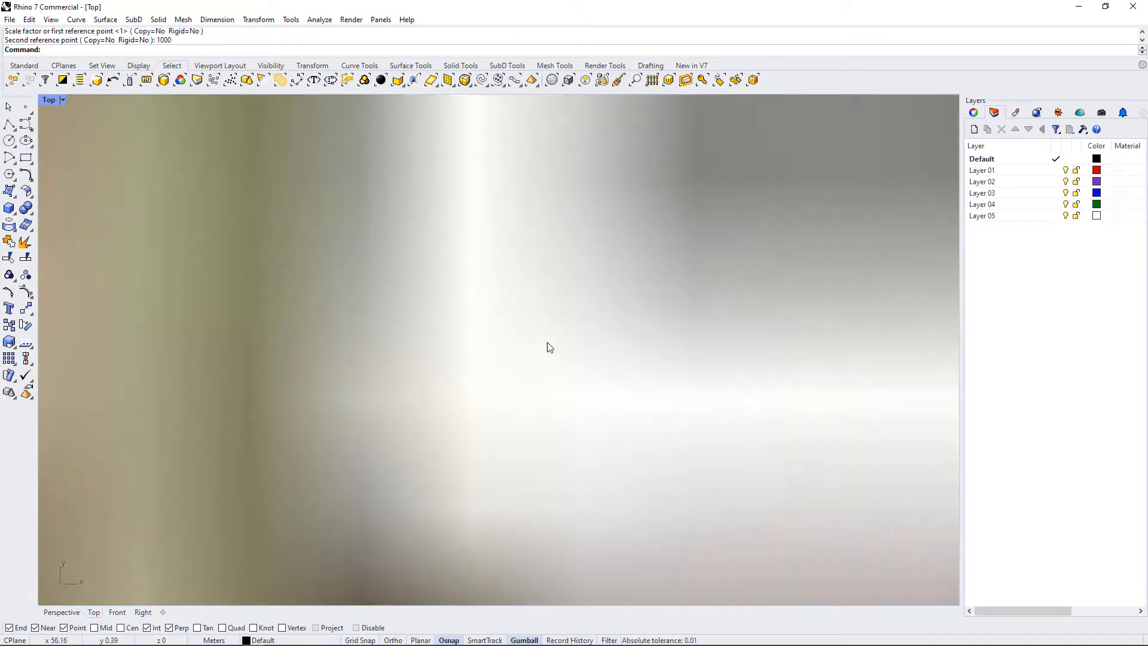
scroll(533, 444, down, 10)
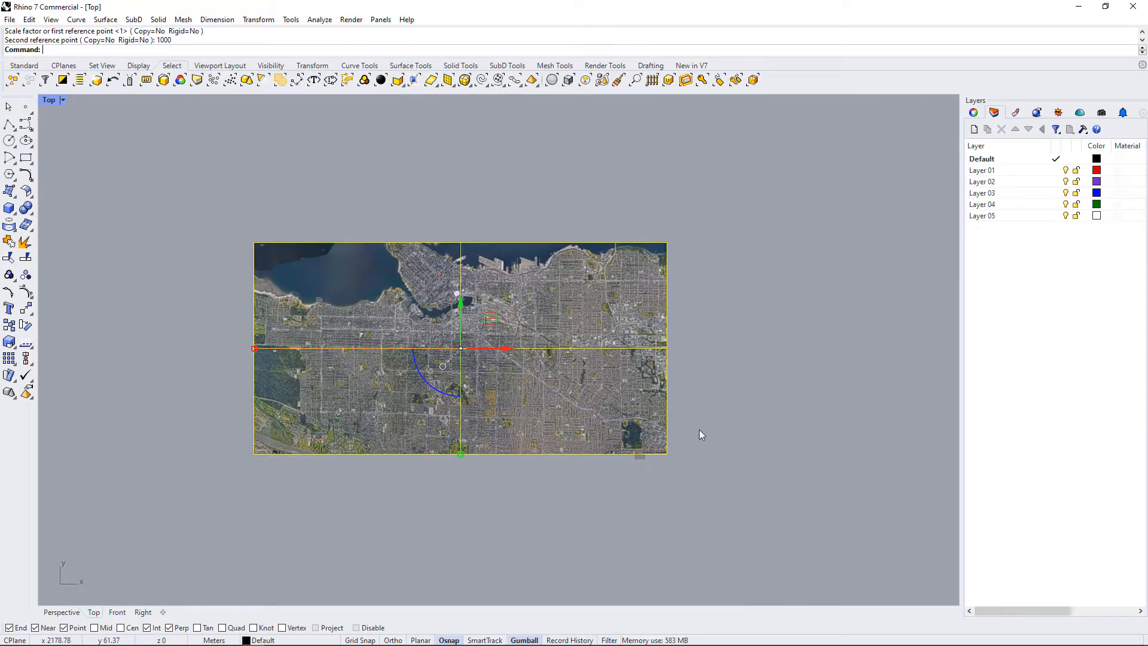
- Move the picture from its lower-left corner to the origin at 0,0
drag(688, 389, 652, 509)
text(M)
key(Return)
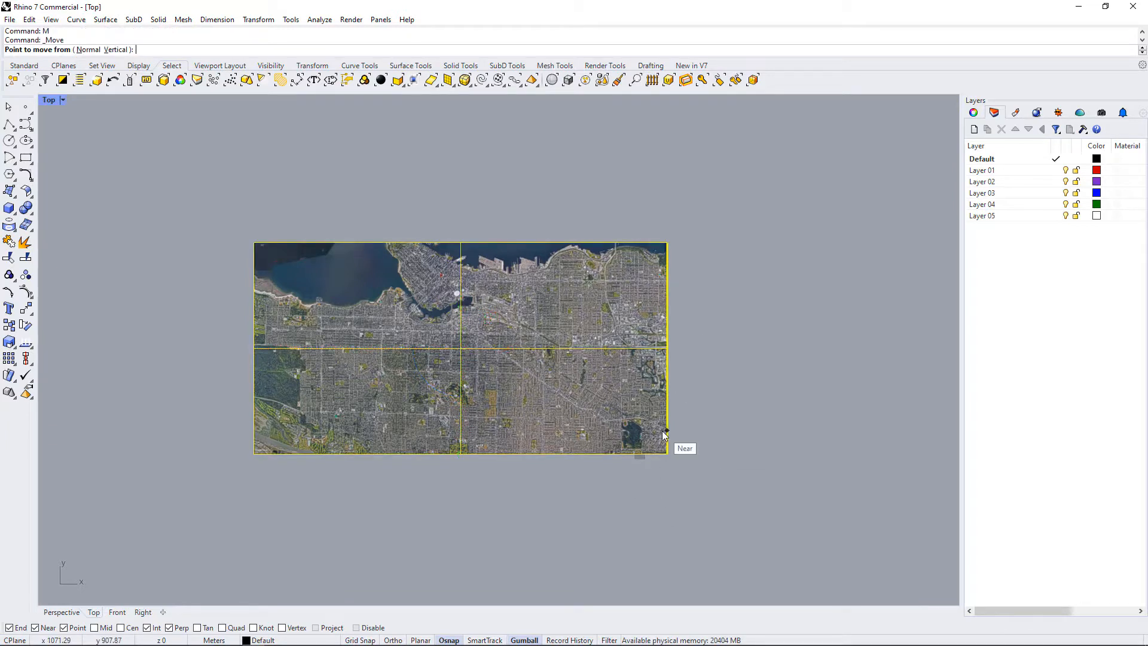
click(255, 453)
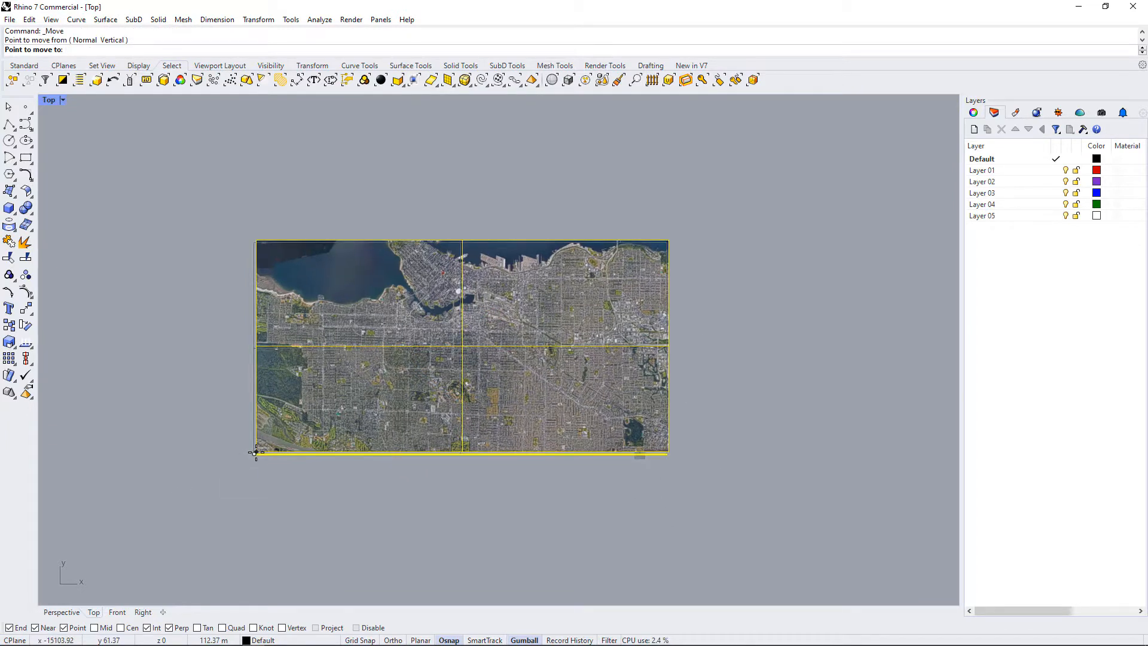
text(0,0)
key(Return)
scroll(418, 374, down, 2)
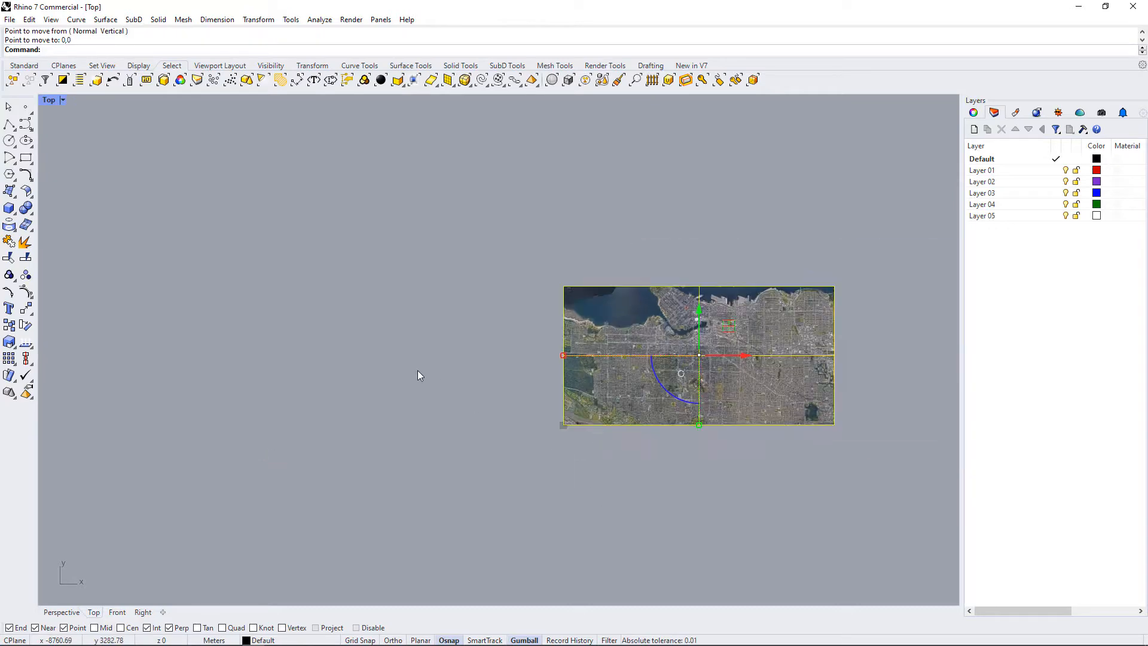
- Draw a rectangle around the picture's outline, from its lower-left corner to its upper-right corner
scroll(841, 366, up, 3)
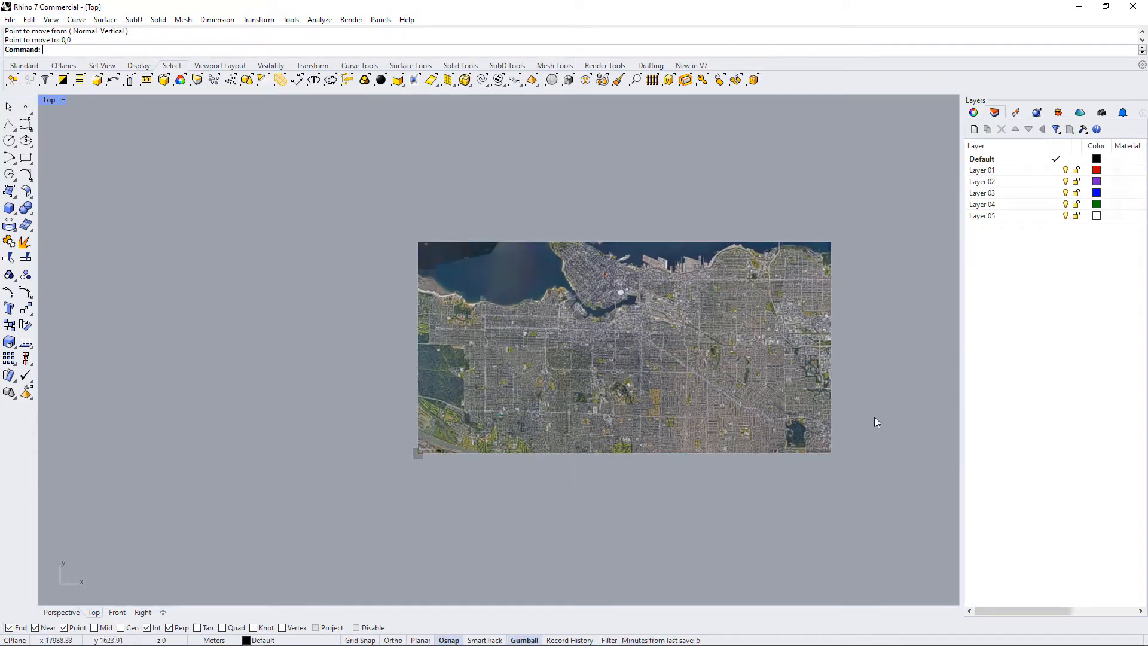
scroll(853, 354, up, 2)
scroll(565, 340, down, 1)
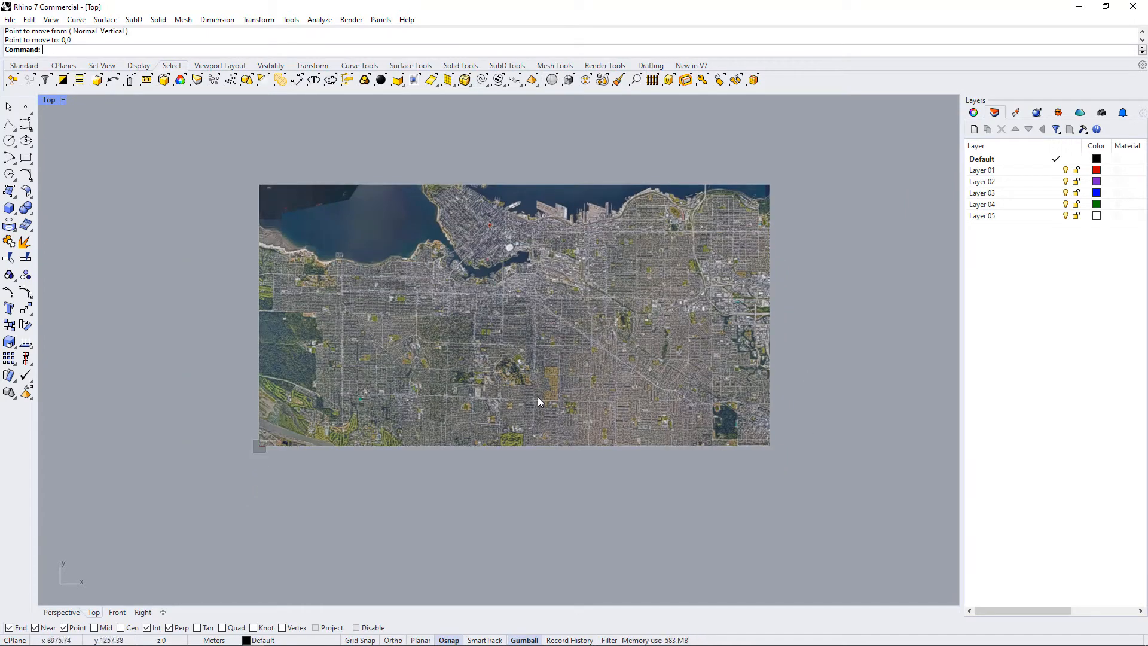
click(611, 299)
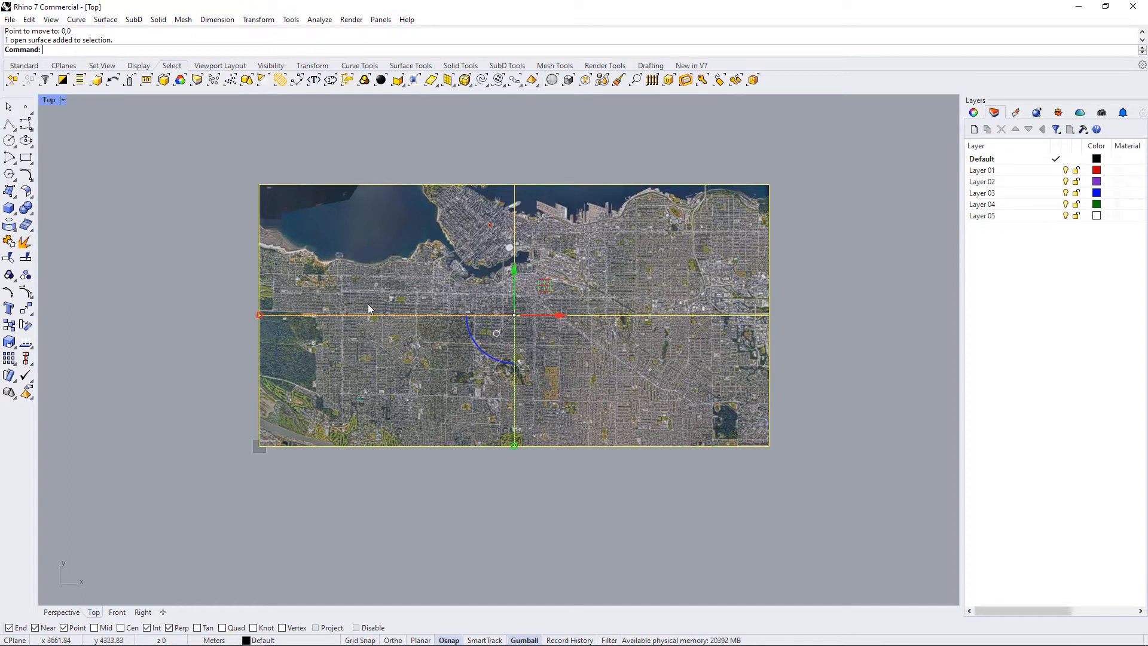
click(212, 330)
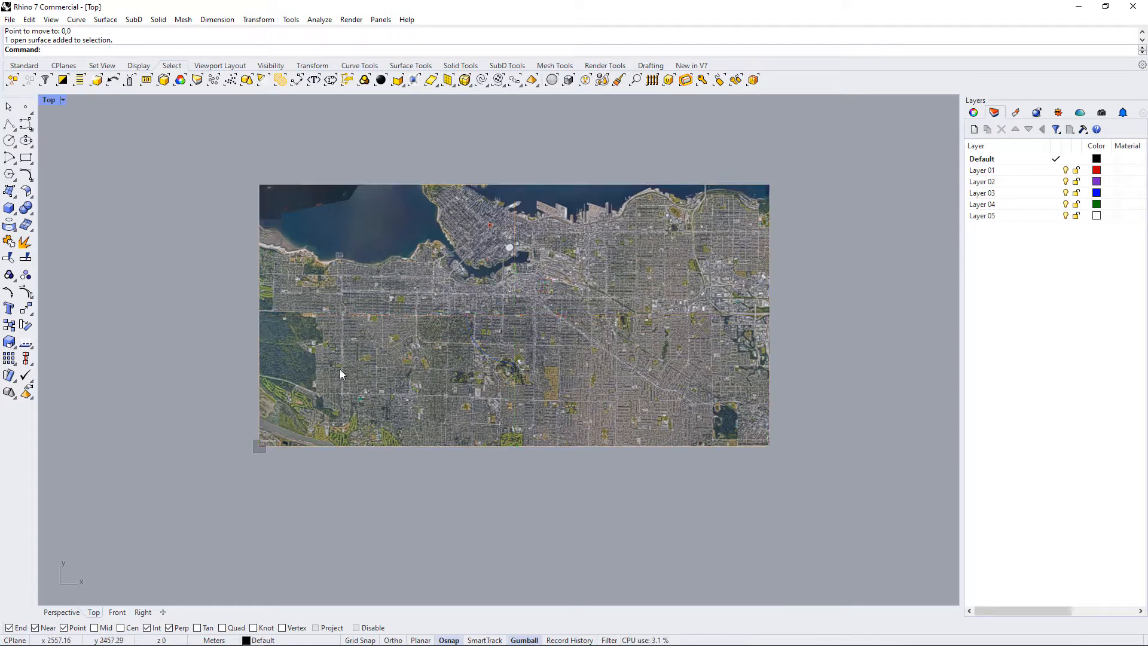
text(rec)
key(Return)
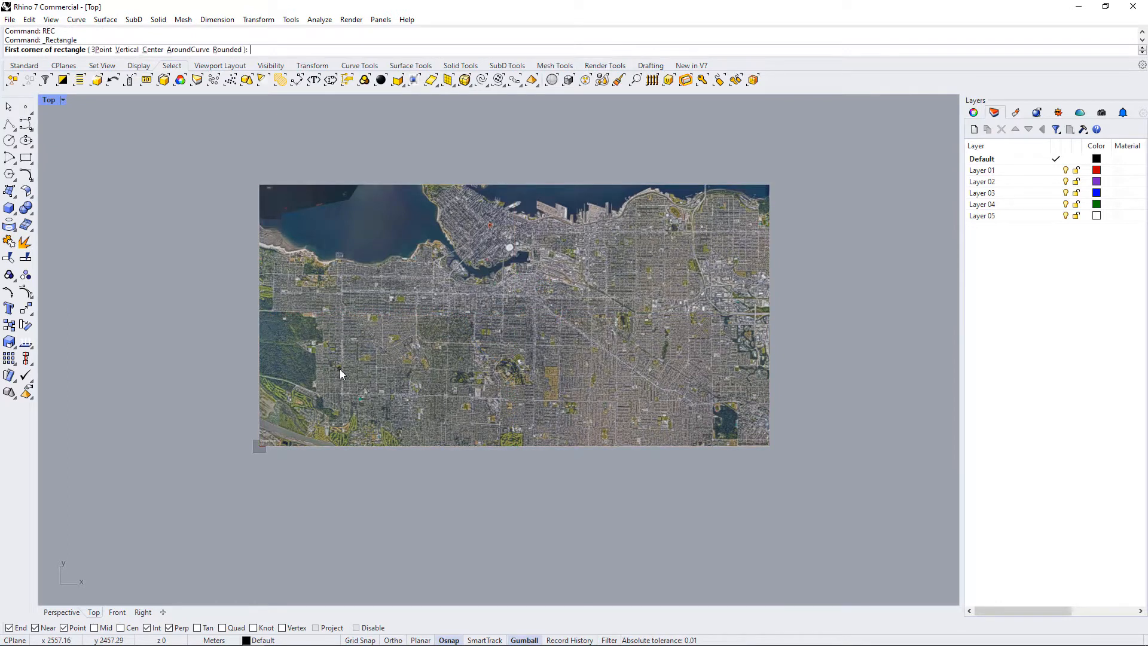
click(259, 446)
click(769, 184)
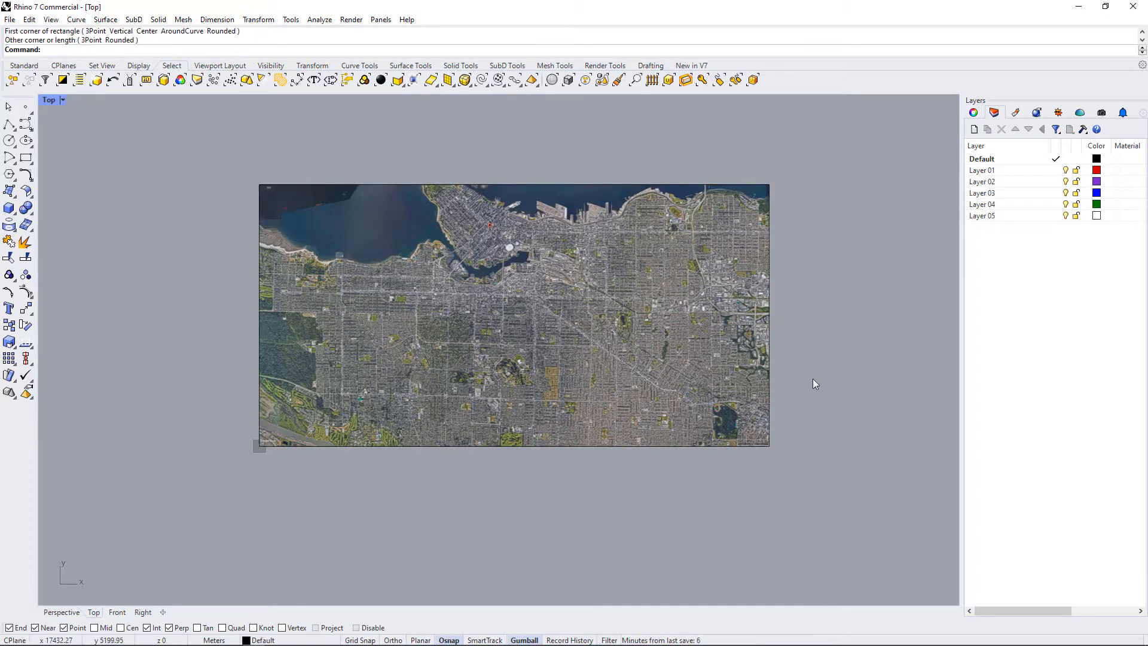
- Start exporting the picture and its outline rectangle to the Desktop in Adobe Illustrator (*.ai) format
drag(813, 450, 169, 137)
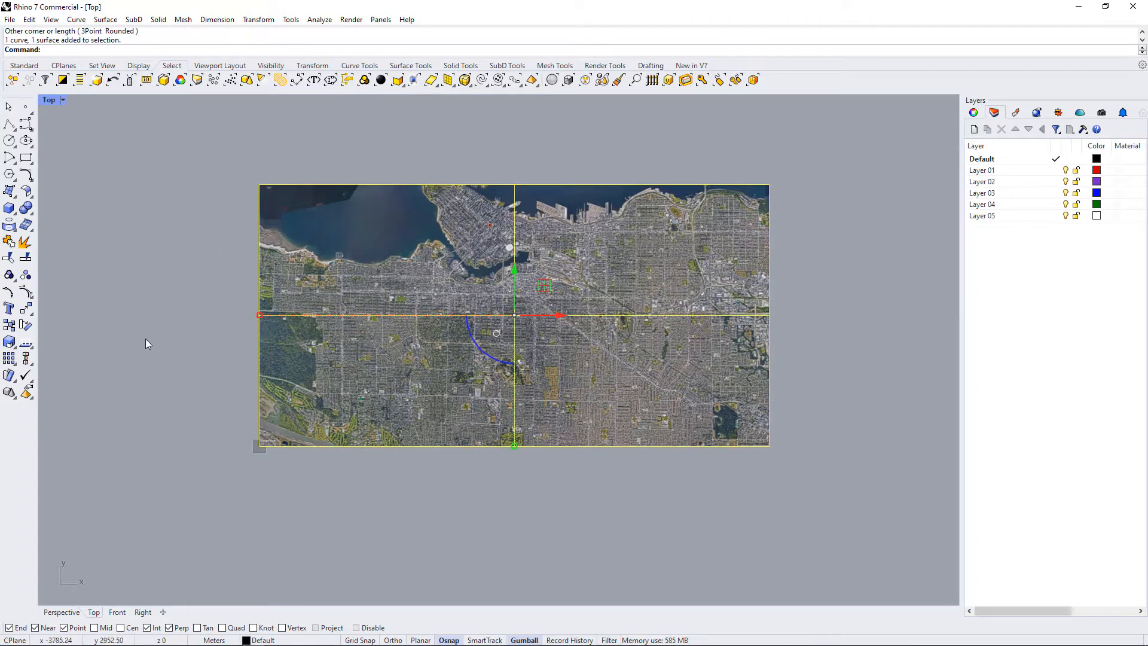
click(9, 19)
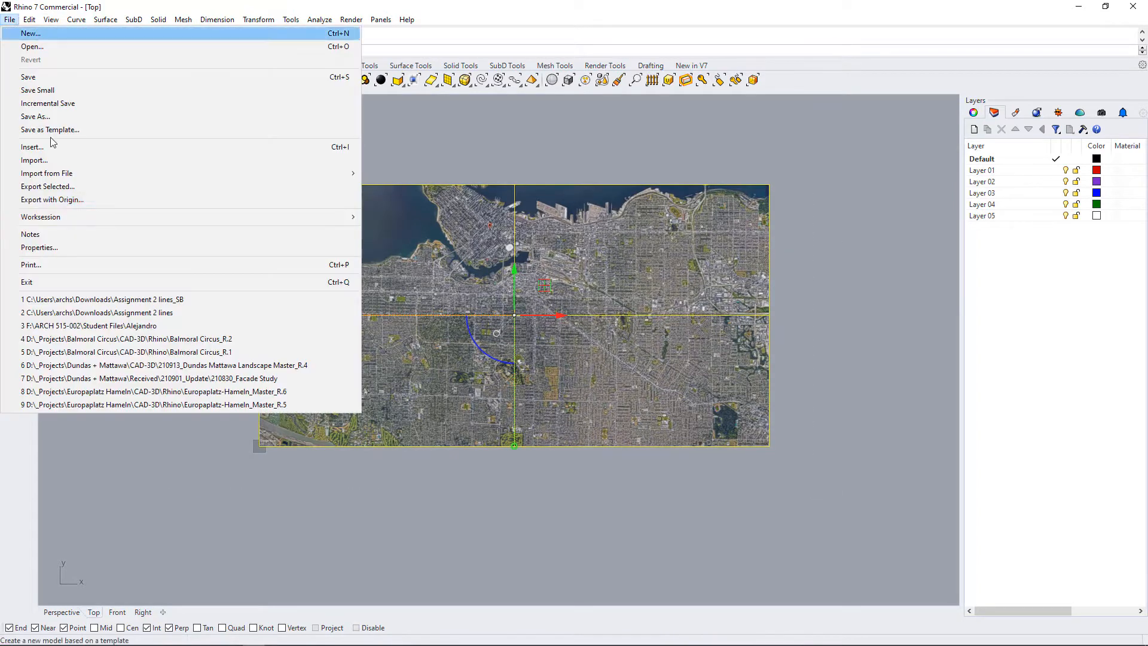
click(63, 187)
scroll(430, 251, up, 8)
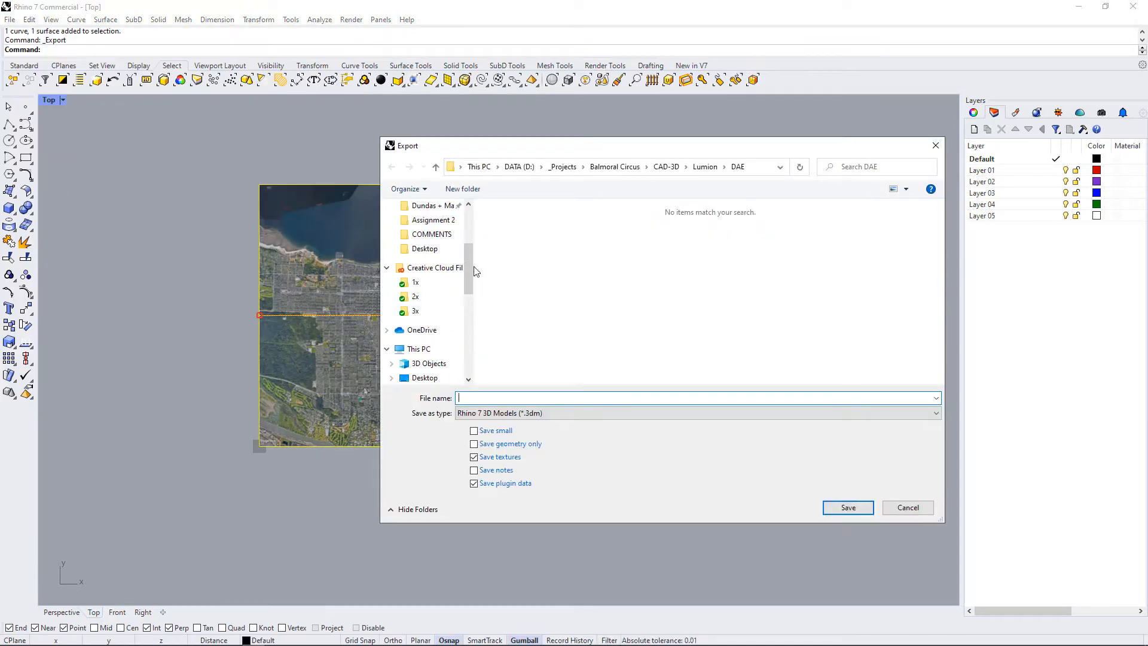
click(424, 229)
click(526, 412)
click(526, 287)
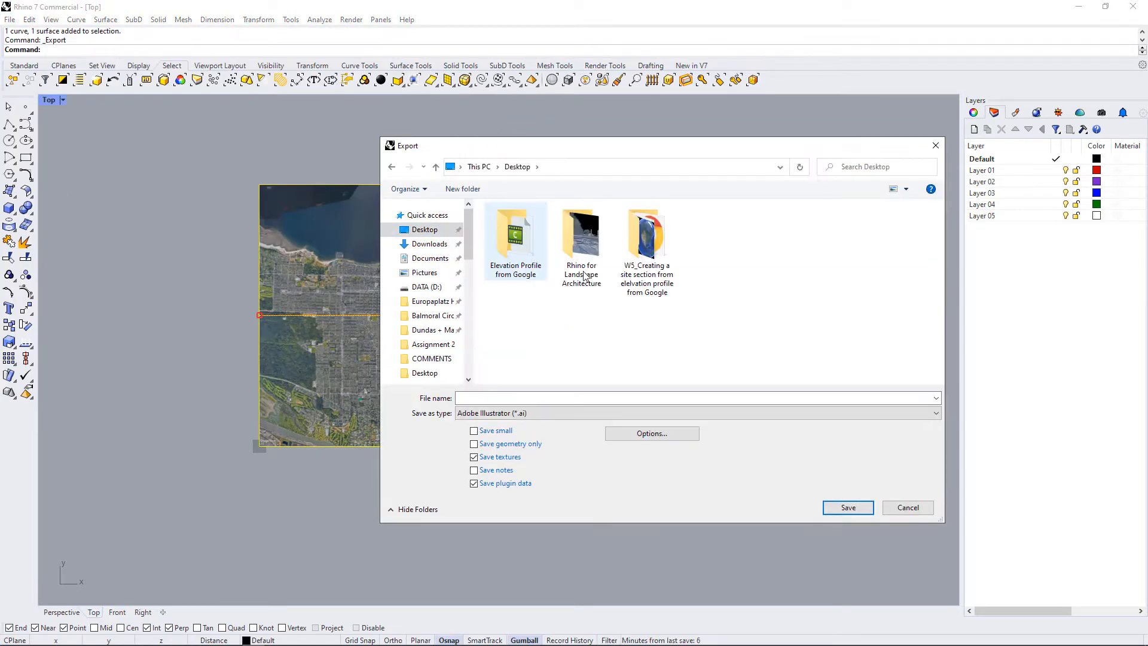
- Name the export file Context Plan 10000 and save it to reach the AI export options
click(604, 397)
text(Conte)
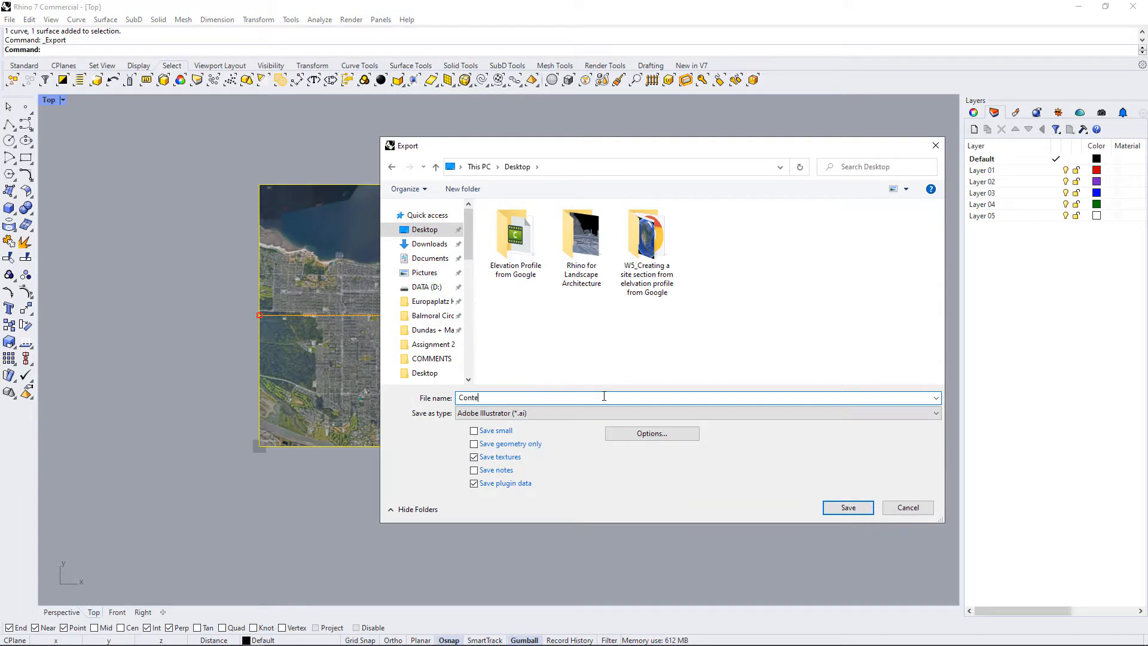
text(xt Plan 10000)
click(847, 508)
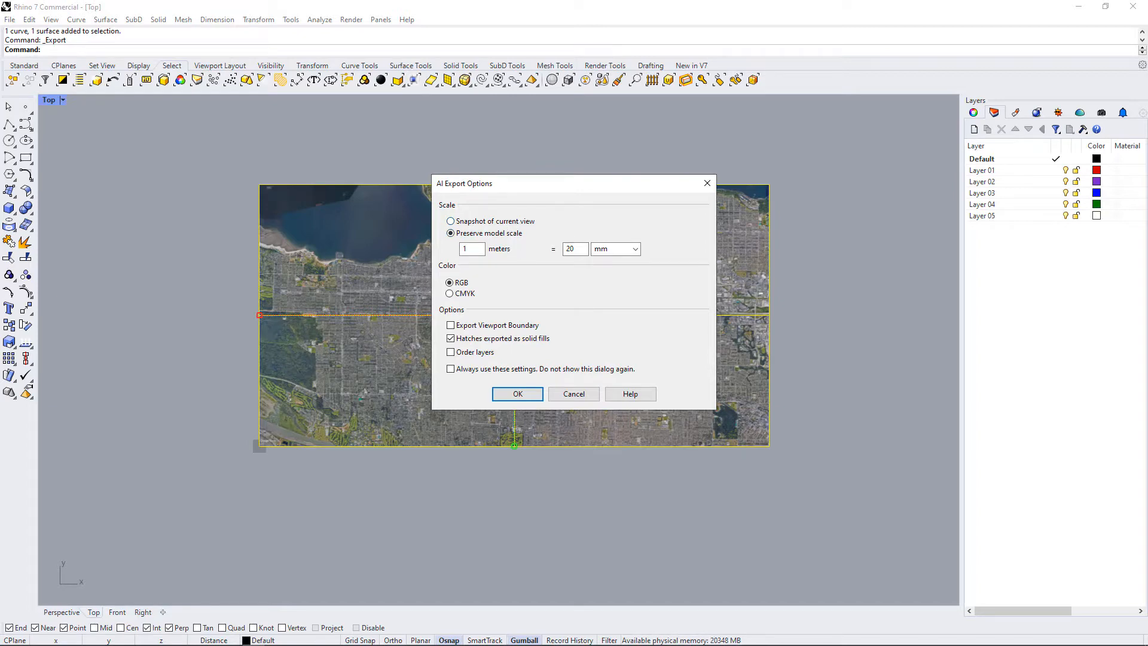
- Switch to the browser, open the Scale Converter link on the Miro board, and set the scale ratio to 1:10000
click(98, 637)
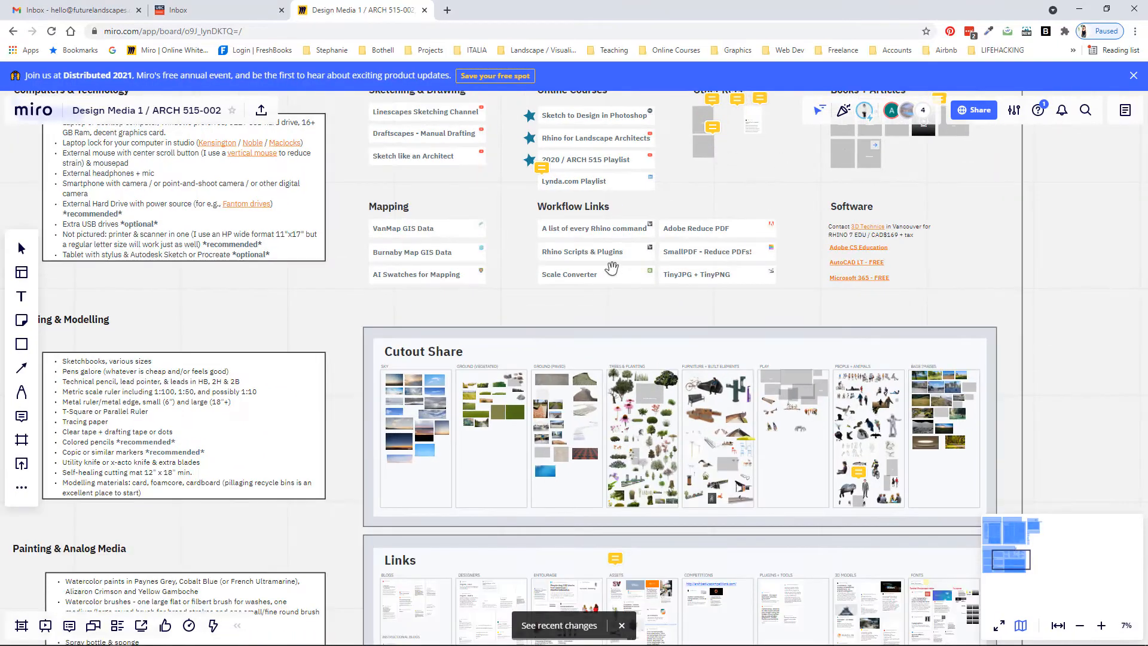
click(655, 279)
double_click(157, 94)
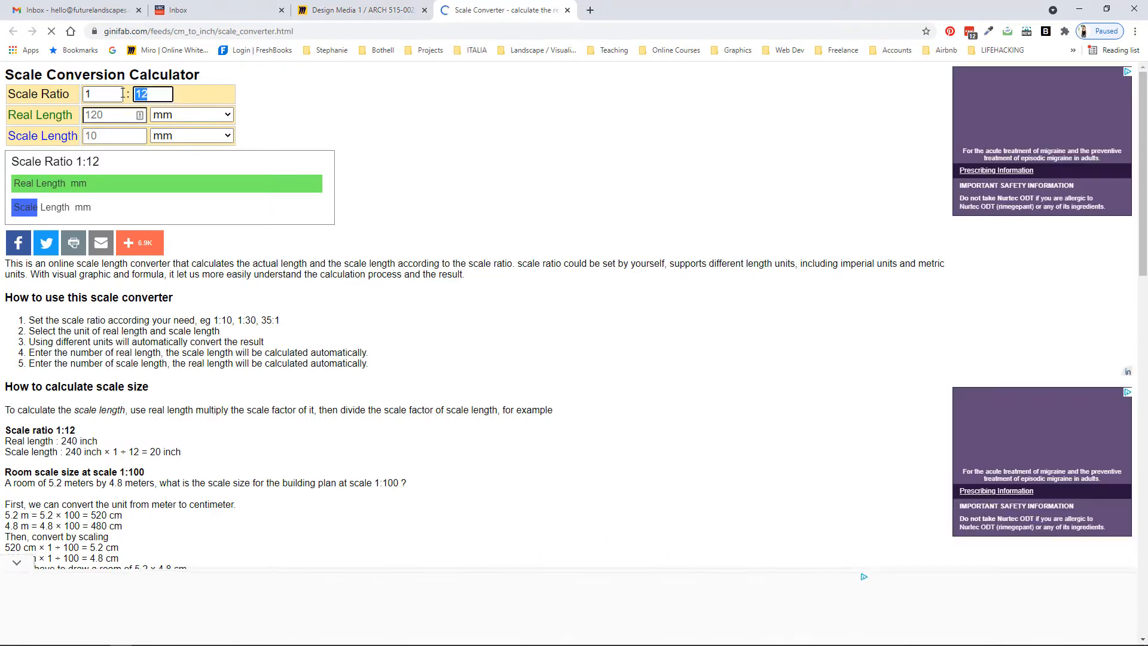
text(10000)
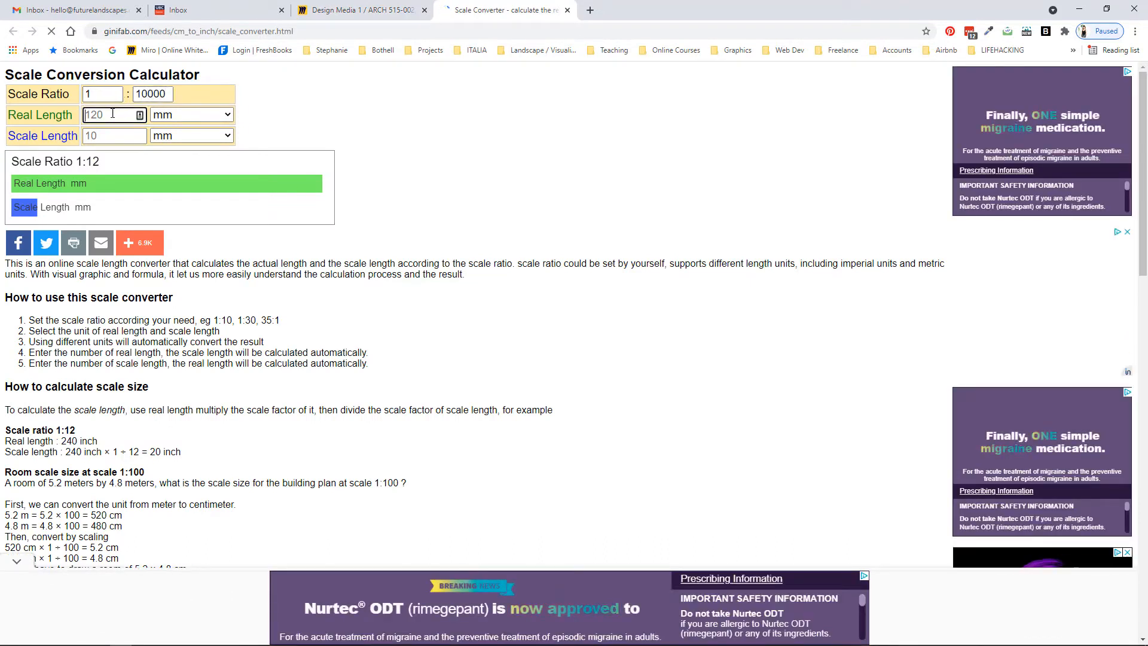
- Convert a real length of 1 meter to its scale length in mm, and return to Rhino's AI export options
click(184, 114)
click(111, 114)
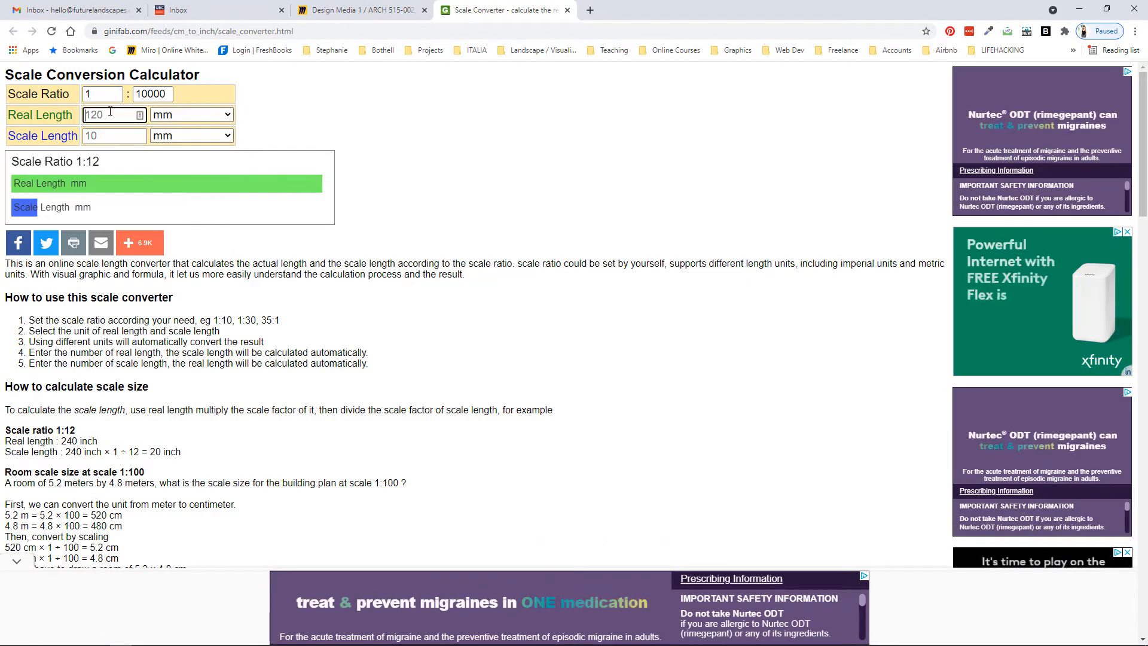
text(1)
click(184, 114)
click(171, 157)
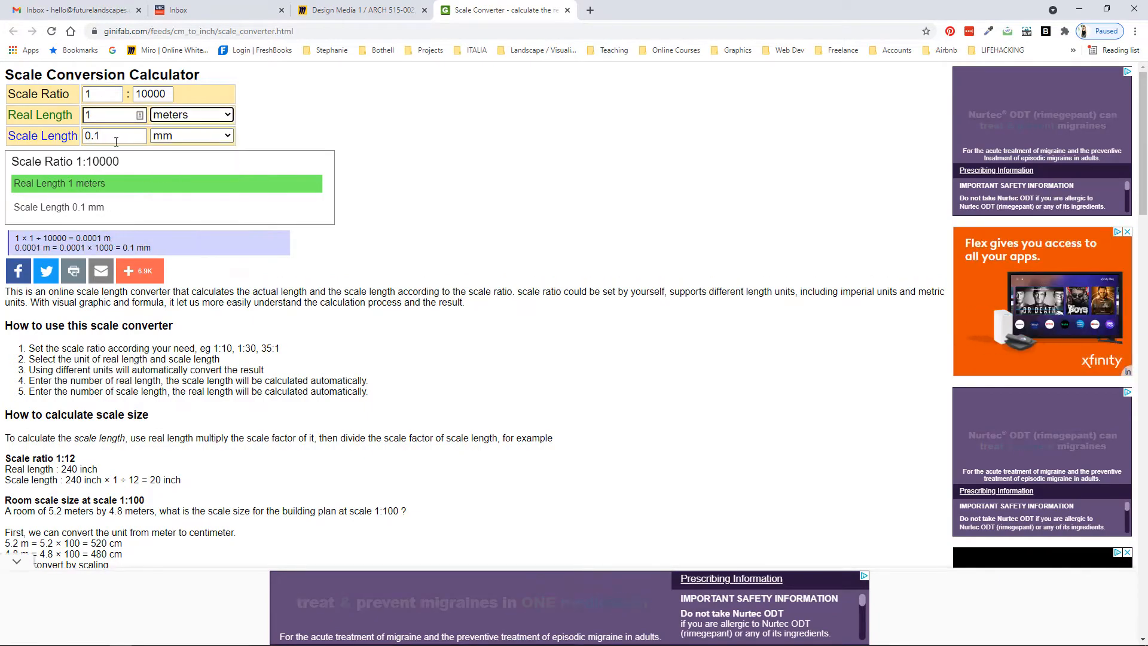
click(1079, 8)
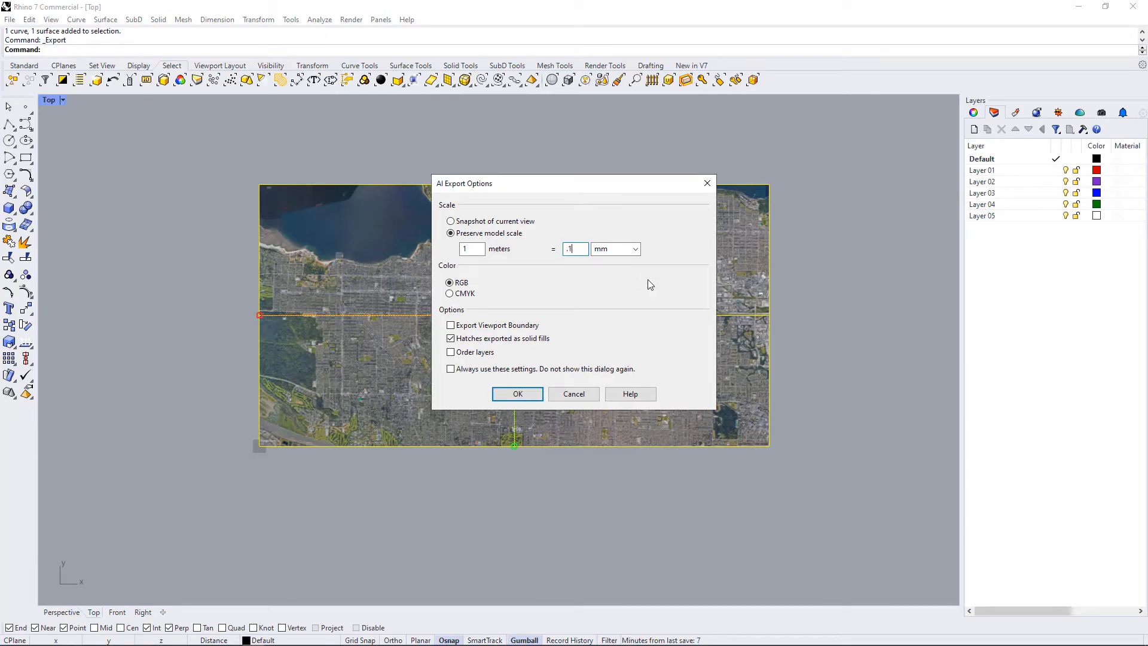
- Complete the AI export at 1 meter = .1 mm and open the exported Context Plan 10000 from the Desktop in Illustrator
click(518, 394)
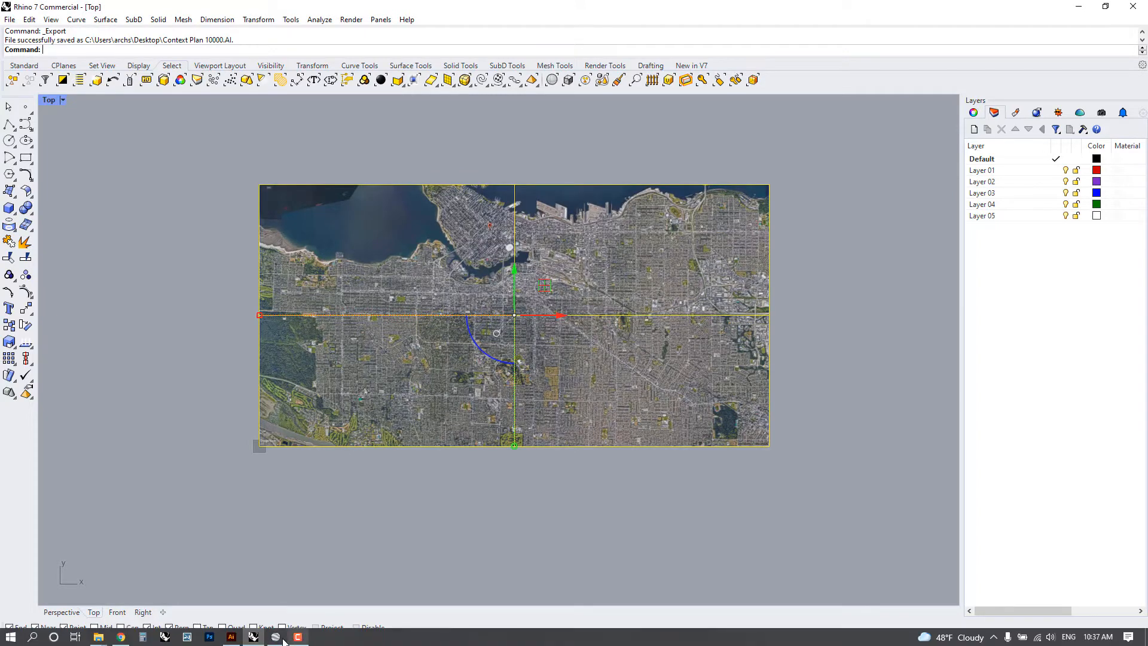
click(232, 636)
mouse_move(99, 636)
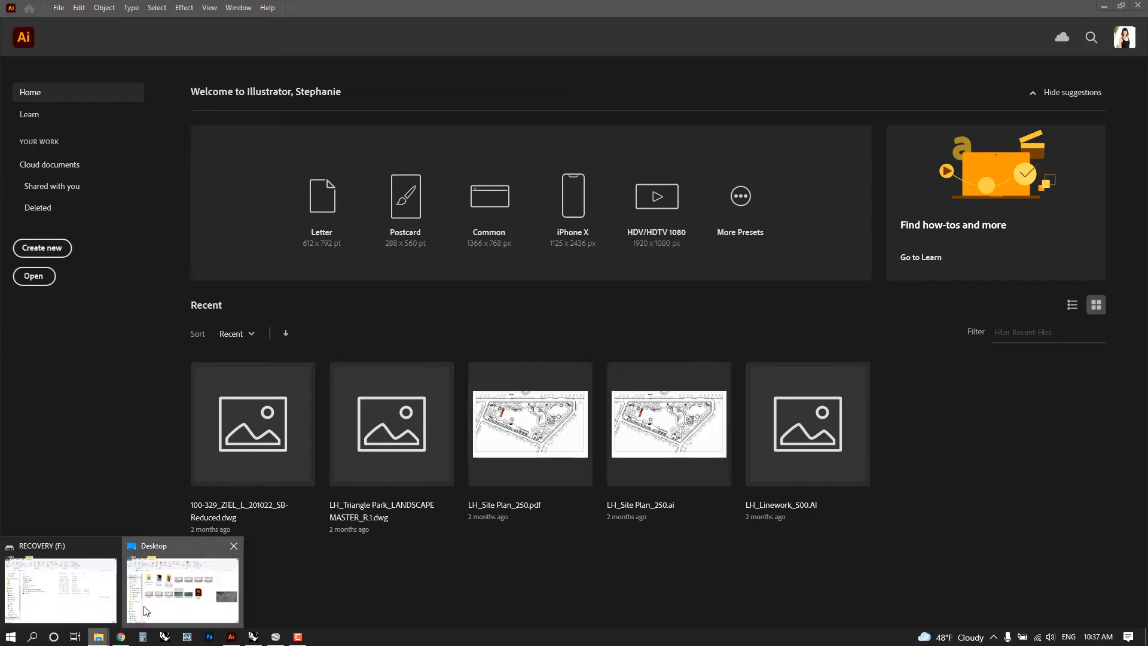
click(147, 611)
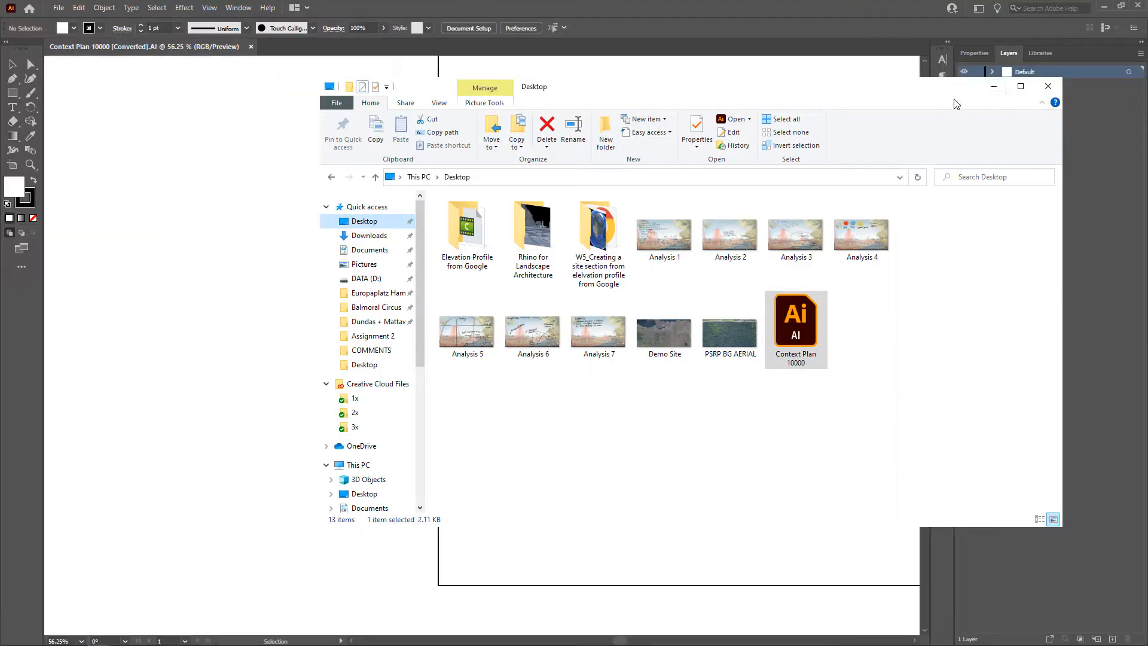
click(994, 86)
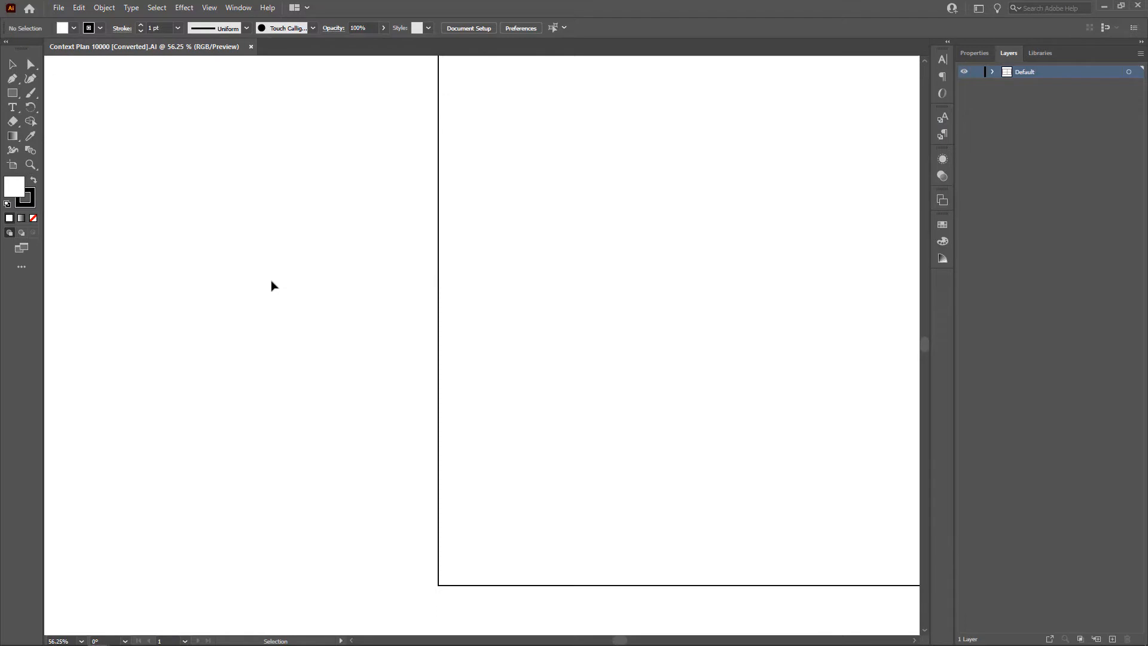
- Select the exported linework and move it so that it is centred on the artboard at X 960 px, Y 540 px
key(ctrl+0)
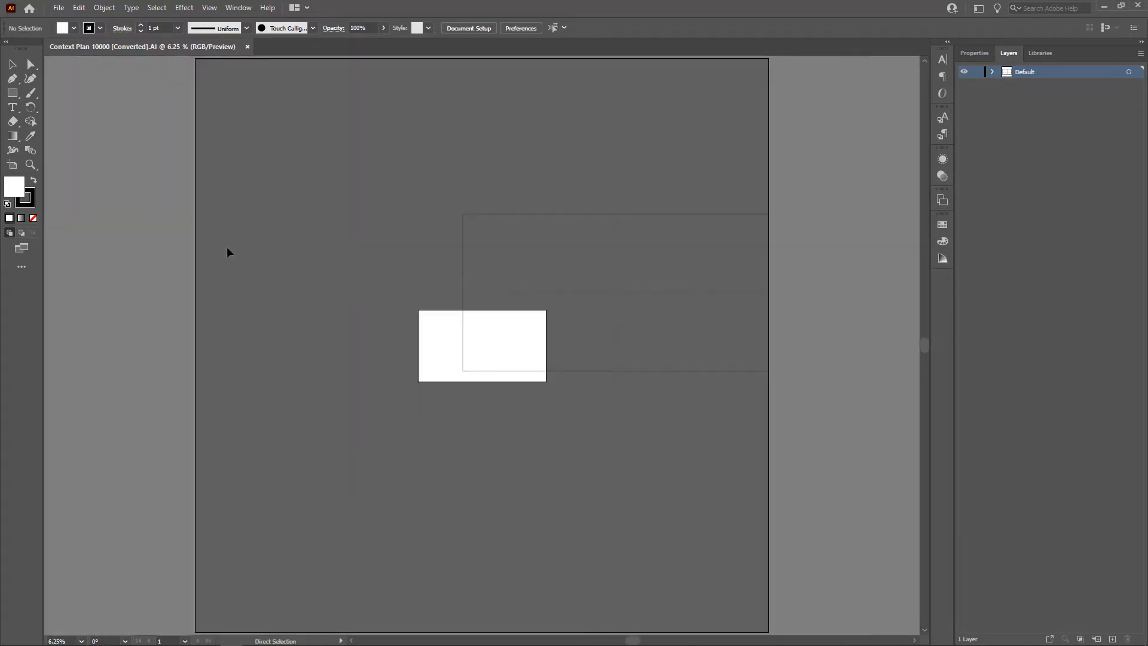
click(626, 361)
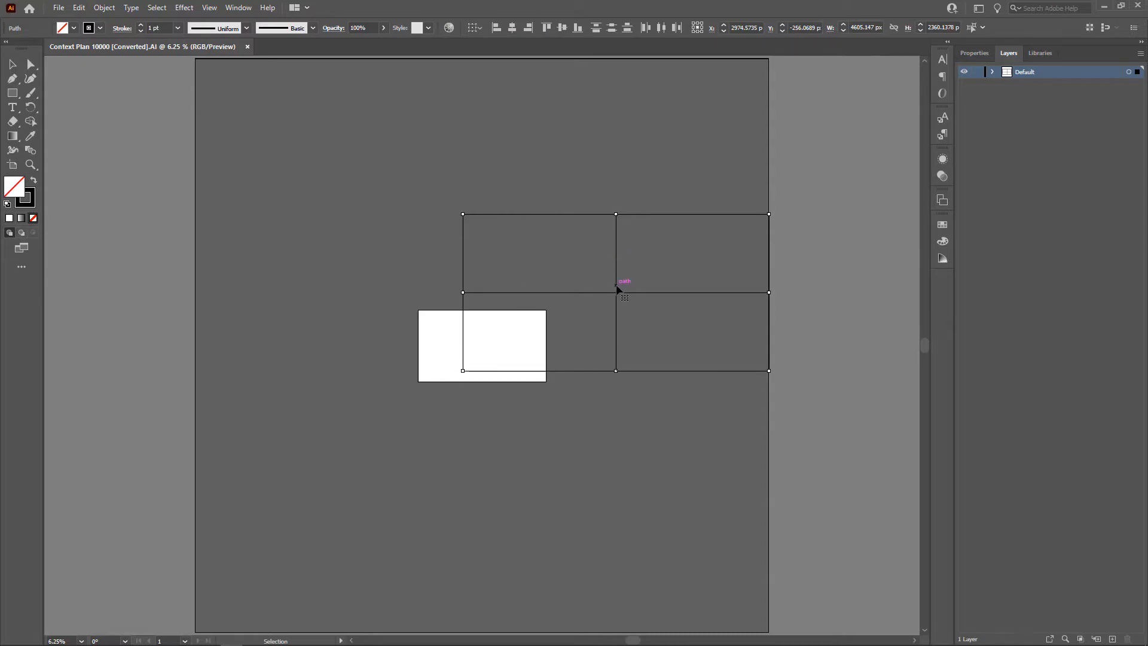
drag(617, 289, 482, 343)
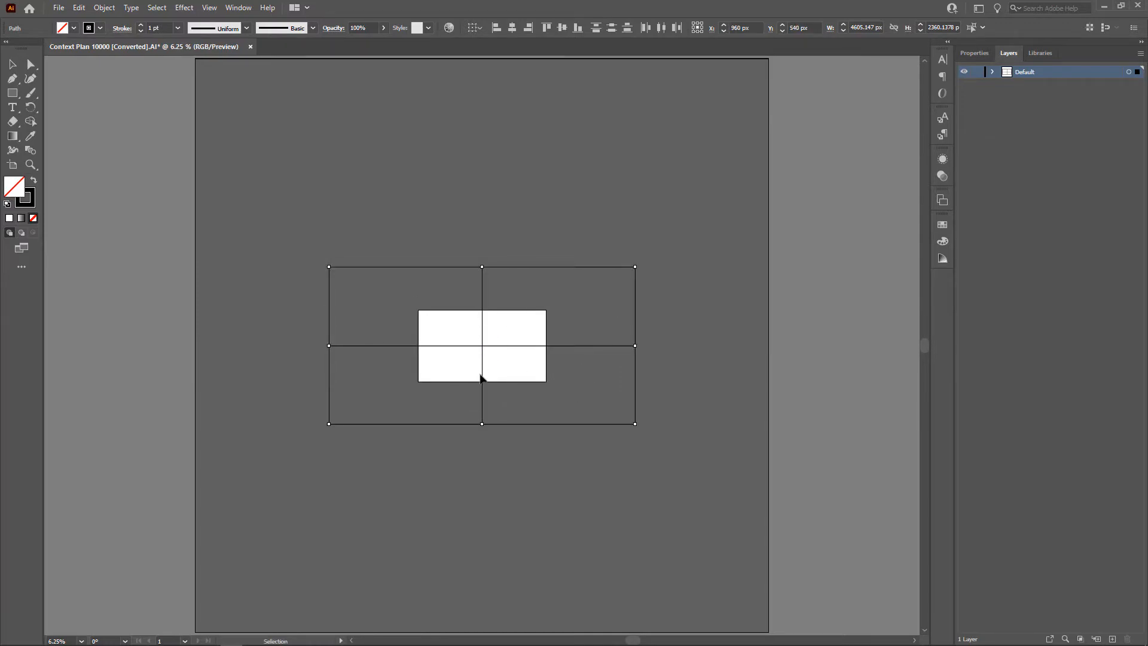
- Fit the artboard to the artwork bounds, and enlarge it evenly around its centre to about 4861 x 2566 px
click(12, 165)
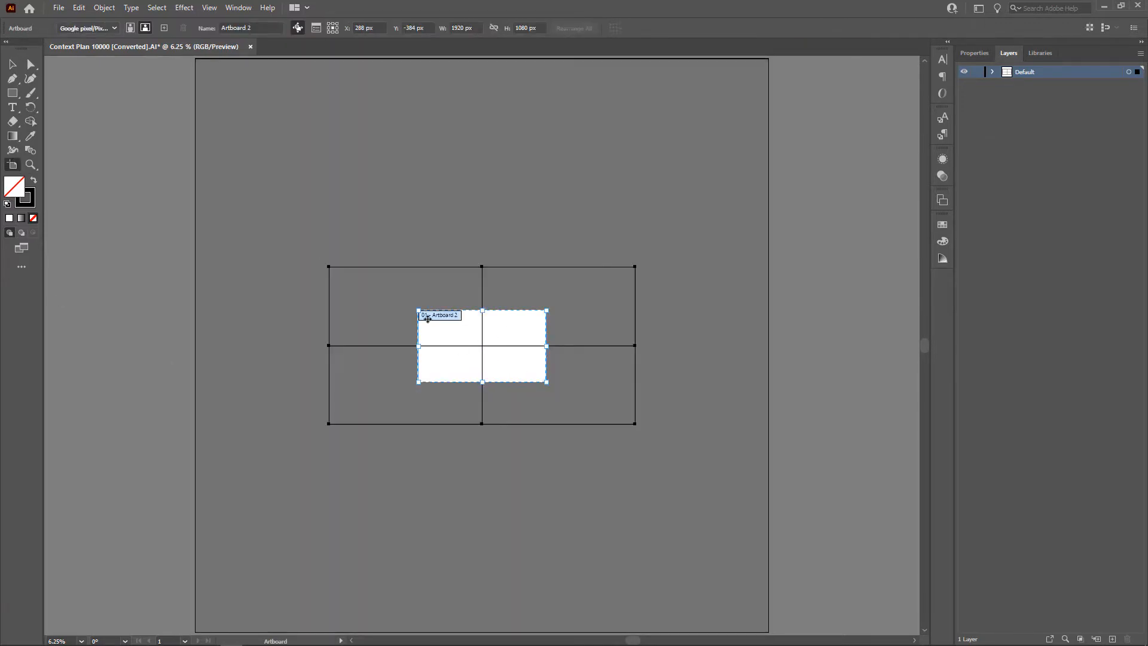
click(114, 28)
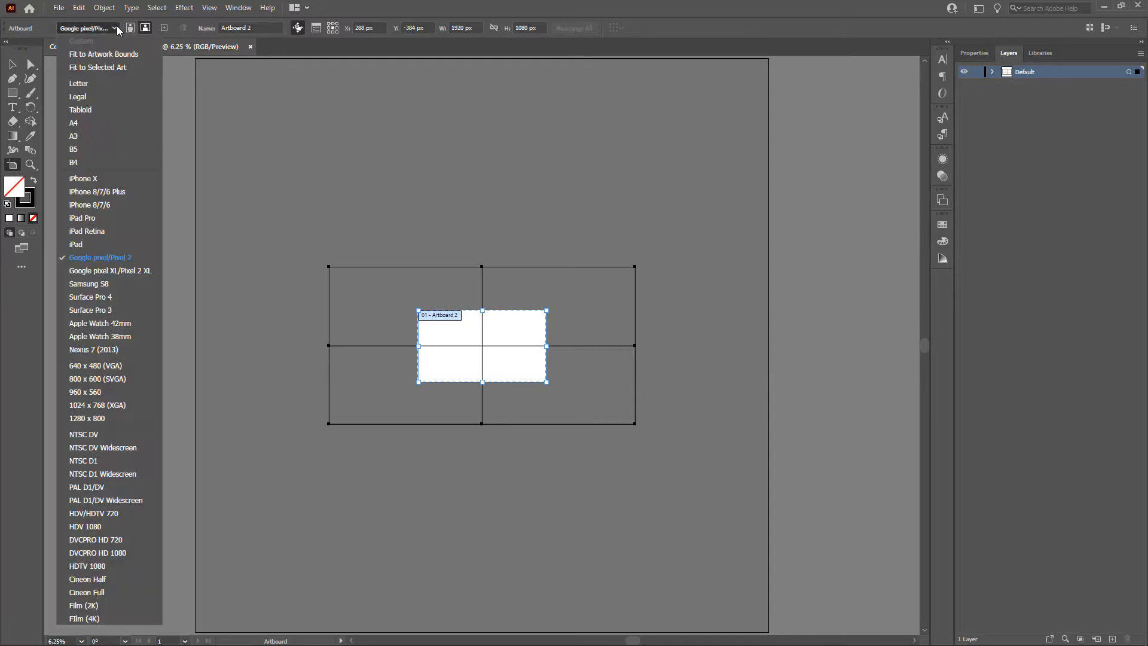
click(114, 55)
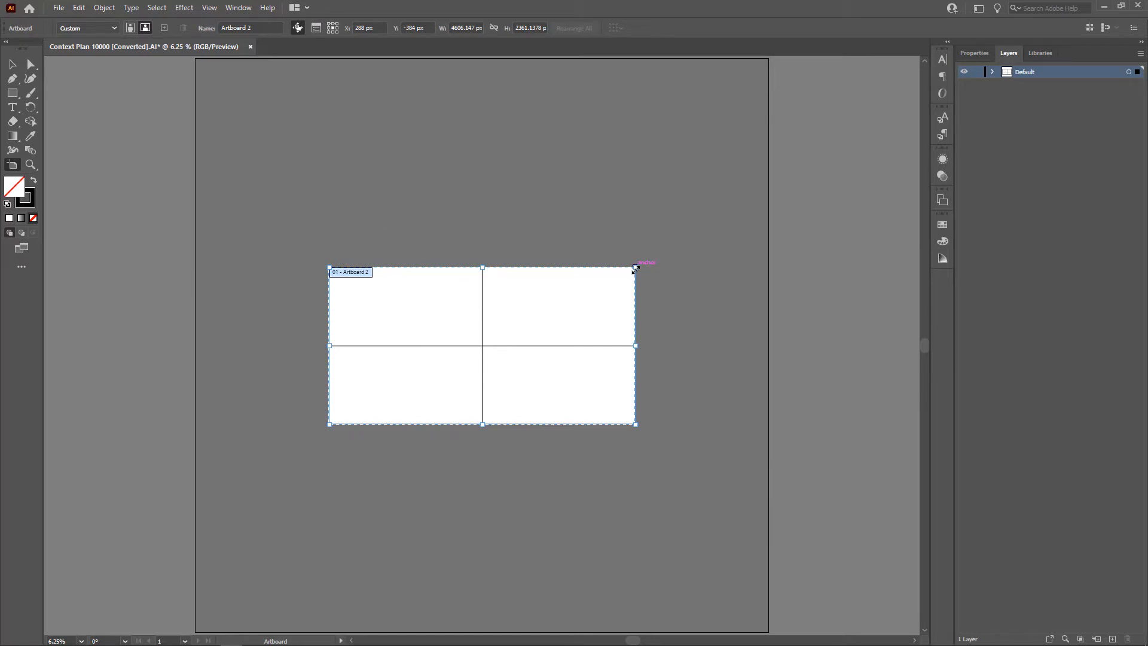
alt+drag(635, 269, 645, 261)
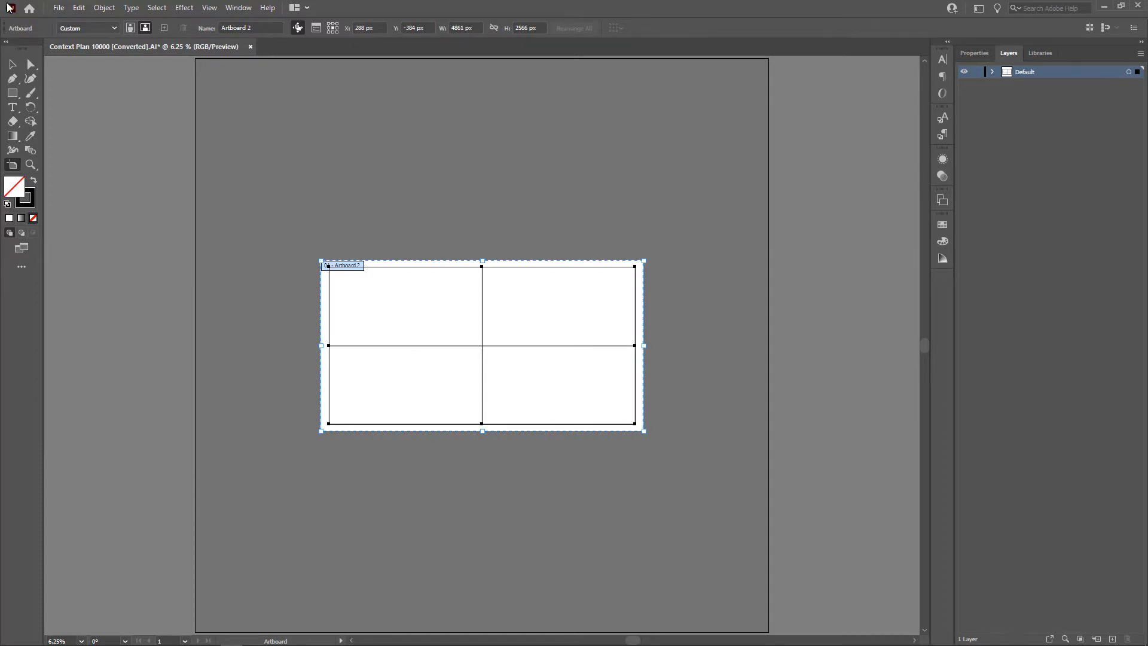
- Delete the picture's wireframe with its horizontal and vertical centre lines, keeping the outline rectangle on the artboard
click(12, 65)
click(436, 202)
alt+drag(482, 346, 488, 347)
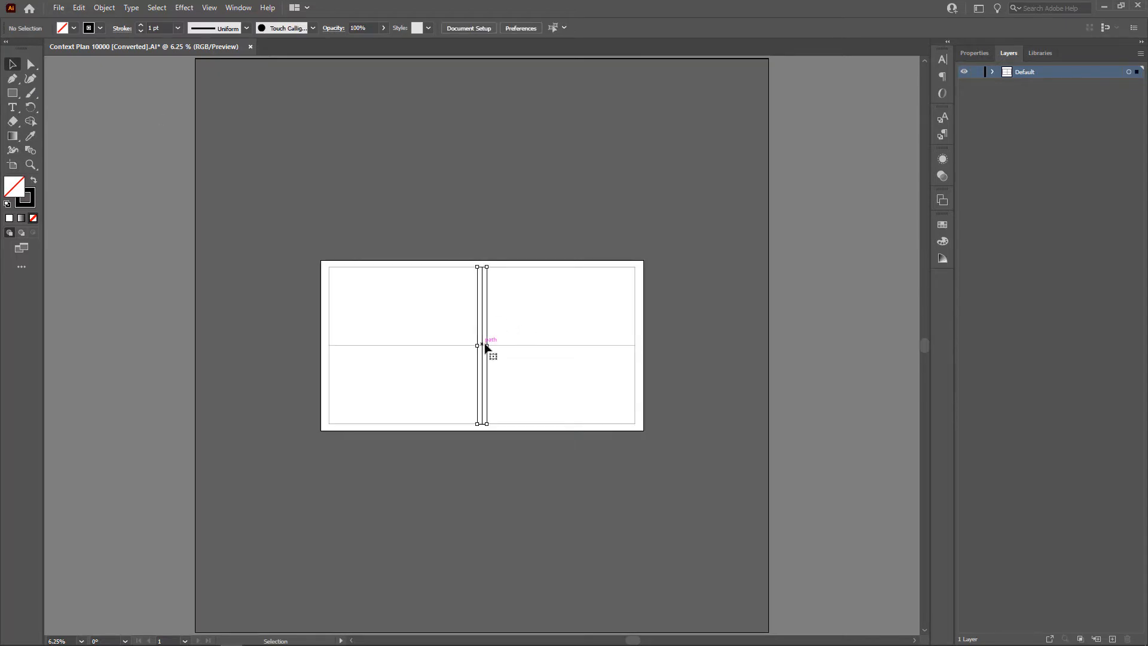
key(ctrl+z)
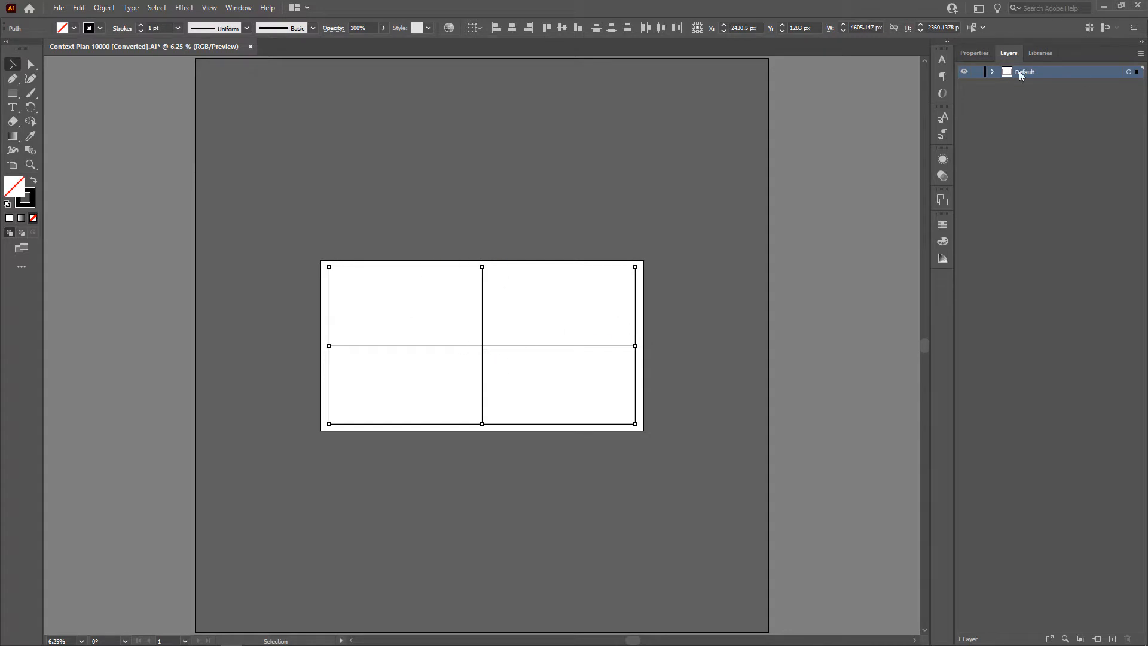
click(993, 72)
key(Delete)
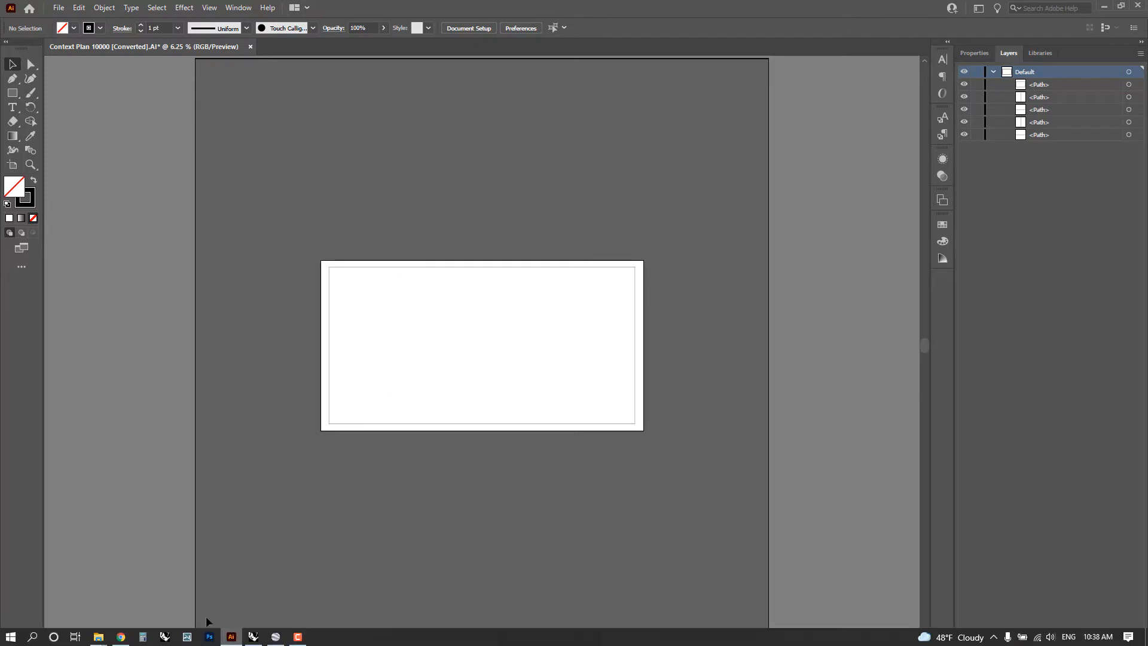
- Place the Demo Site image from the Desktop folder and align and scale it to fill the outline rectangle
mouse_move(99, 637)
click(154, 608)
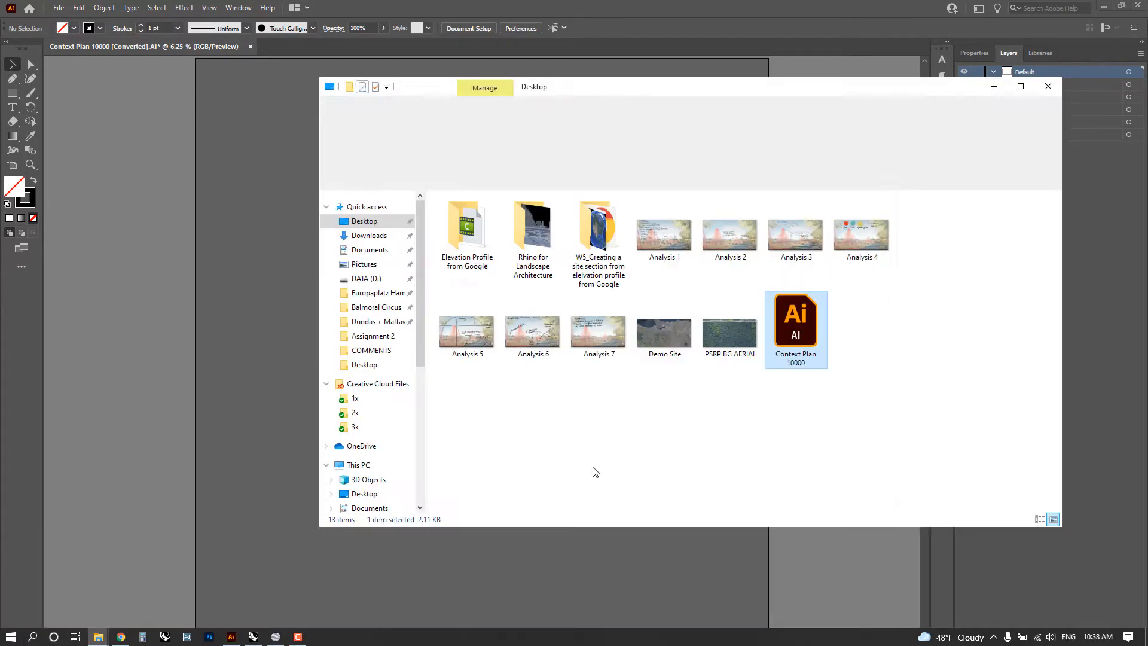
drag(582, 94, 834, 107)
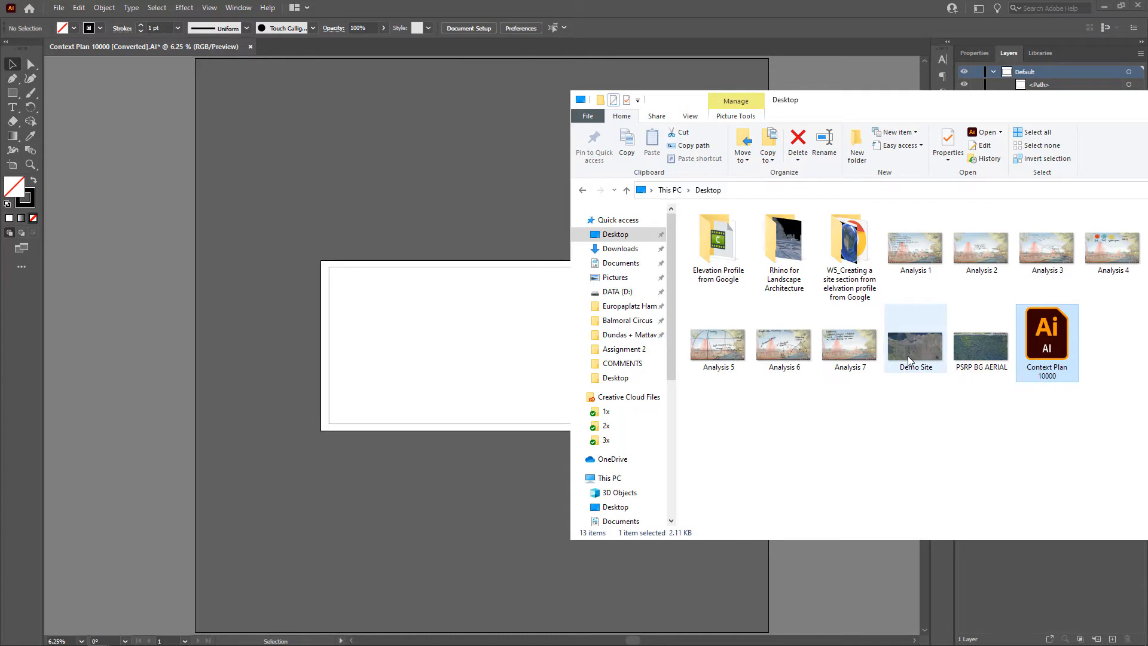
drag(909, 360, 473, 312)
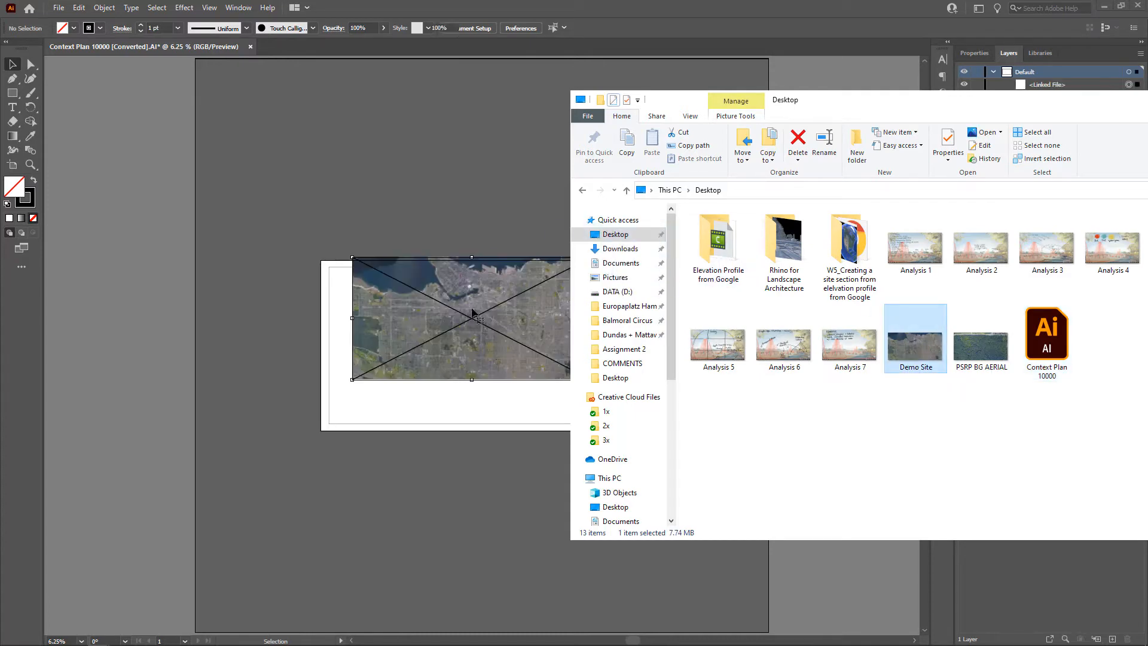
drag(370, 295, 348, 303)
drag(568, 389, 635, 423)
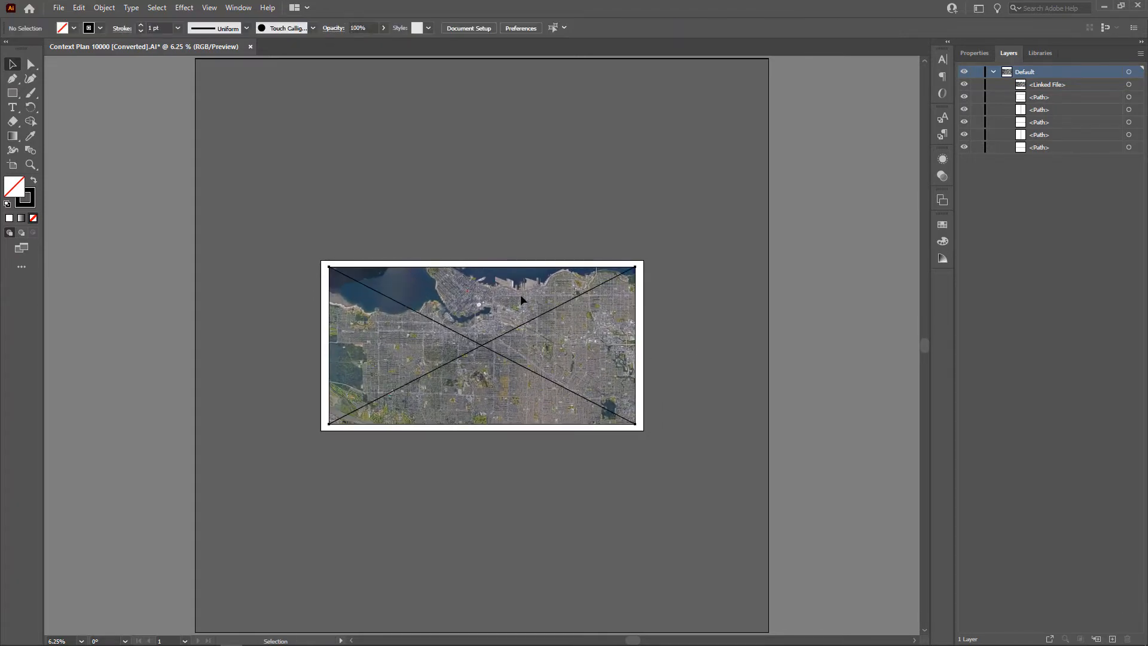
- Copy the placed aerial image and paste the duplicate in place over the original
click(993, 72)
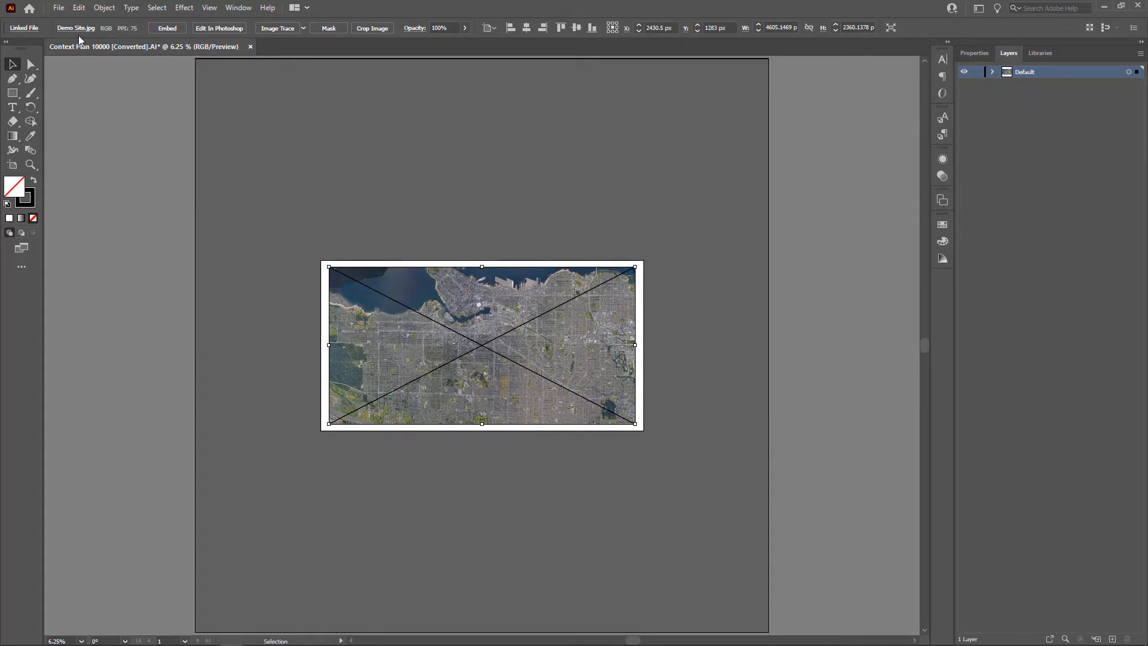
click(79, 7)
click(94, 59)
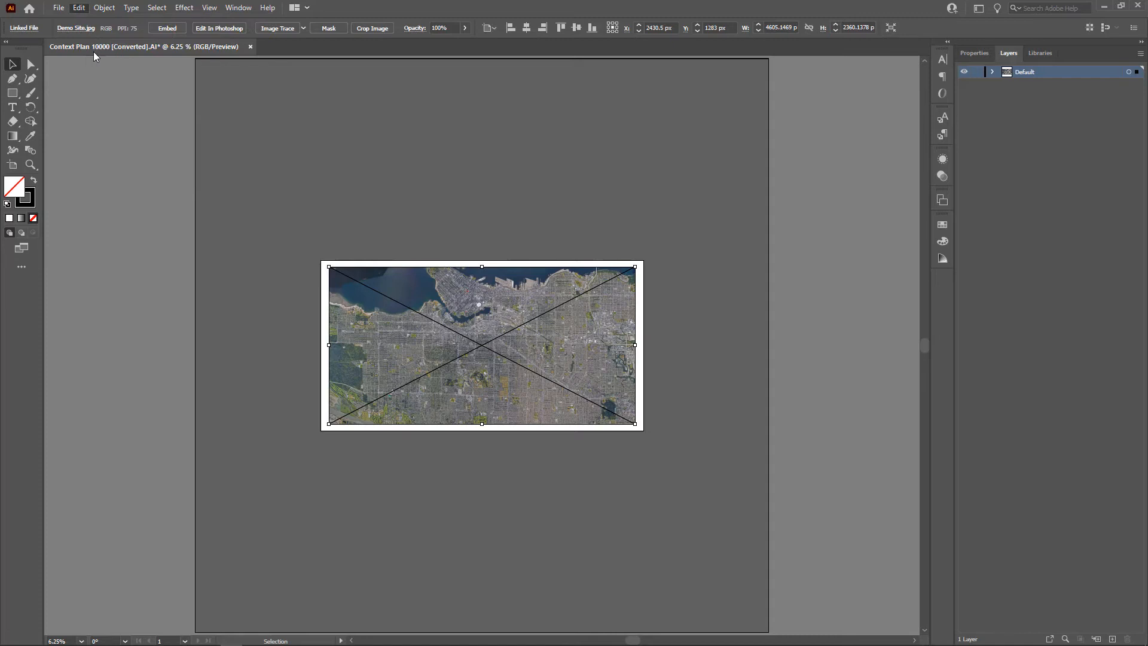
click(80, 8)
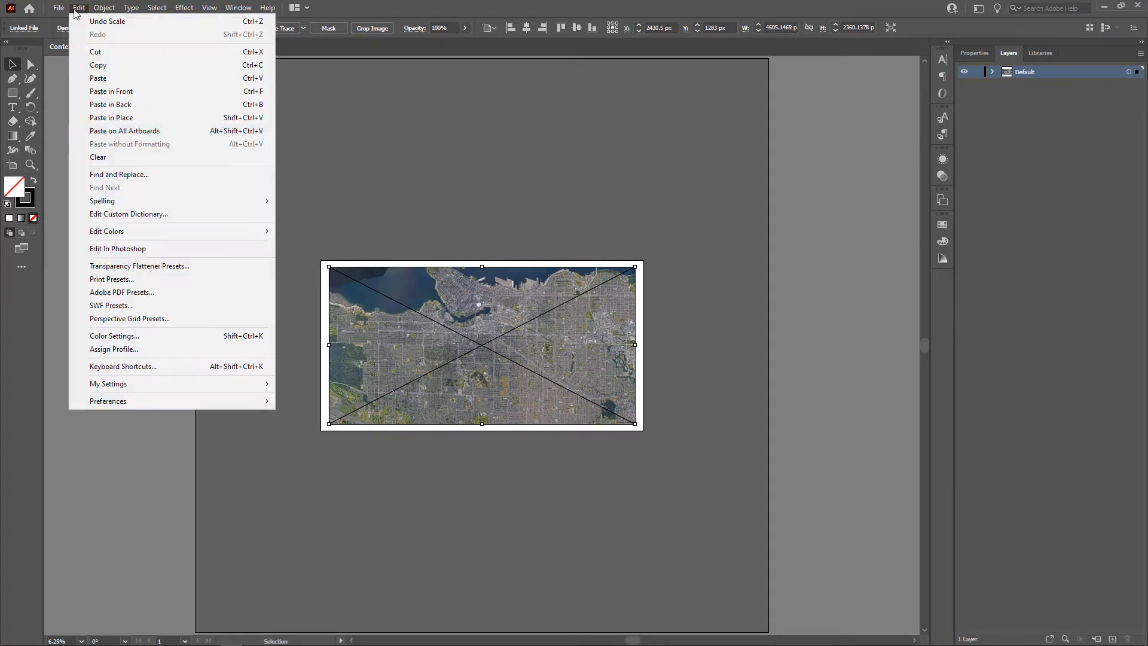
click(108, 118)
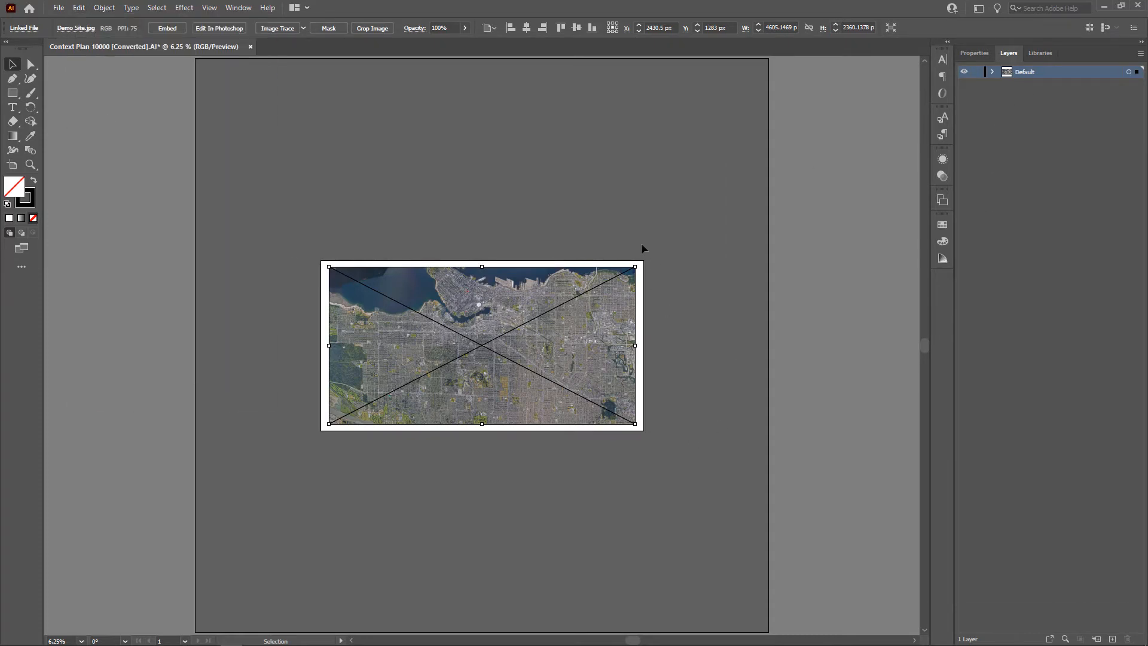
drag(594, 293, 638, 330)
- Create a new layer named Color, move the selected aerial image copy onto it, and hide that layer
click(1113, 638)
double_click(1026, 75)
text(Color)
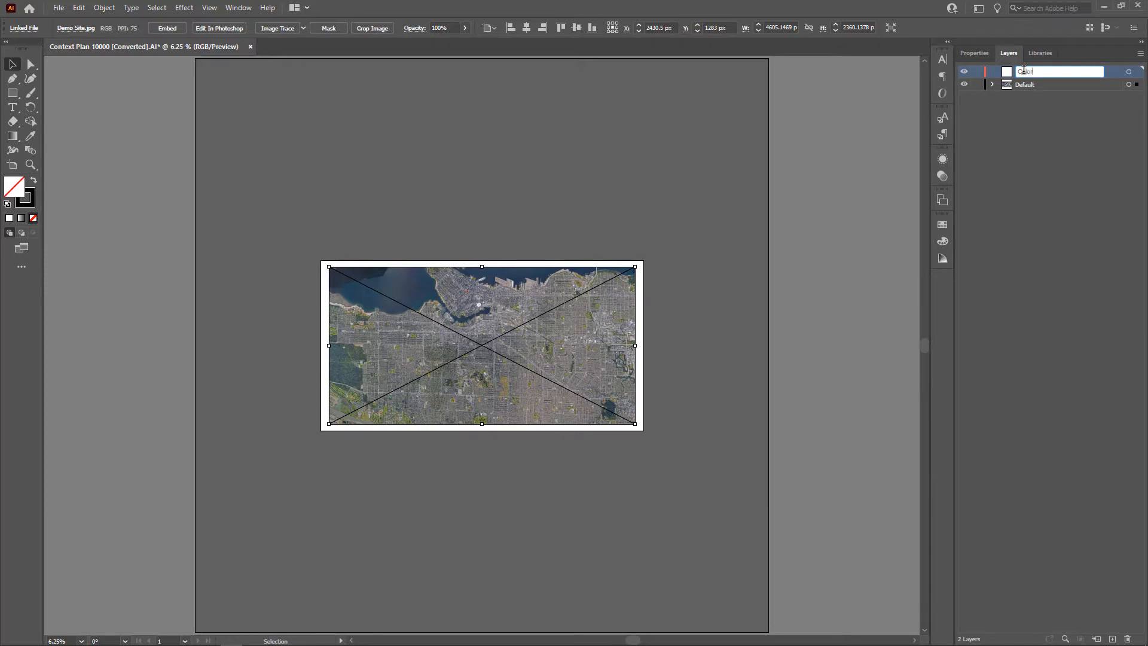
key(Return)
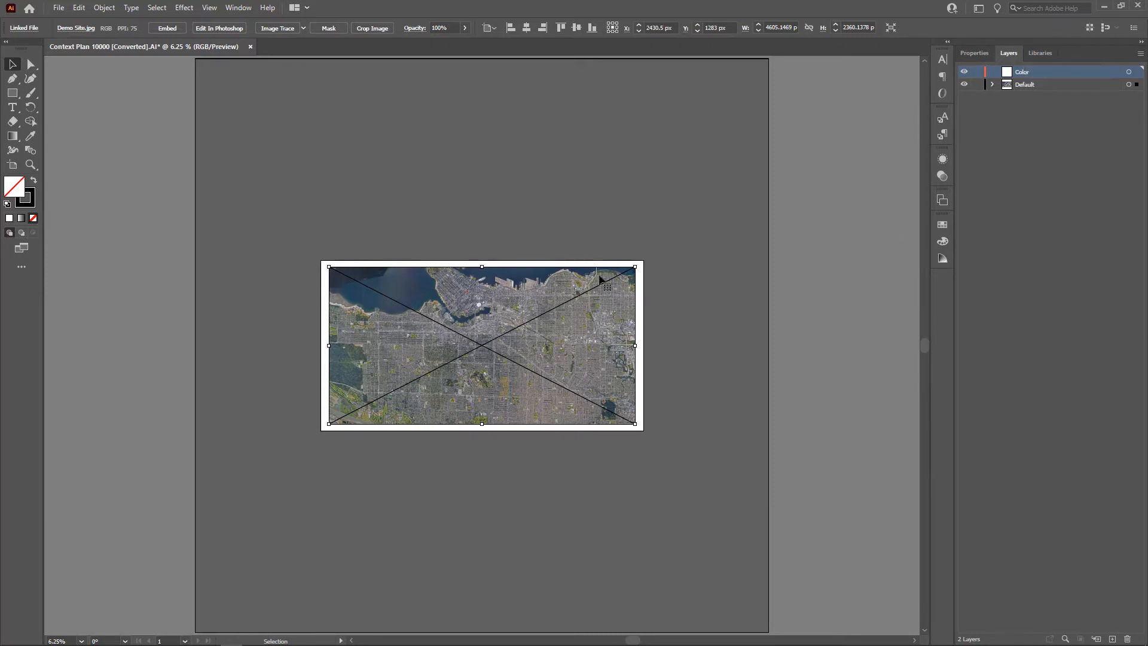
drag(1138, 84, 1138, 73)
key(ctrl+shift+a)
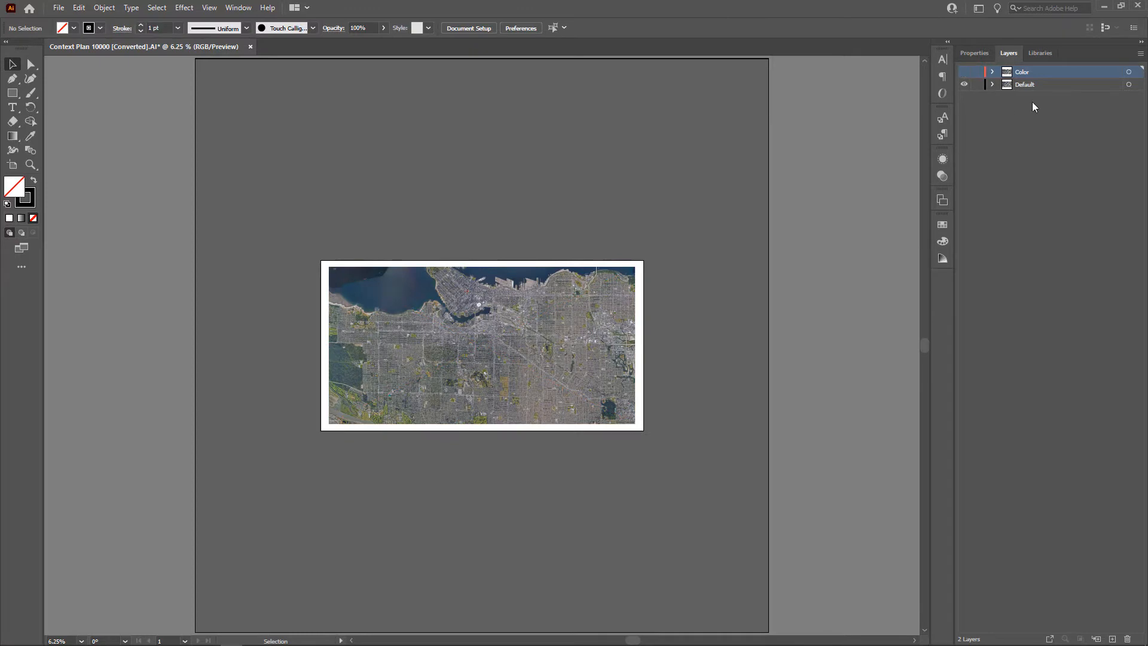
- Rename the Default layer as BW
double_click(1031, 85)
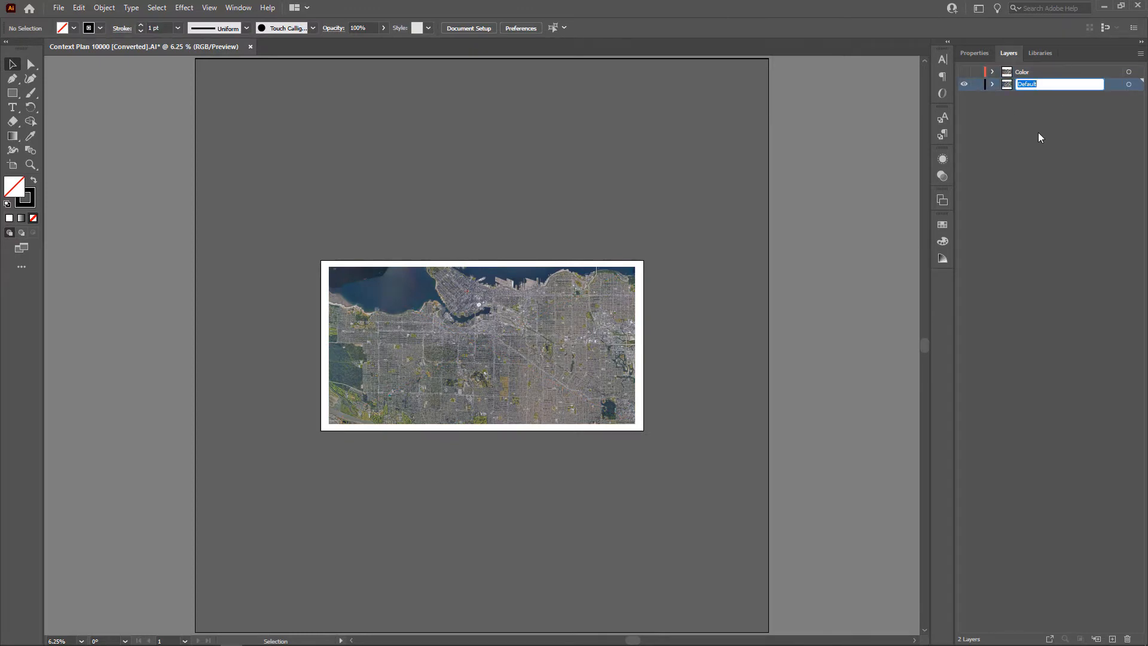
text(BW)
key(Return)
- Embed the linked aerial image on the BW layer and convert its colors to grayscale
click(473, 310)
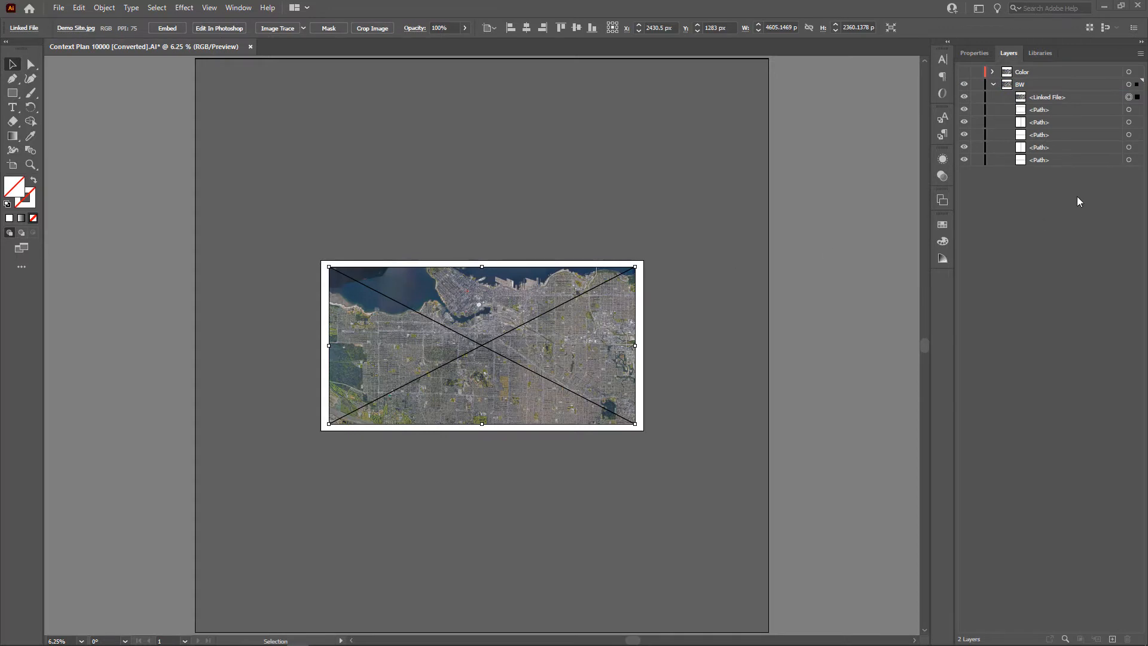
click(1004, 100)
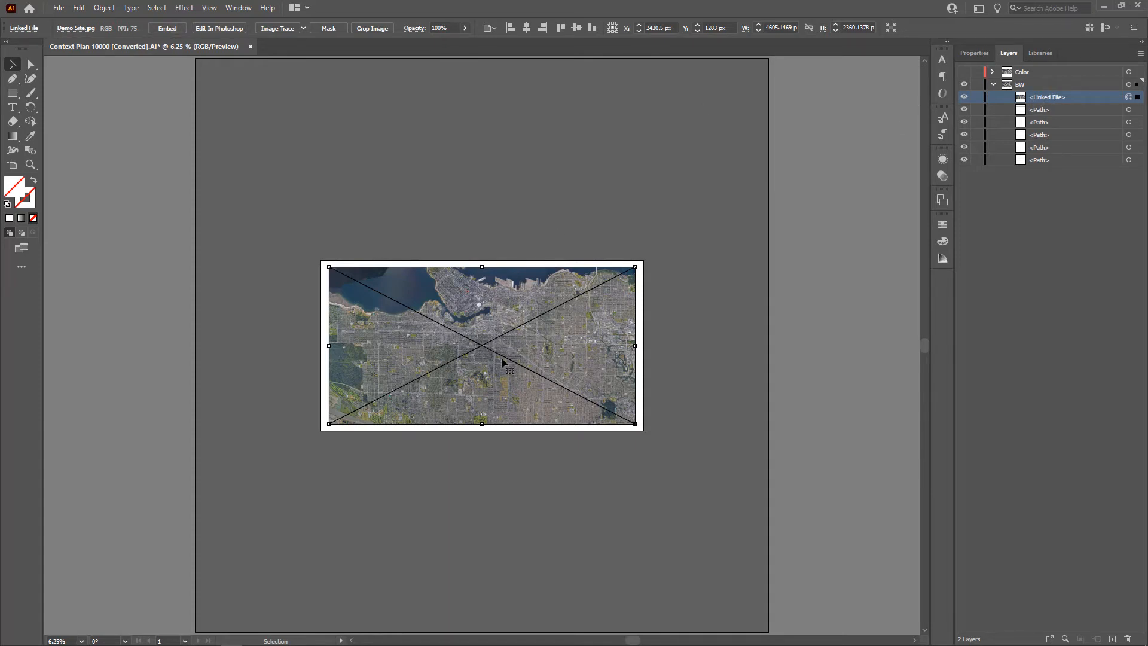
click(169, 30)
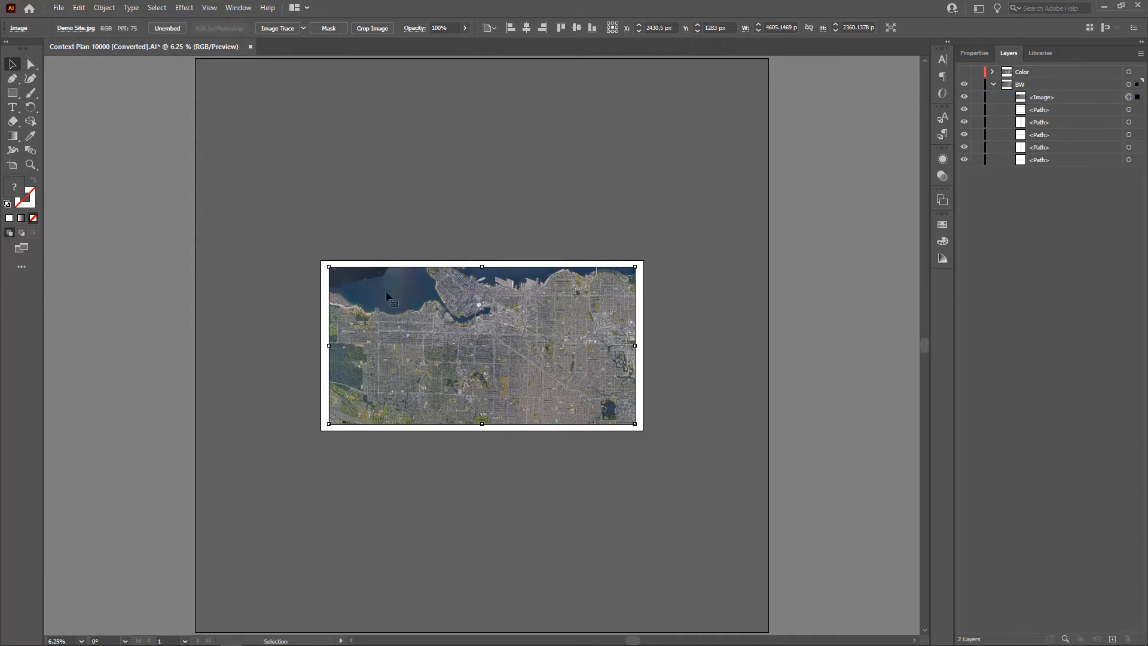
click(79, 7)
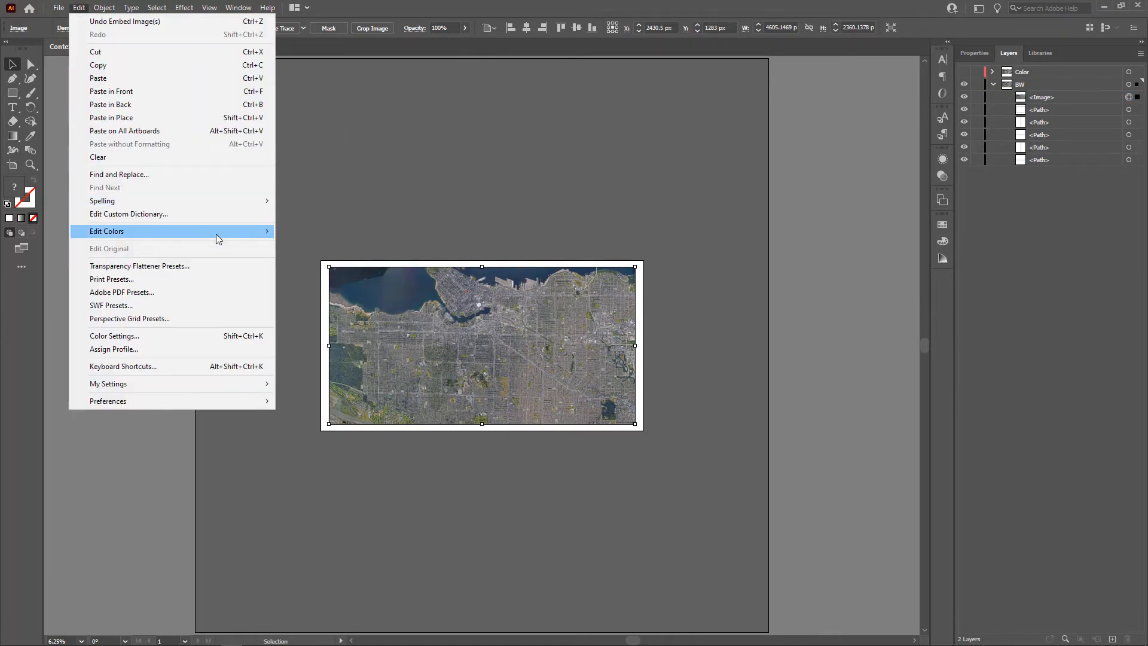
mouse_move(217, 234)
click(326, 328)
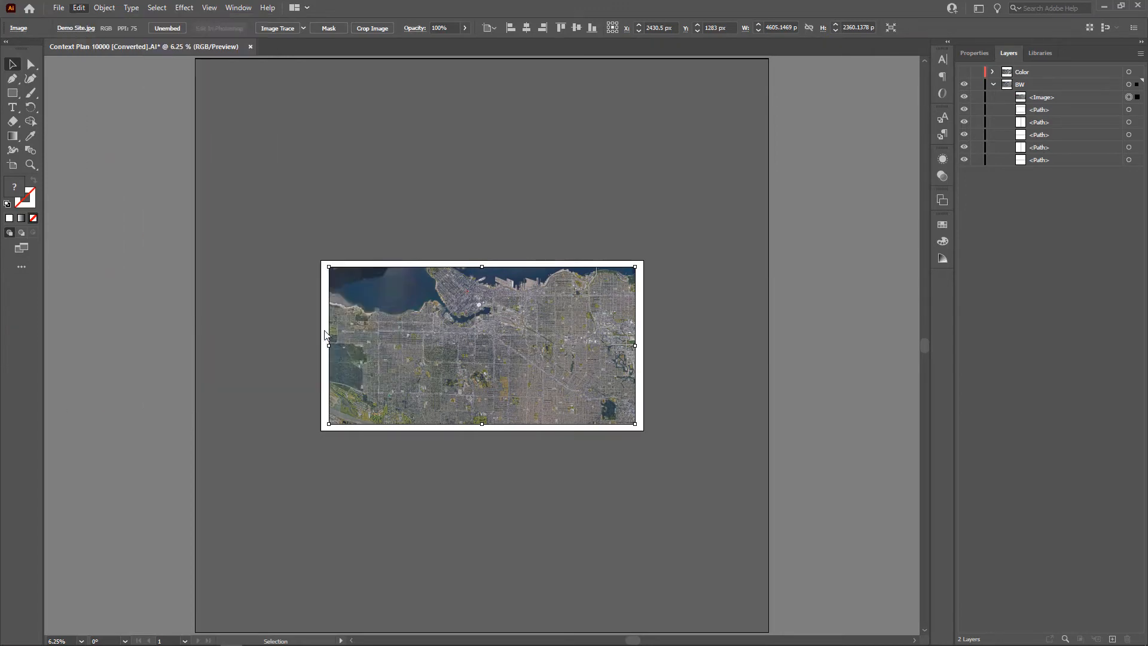
key(ctrl+=)
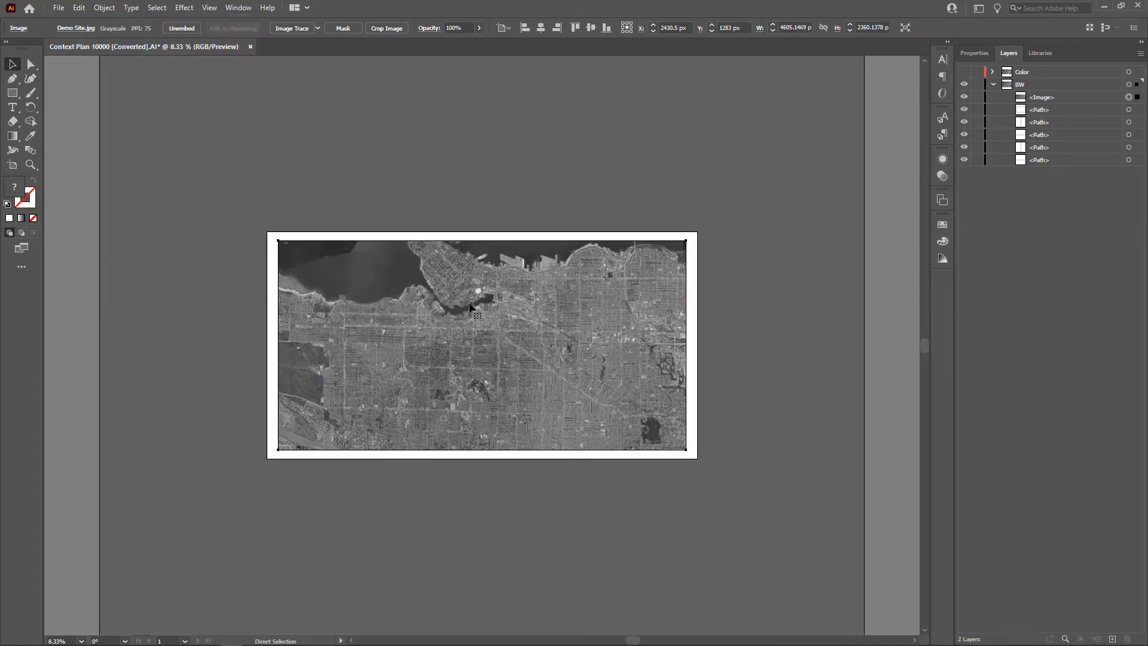
- Compare the color and grayscale aerials by showing and hiding the Color layer, and make the BW layer active
click(993, 85)
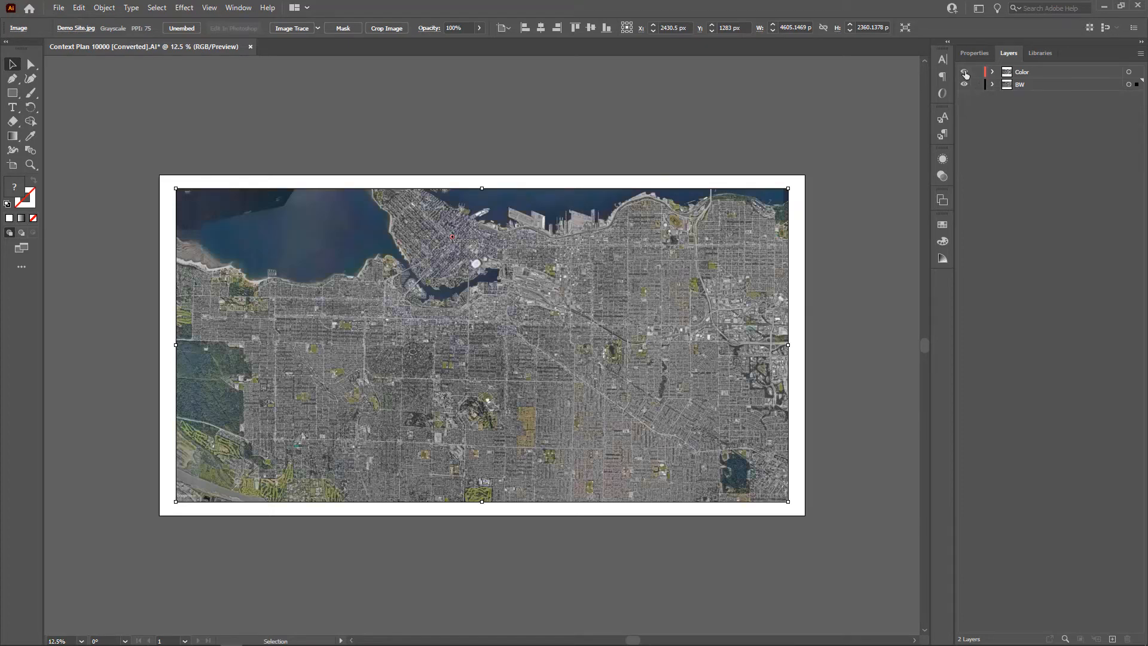
click(965, 71)
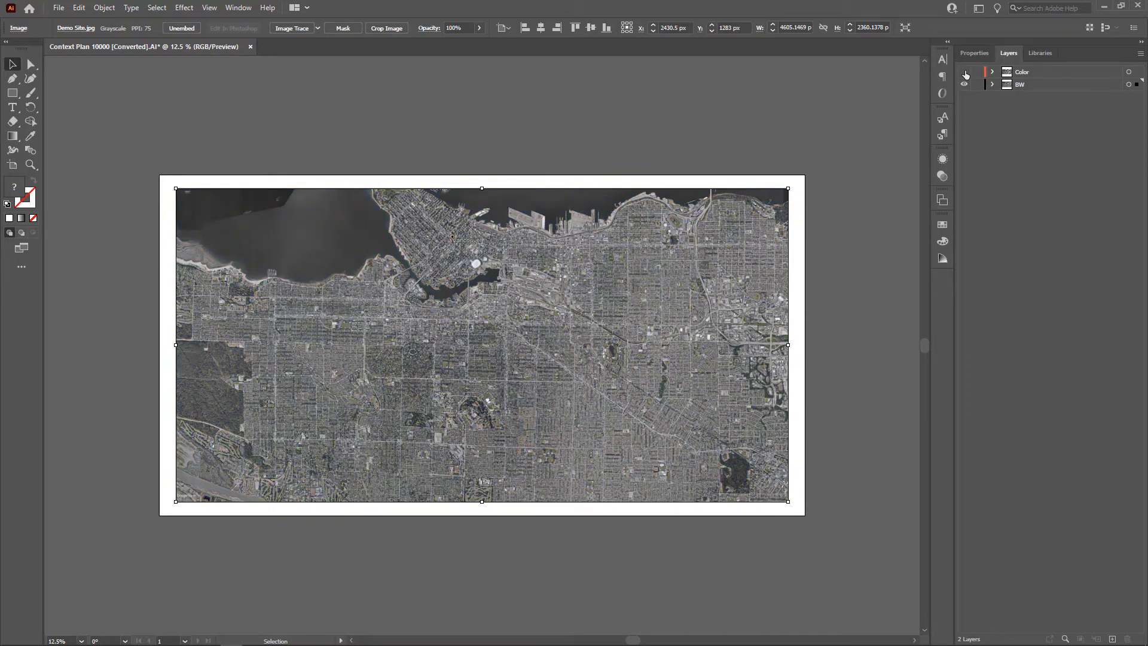
click(1024, 85)
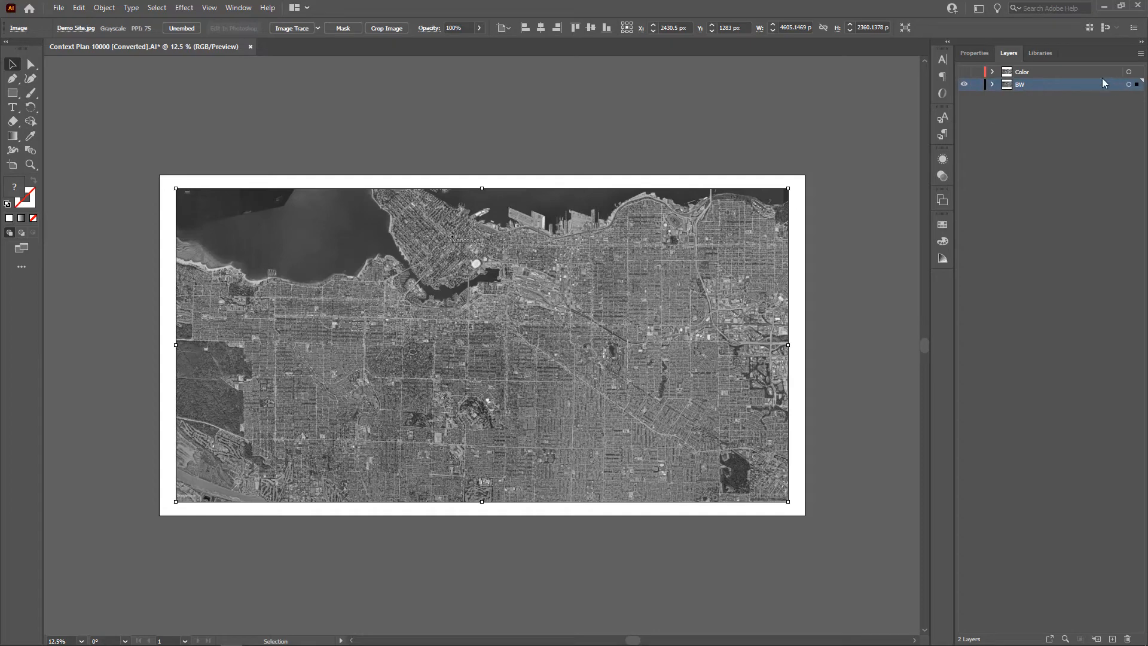
- Set the grayscale aerial's opacity to 65% and turn the Color layer's visibility back on
click(453, 28)
text(65)
key(Tab)
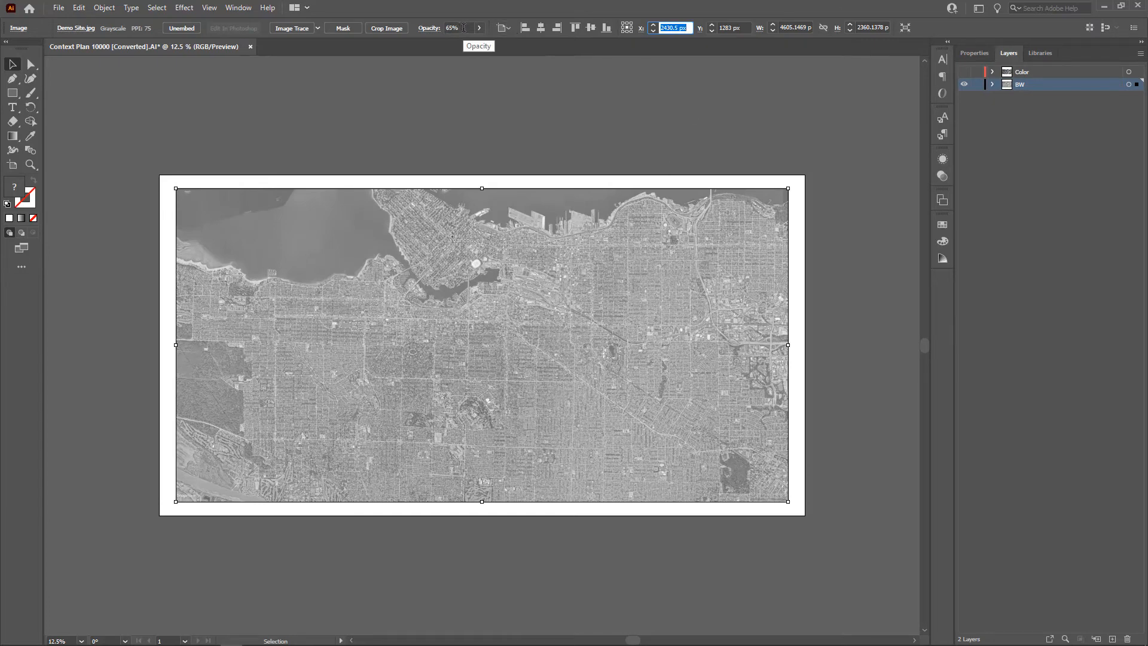
click(965, 72)
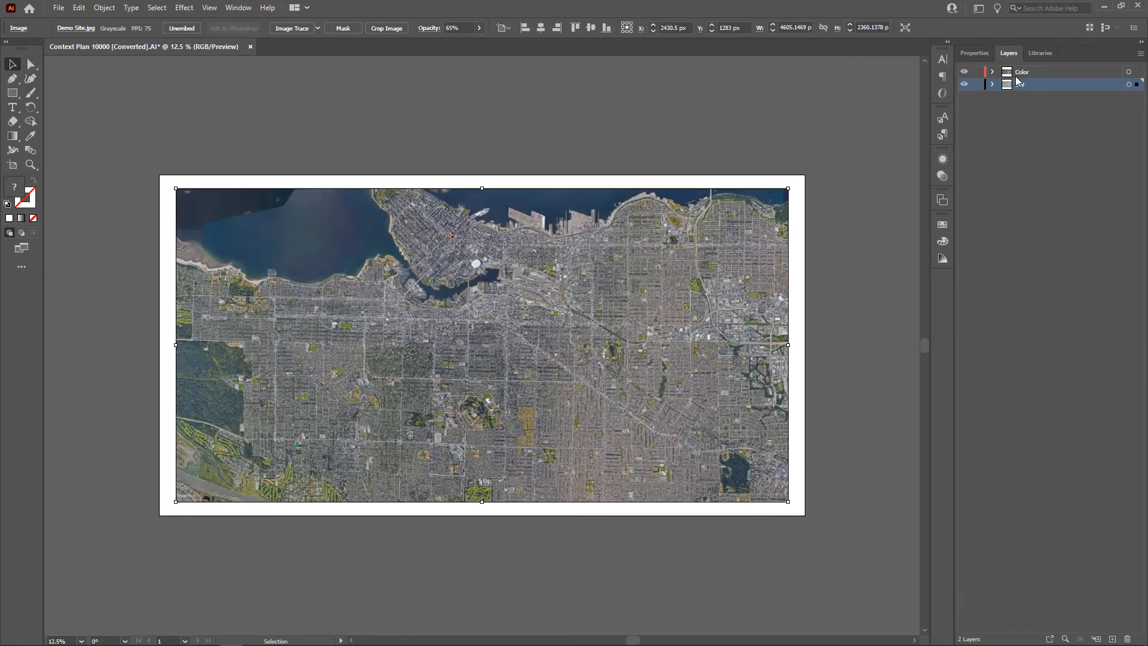
- Create a new layer named Box above the Color layer
click(1053, 72)
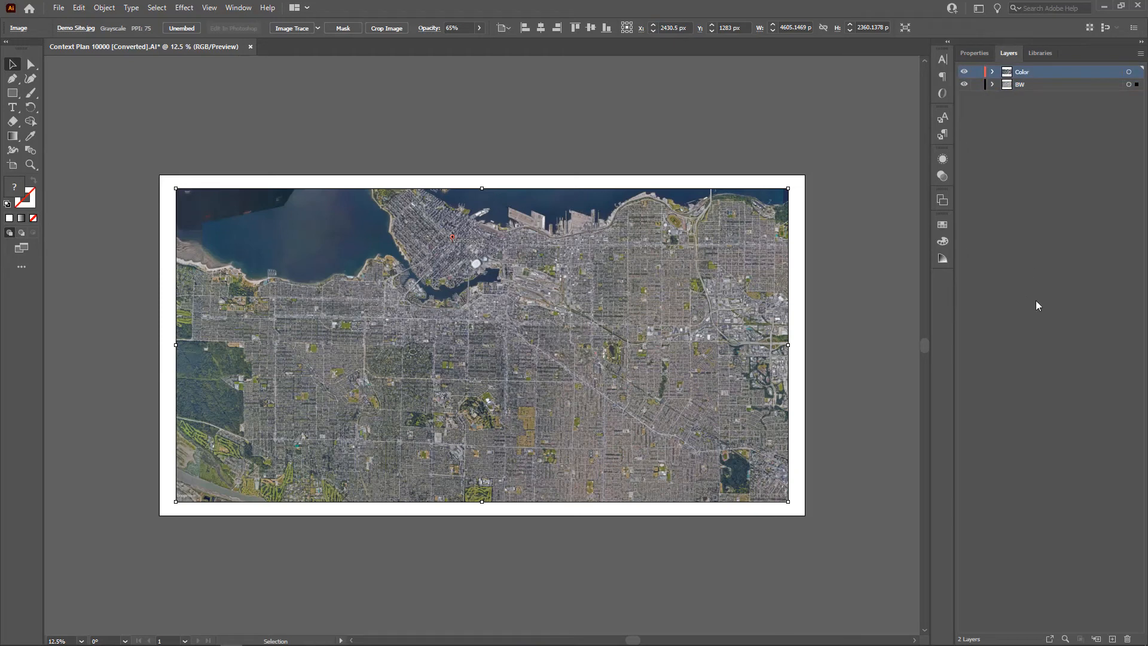
click(1112, 639)
double_click(1027, 72)
text(Box)
key(Return)
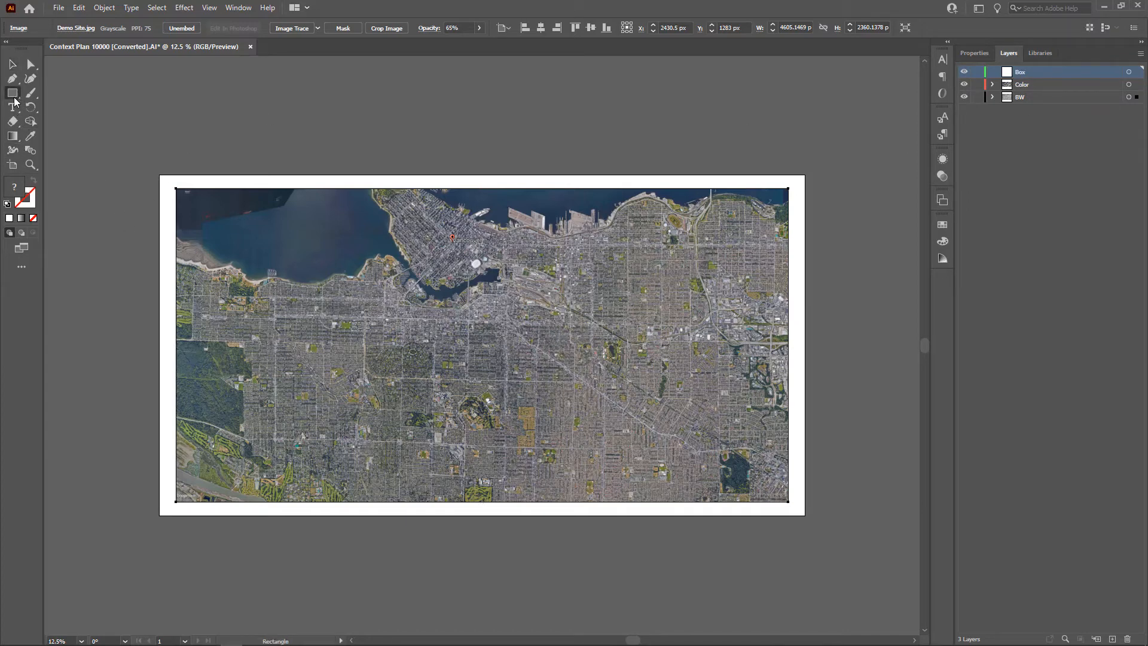
- Draw a square about 178 px wide over the site just east of the large park and shift it slightly up and left
key(ctrl+equal)
key(ctrl+equal)
key(ctrl+equal)
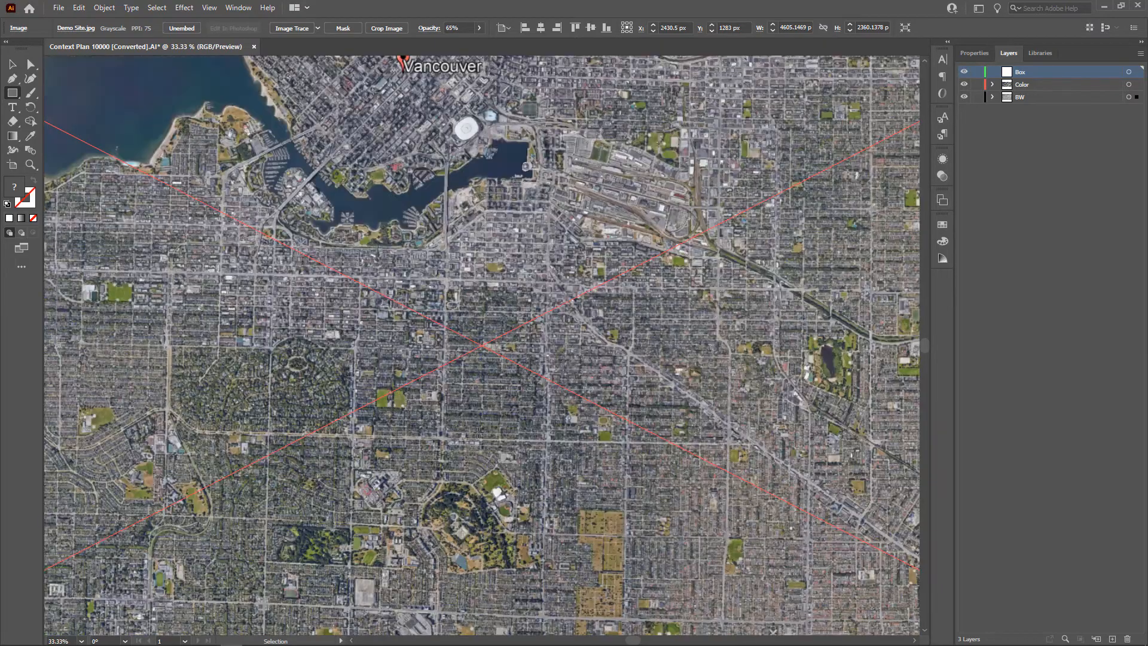
drag(549, 524, 565, 352)
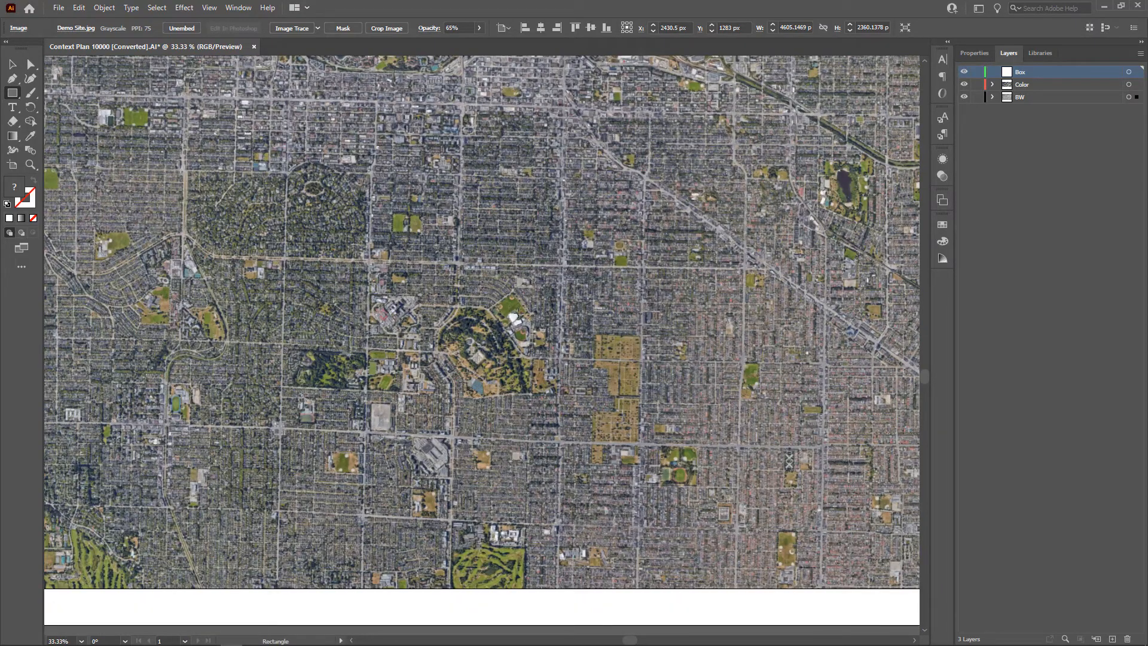
drag(518, 313, 582, 376)
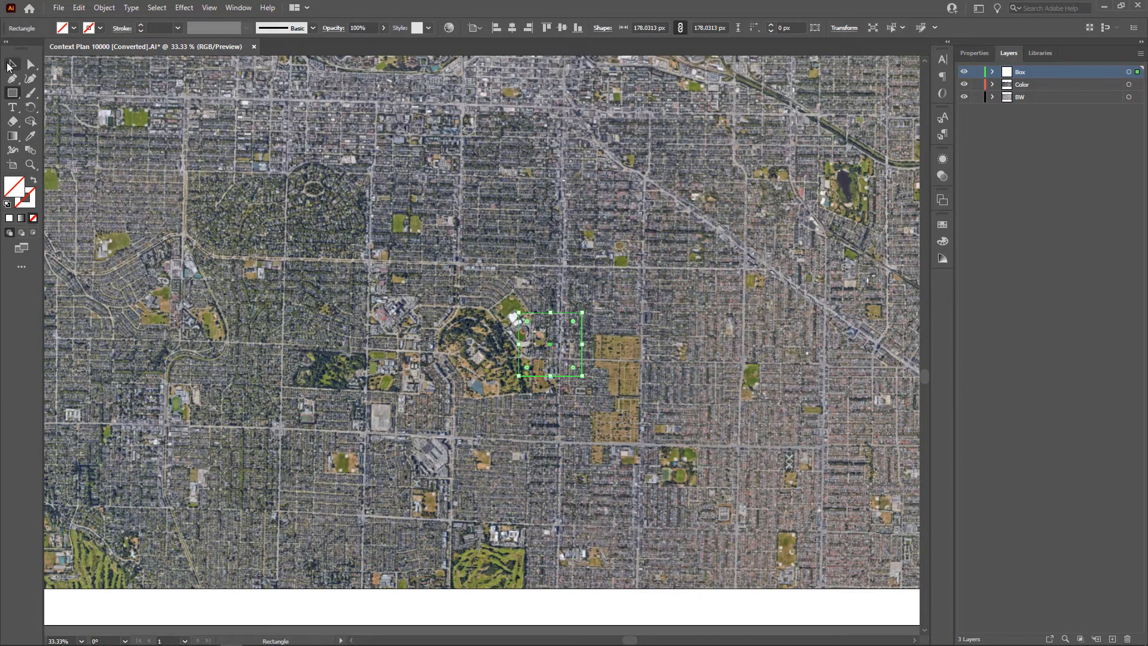
click(9, 65)
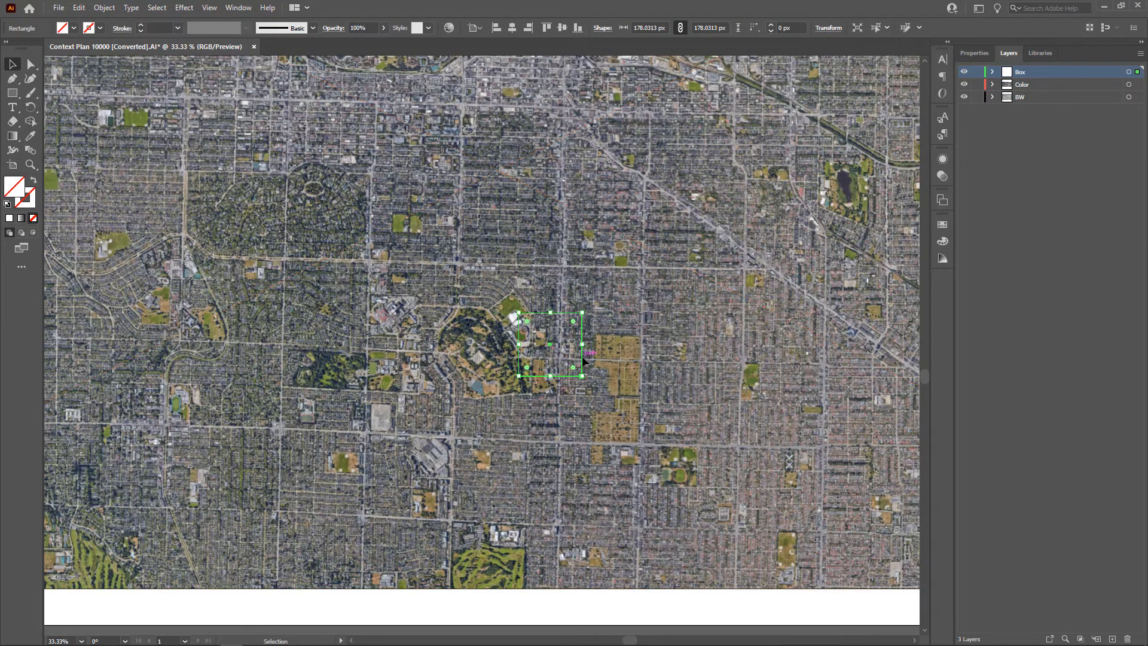
drag(584, 362, 575, 354)
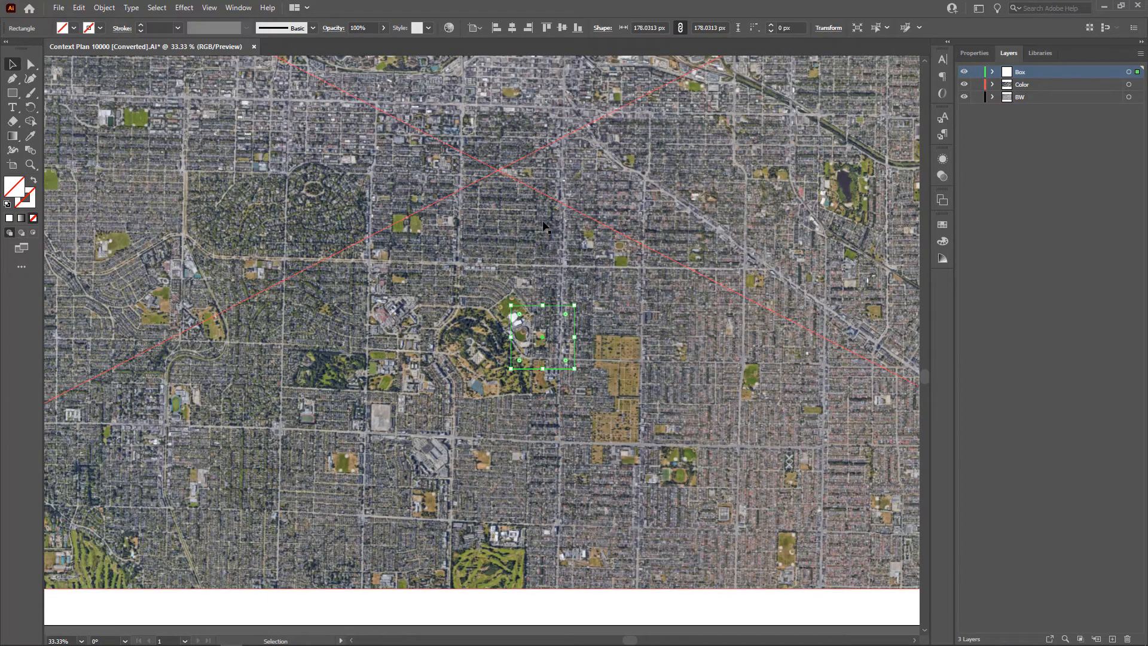
- Give the site square a white stroke
click(27, 209)
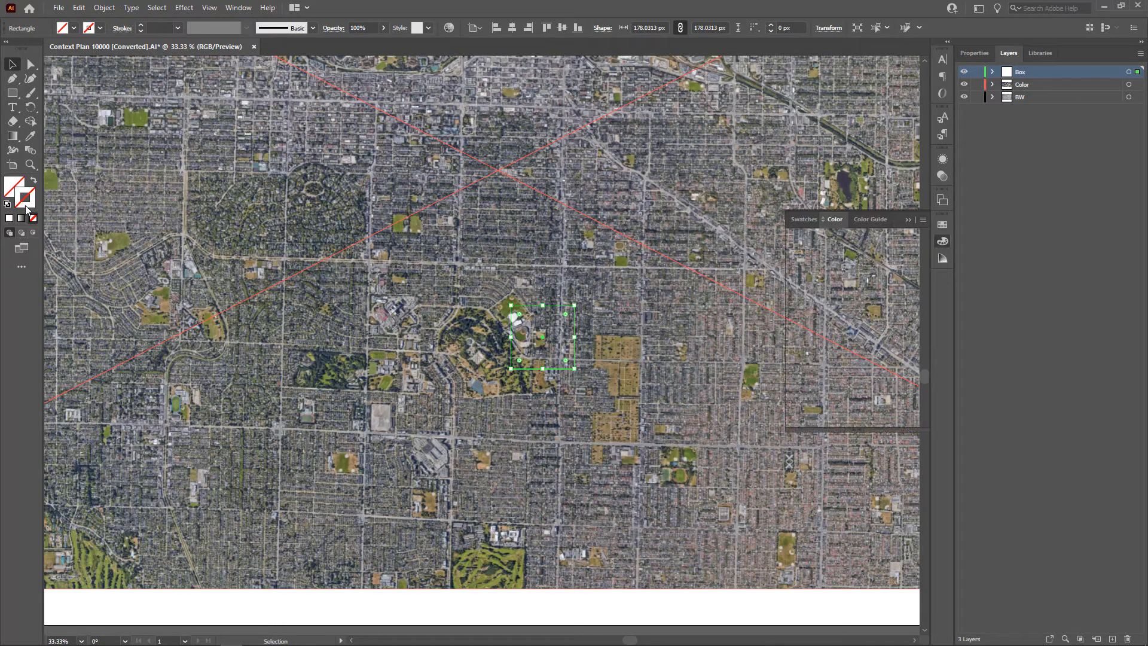
click(809, 239)
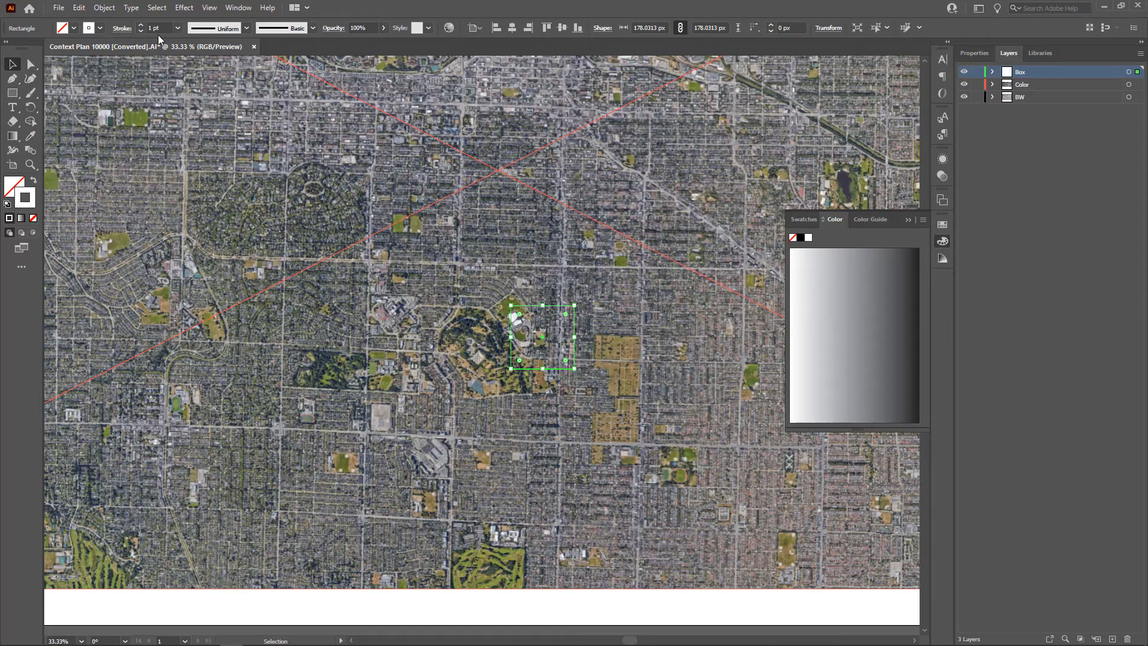
click(555, 308)
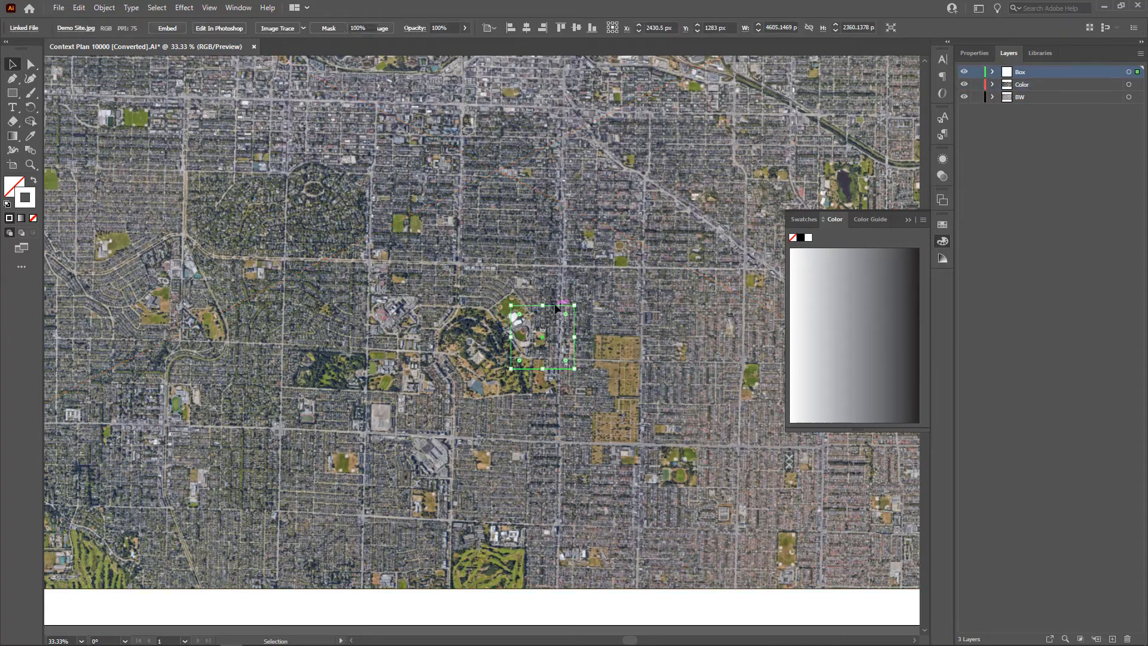
click(556, 308)
click(908, 219)
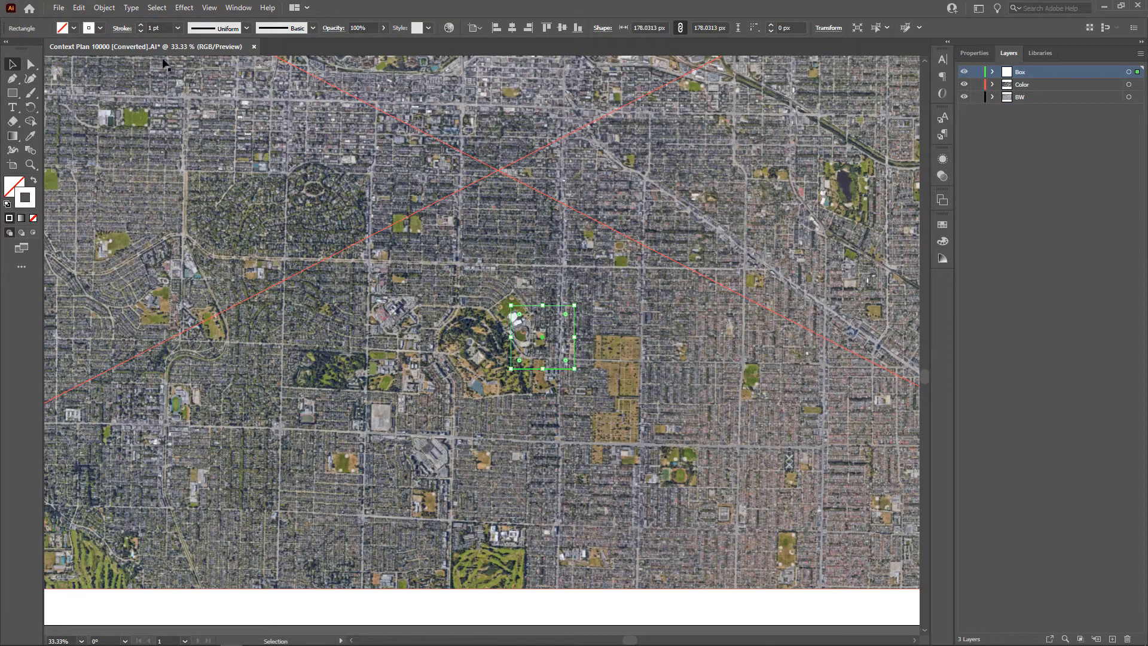
- Duplicate the white square in place and expand the Box layer to list both rectangles
click(79, 8)
click(98, 65)
click(79, 8)
click(134, 118)
click(993, 72)
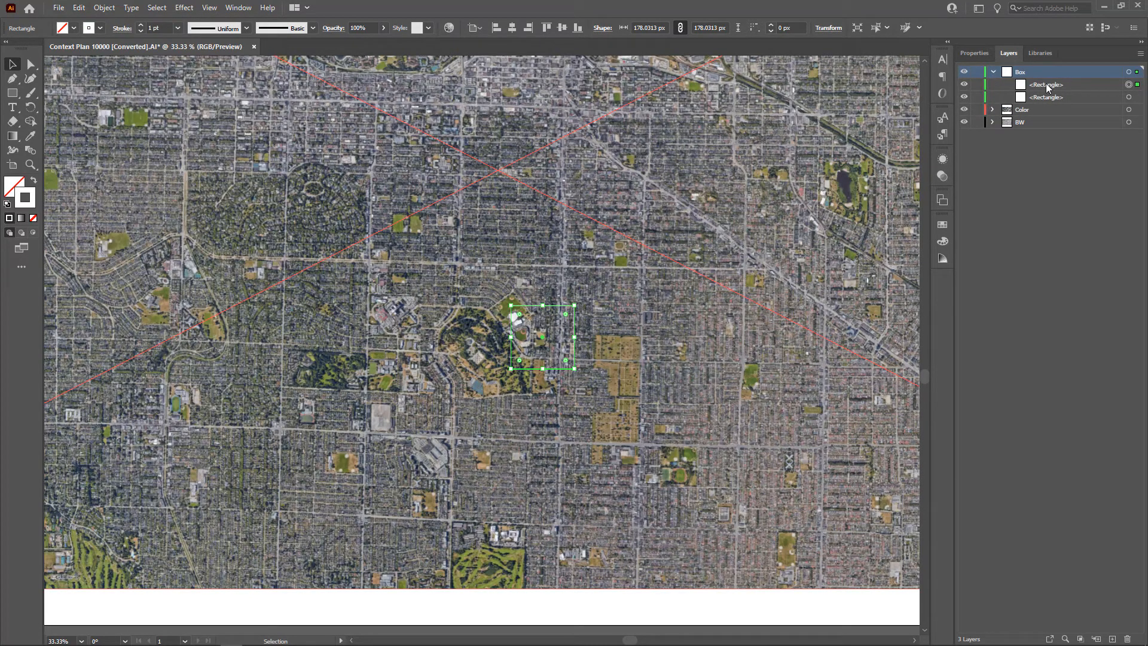
click(1053, 162)
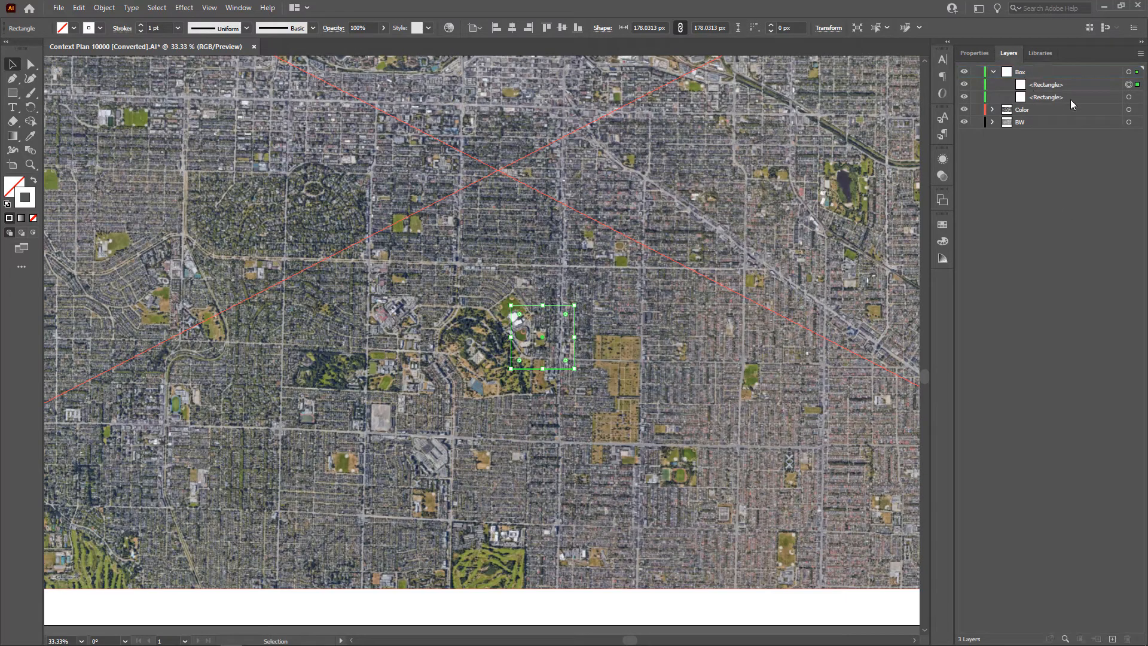
- Hide the upper rectangle and use the lower one as a clipping mask on the color aerial
click(964, 84)
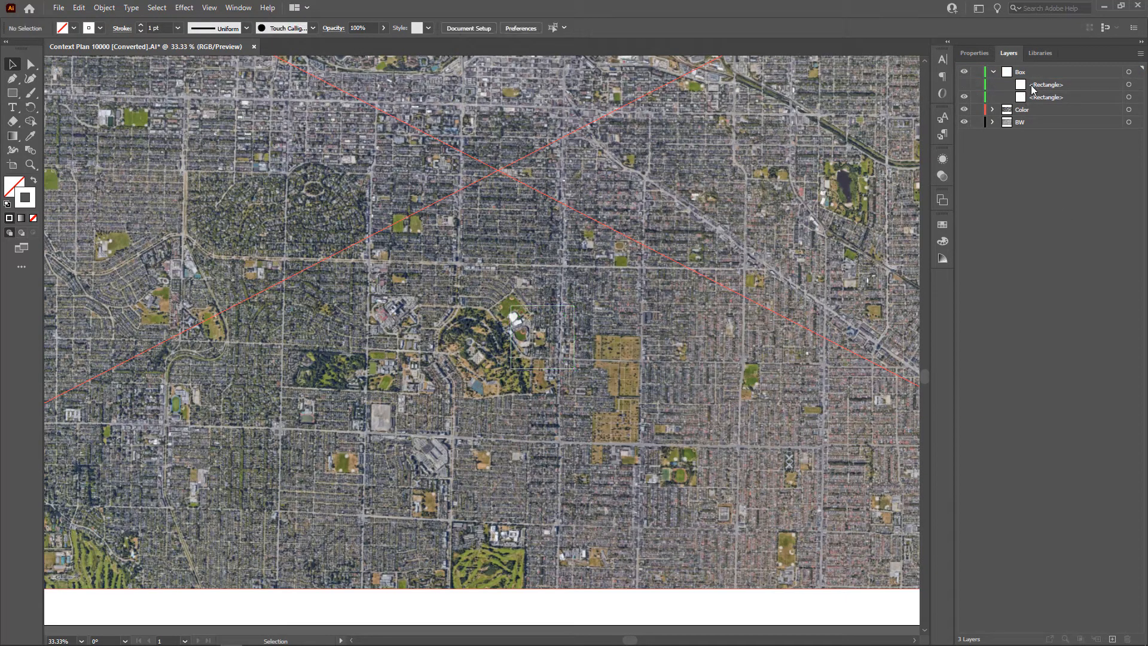
click(1054, 99)
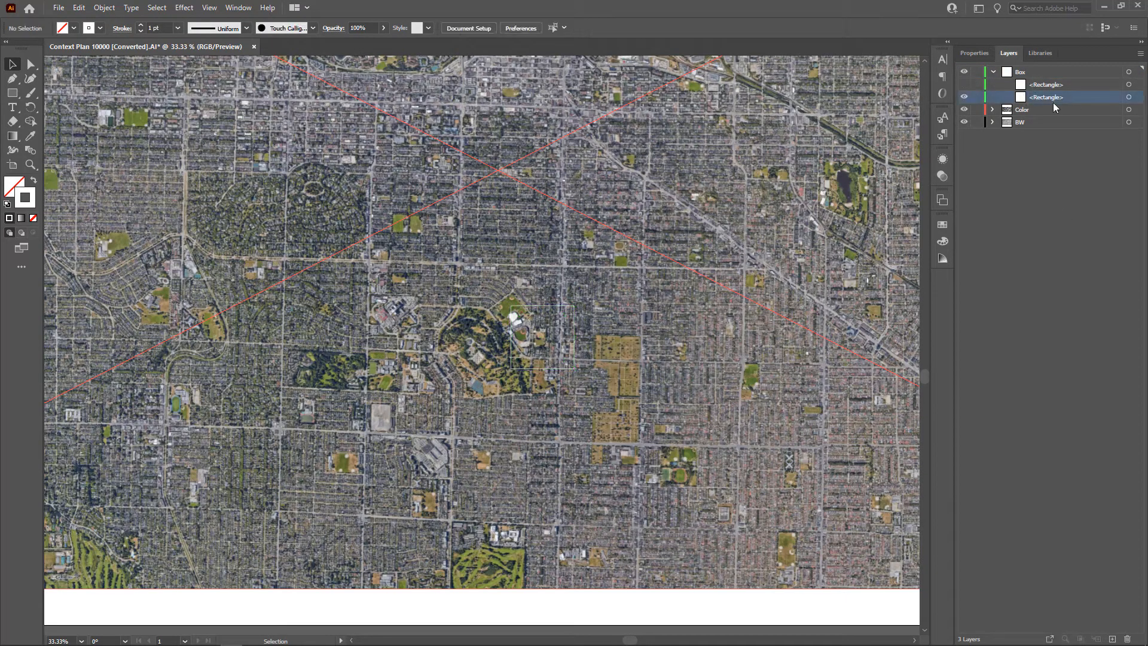
click(1128, 97)
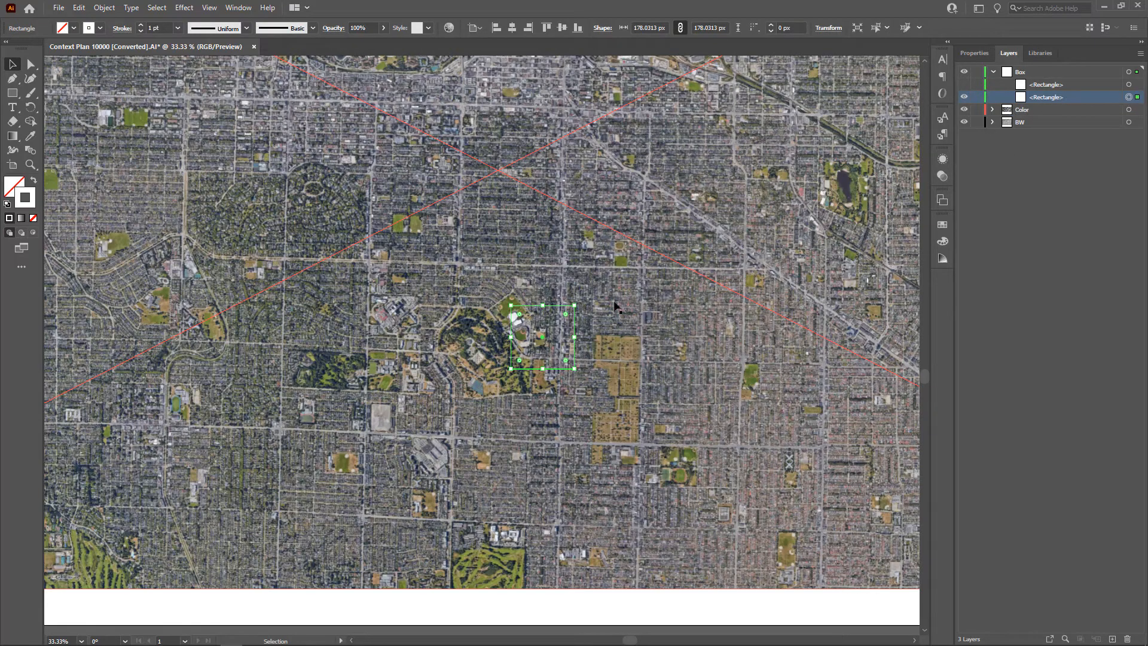
key(ctrl+minus)
key(ctrl+minus)
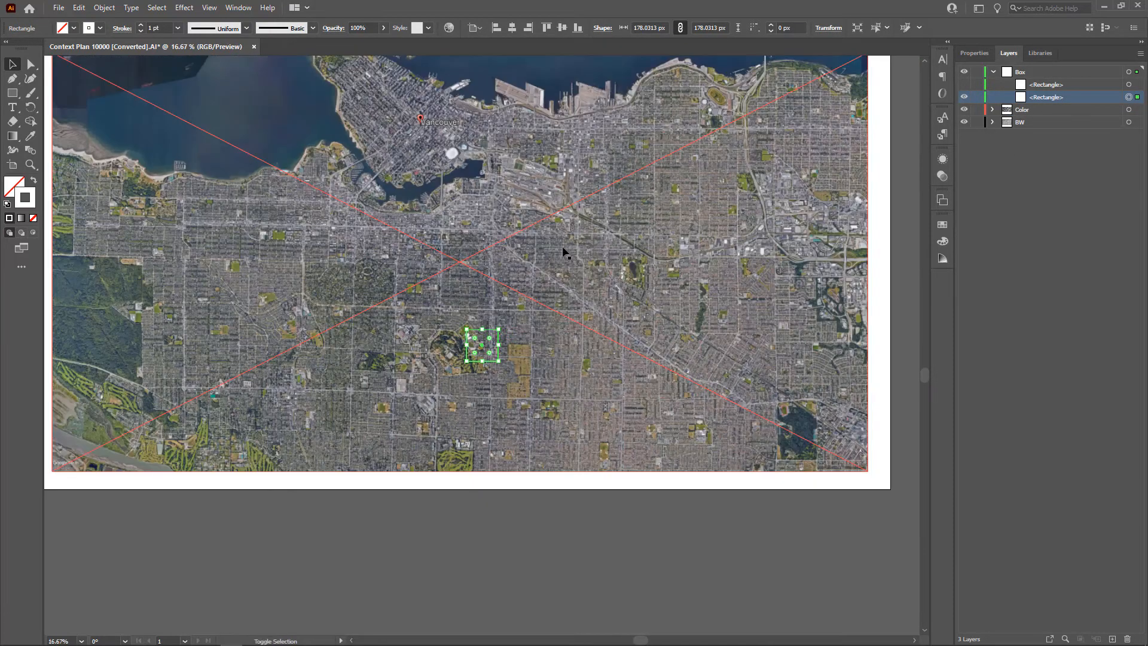
shift+click(570, 241)
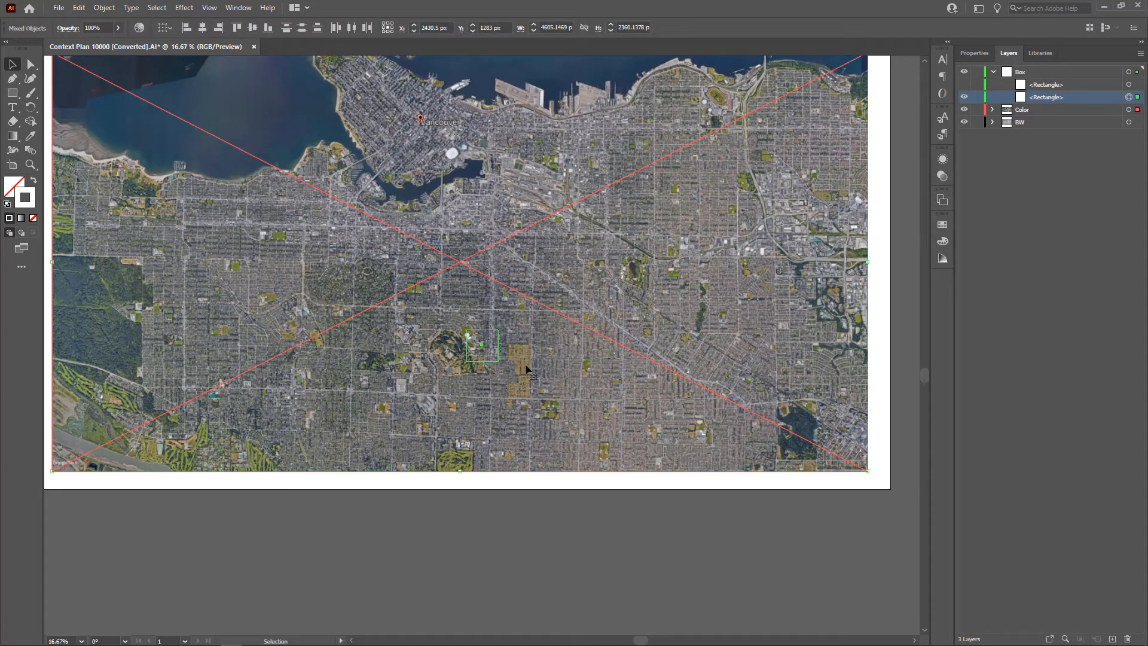
right_click(500, 345)
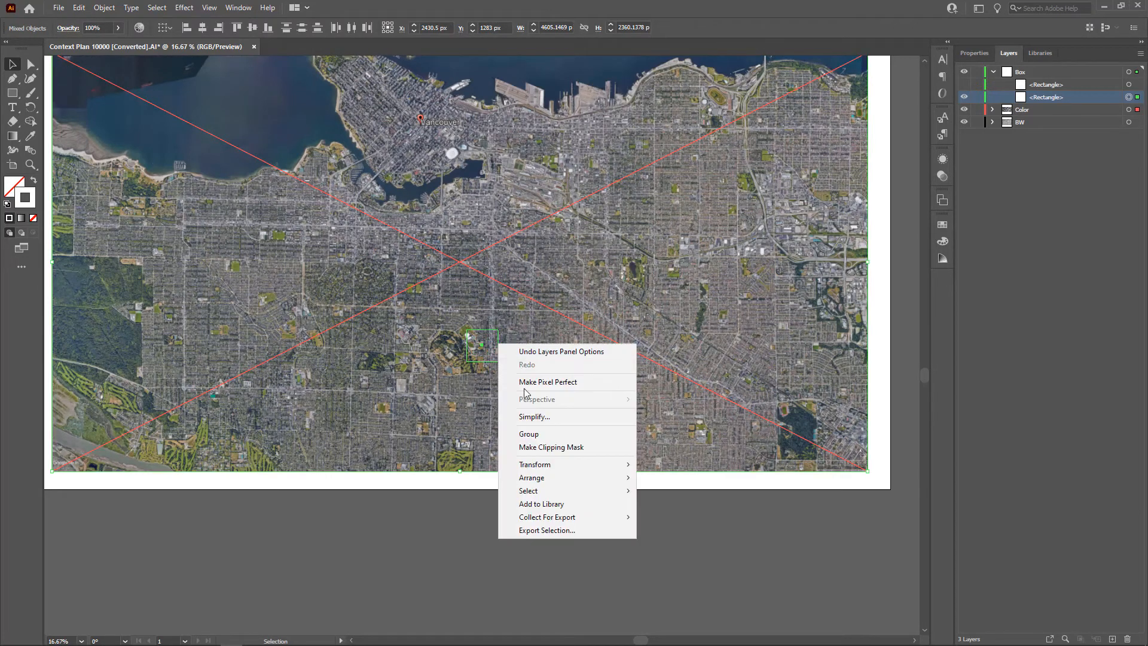
click(551, 447)
click(512, 539)
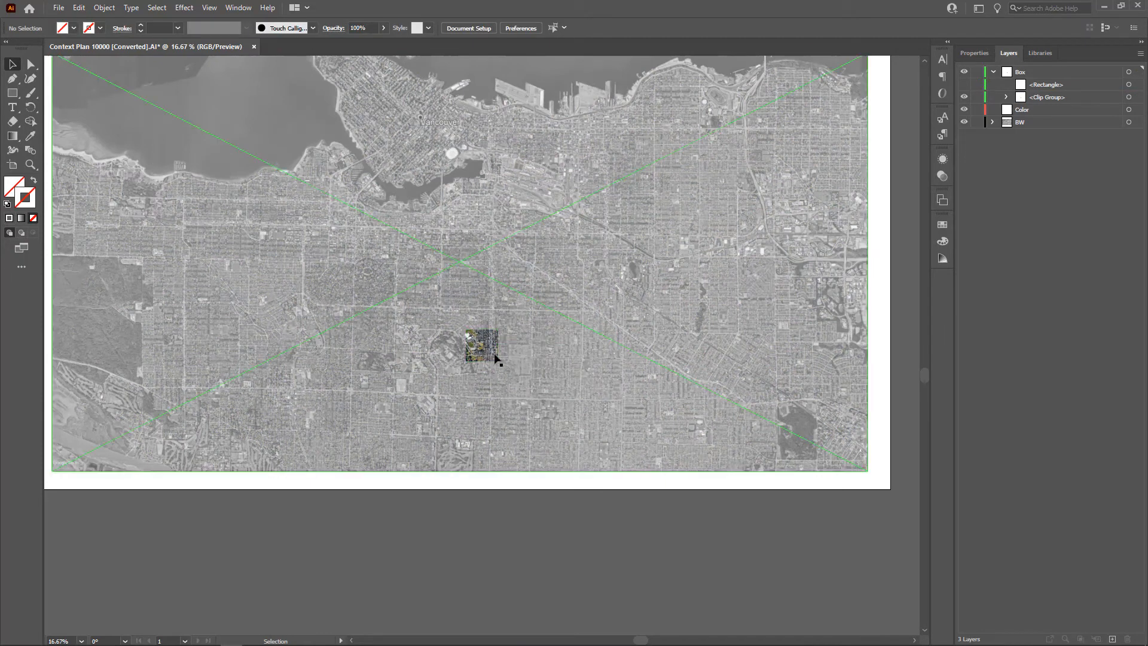
key(ctrl+minus)
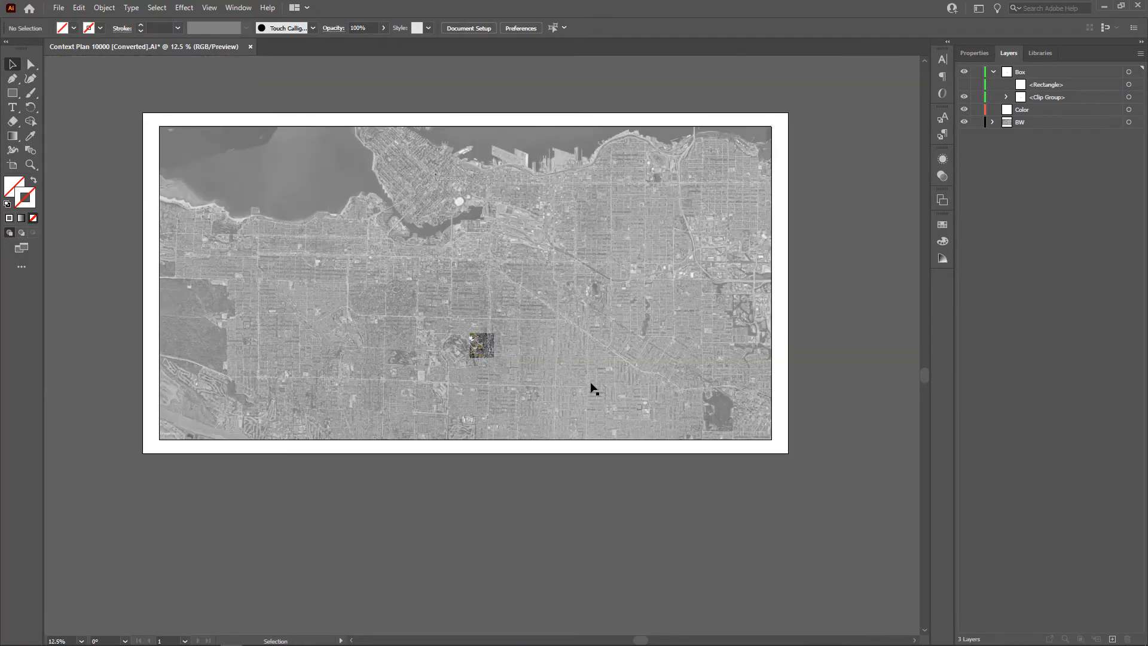
- Show the hidden rectangle again and set its stroke weight to 3 pt
key(ctrl+plus)
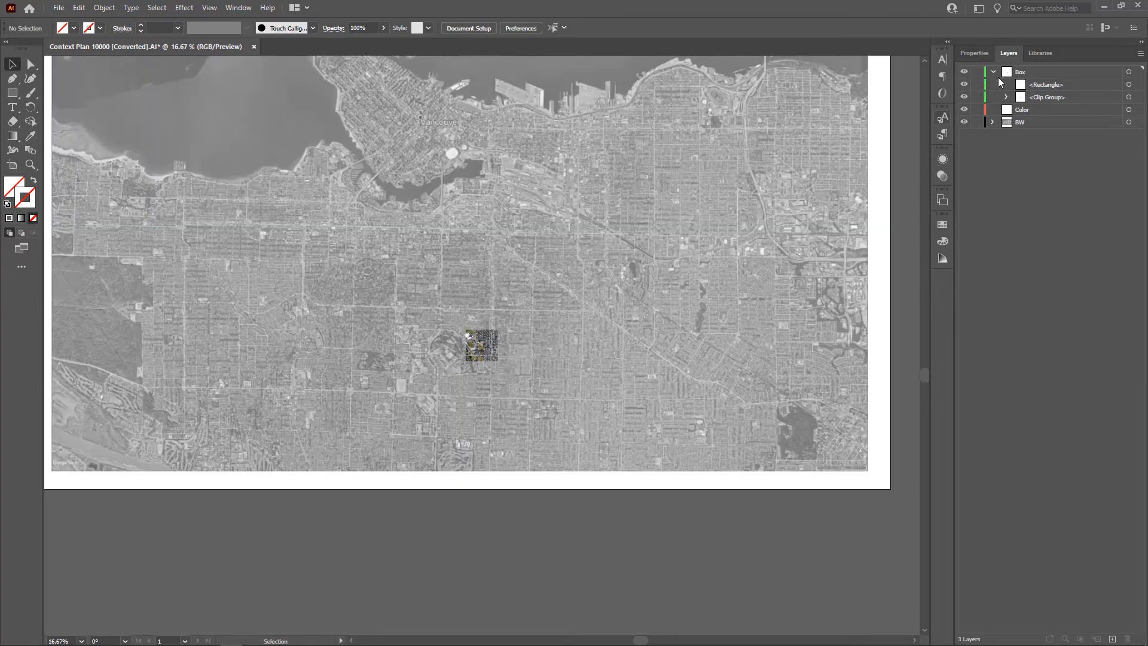
click(1130, 84)
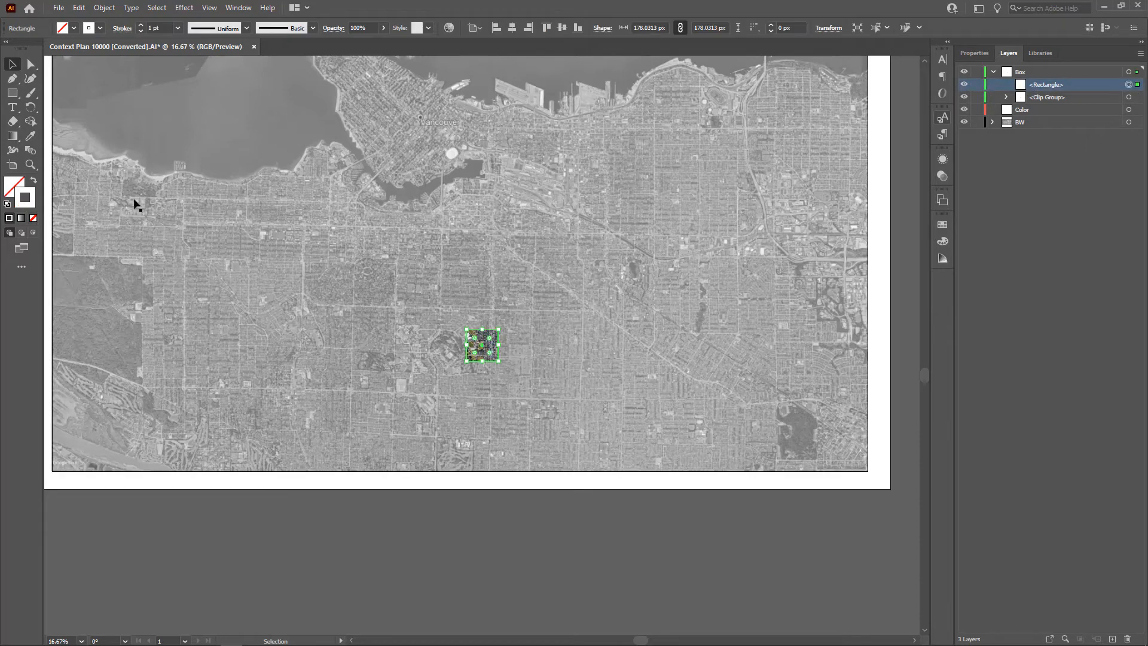
click(178, 28)
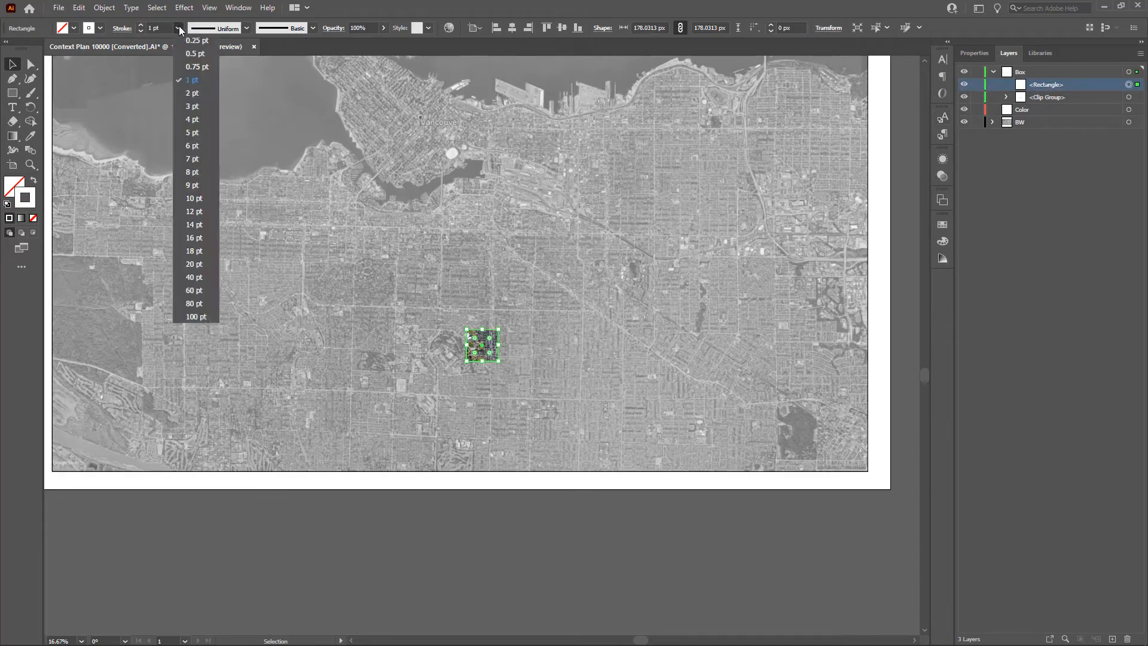
click(187, 106)
click(531, 556)
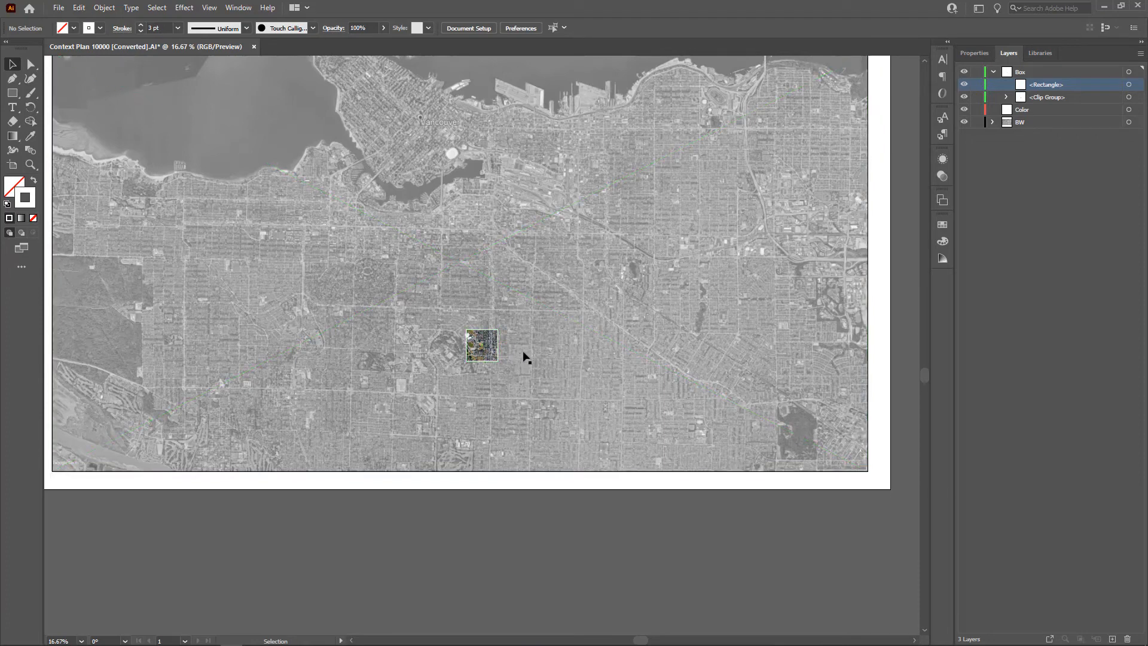
key(ctrl+minus)
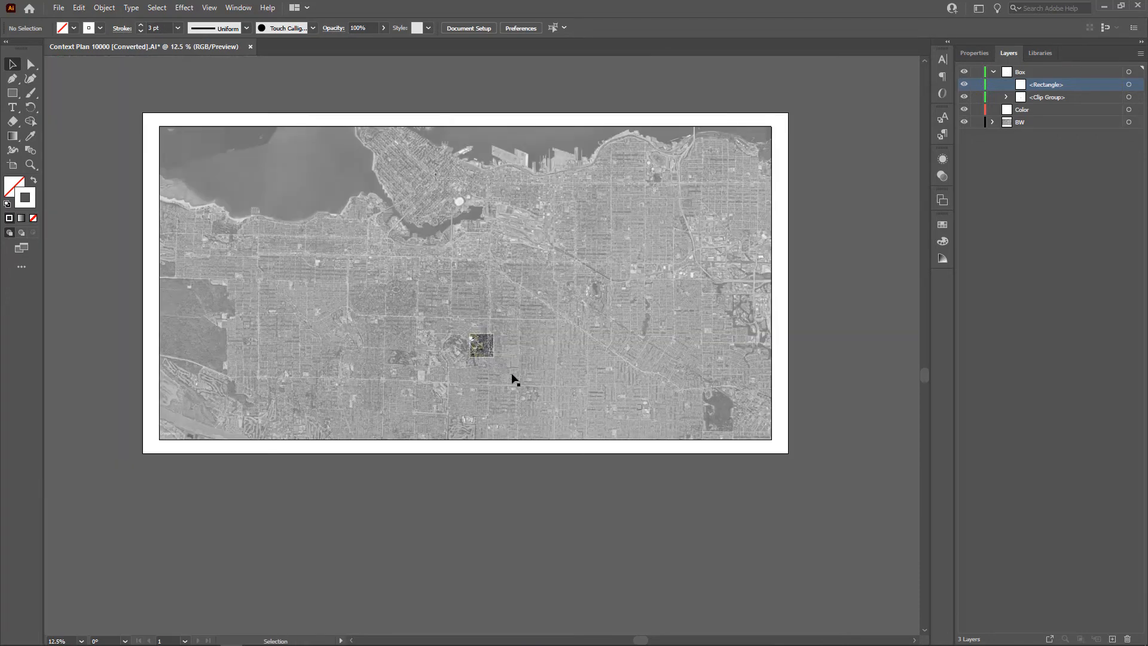
- Thicken the white site outline to a 5 pt stroke
click(482, 348)
click(177, 28)
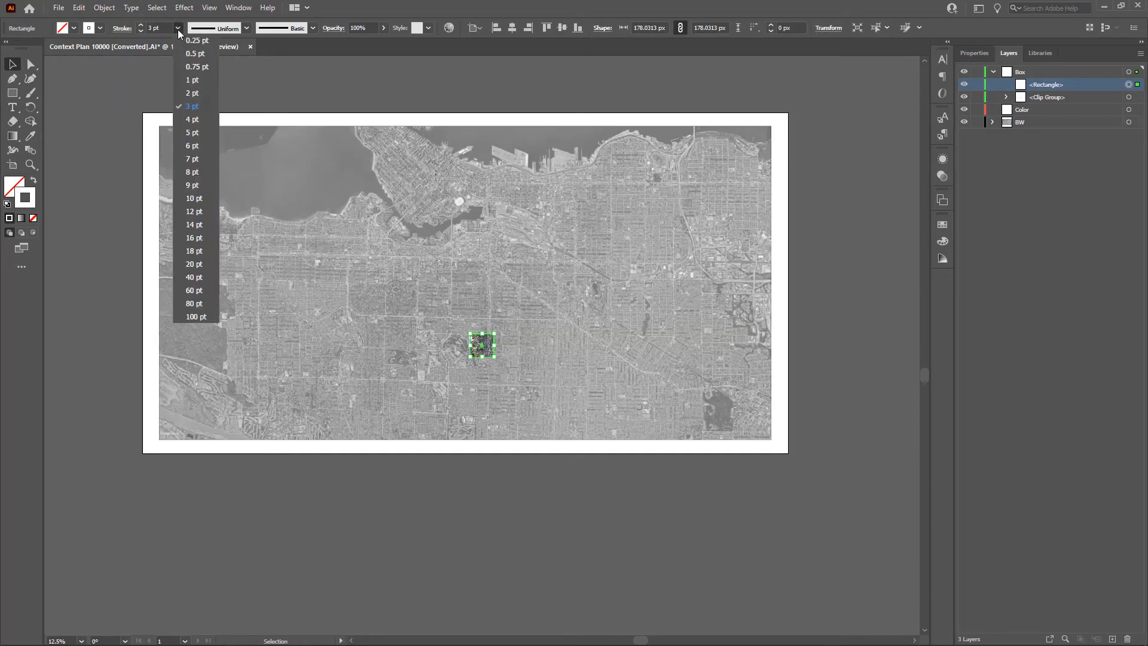
click(192, 132)
click(146, 180)
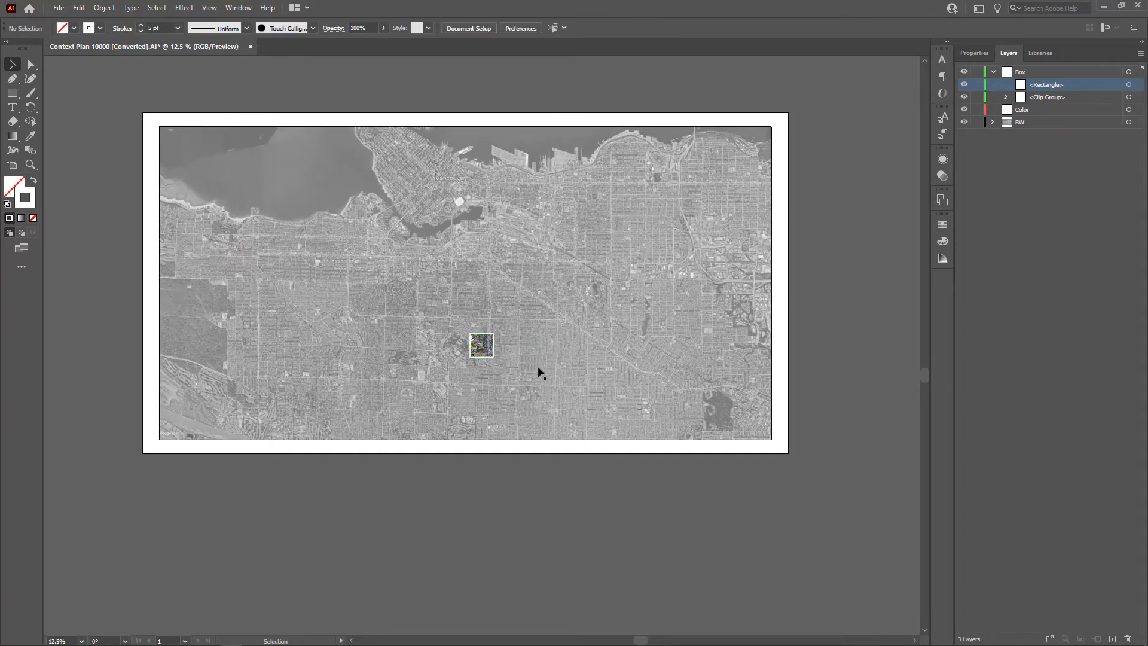
alt+scroll(494, 350, up, 1)
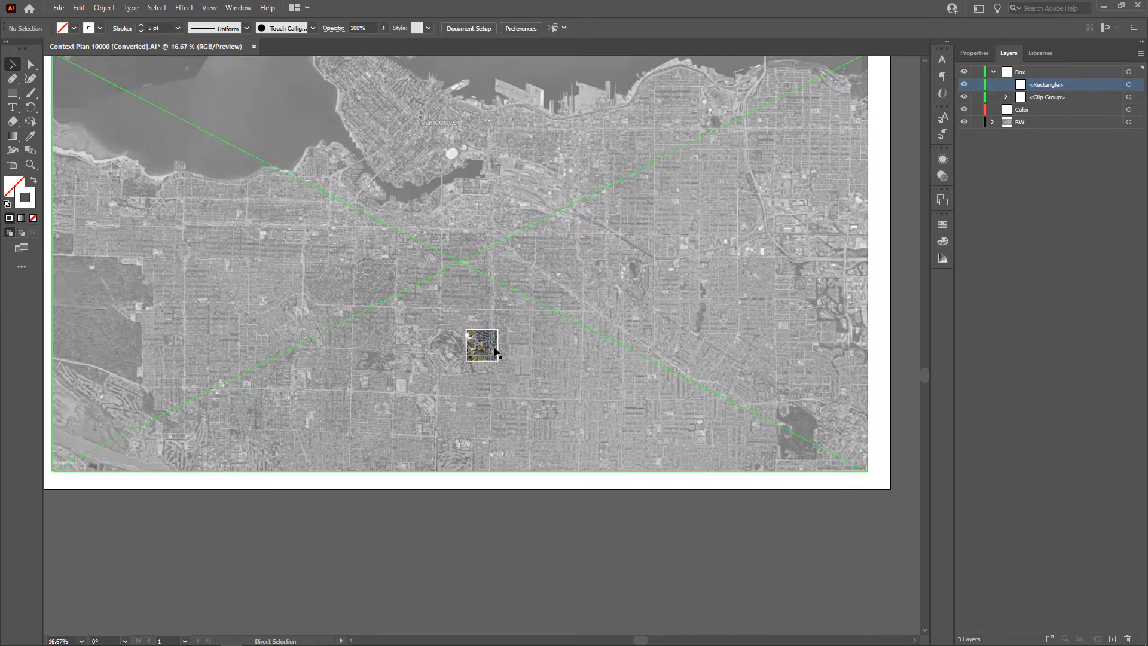
alt+scroll(494, 350, down, 1)
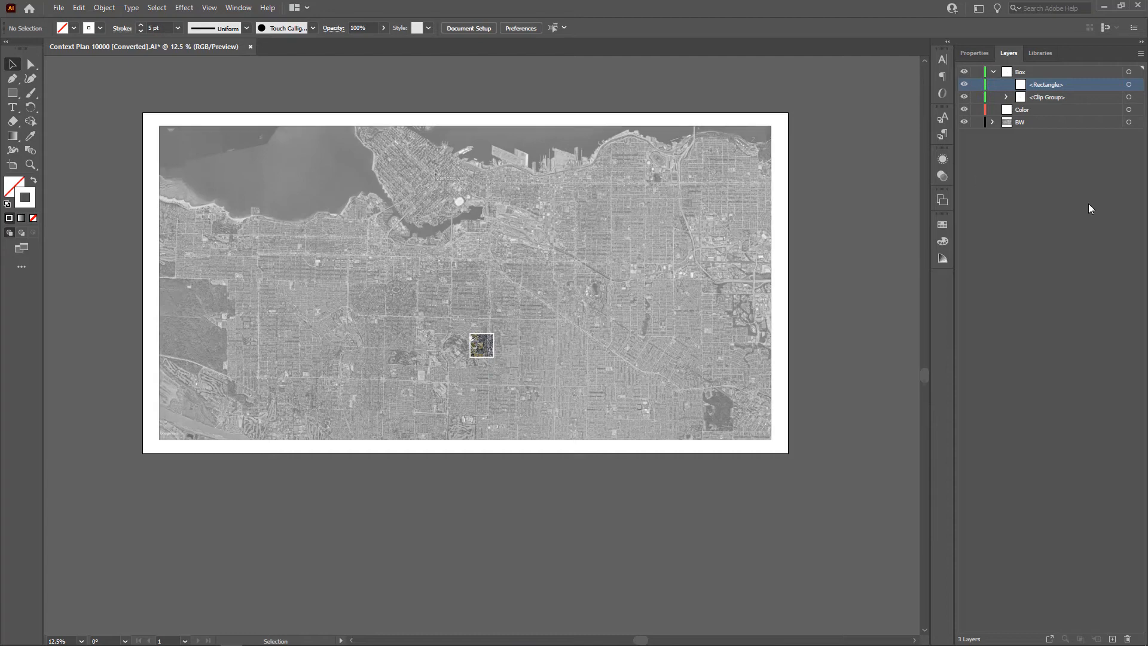
- Collapse the Box layer and add a new top layer named Annotations
click(994, 71)
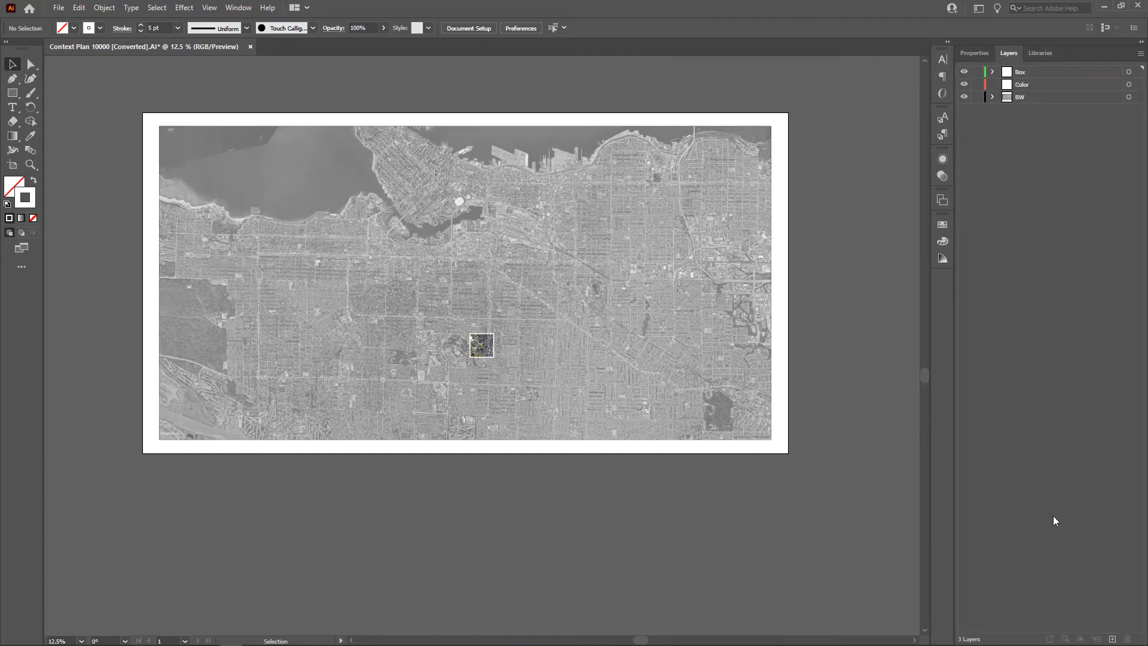
click(1112, 639)
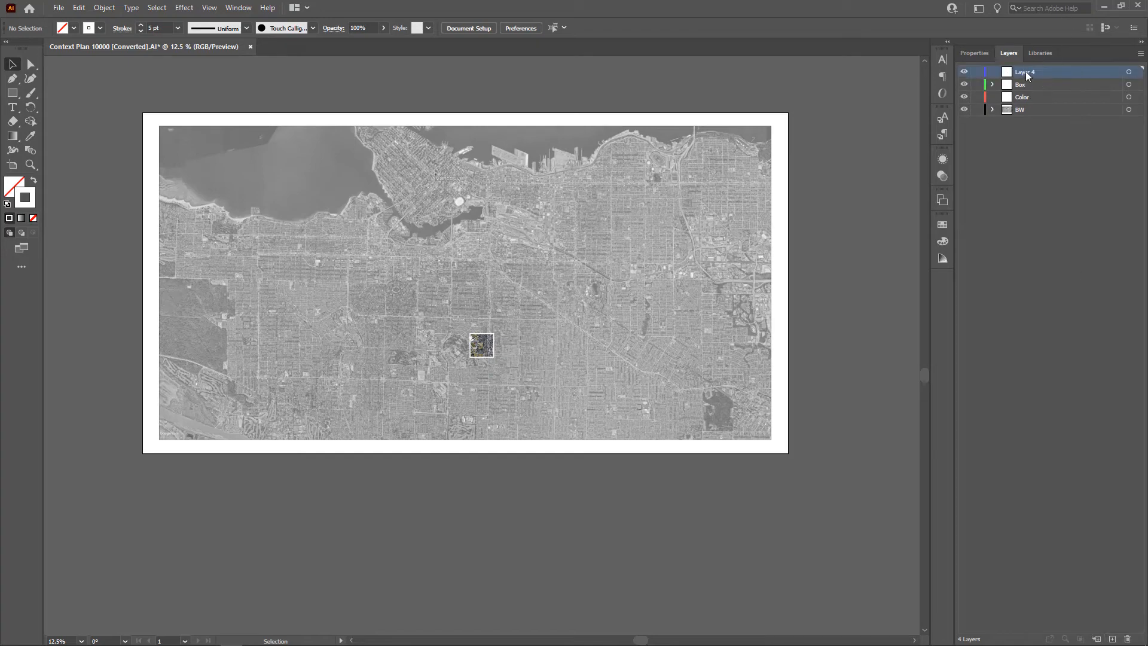
double_click(1026, 72)
text(Ar)
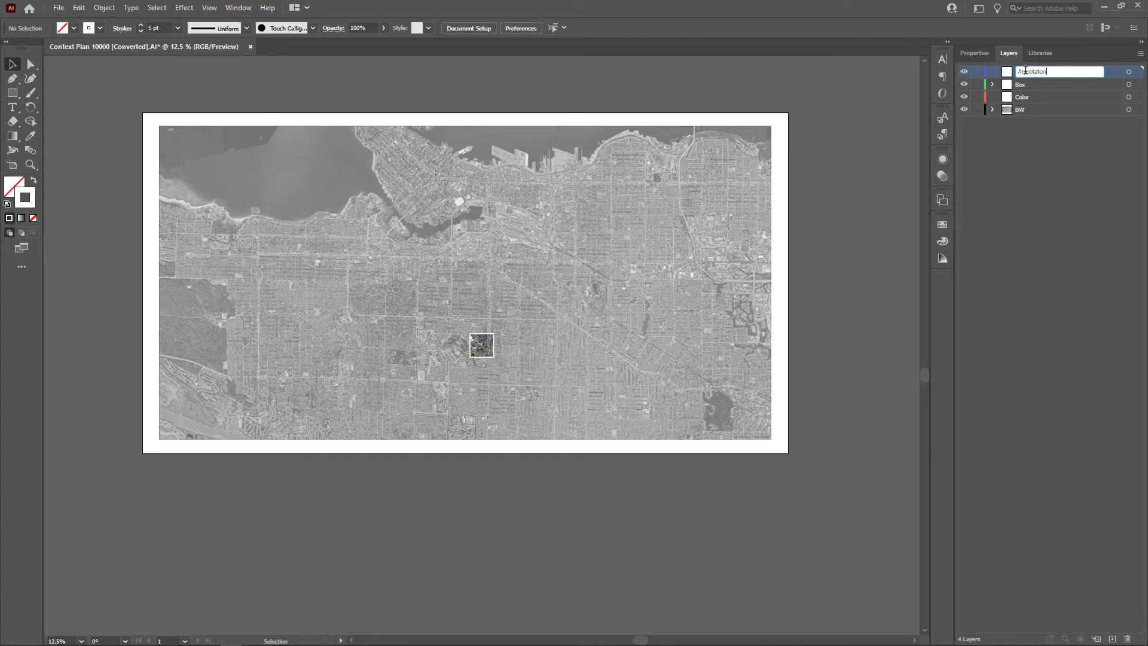
text(notations)
key(Return)
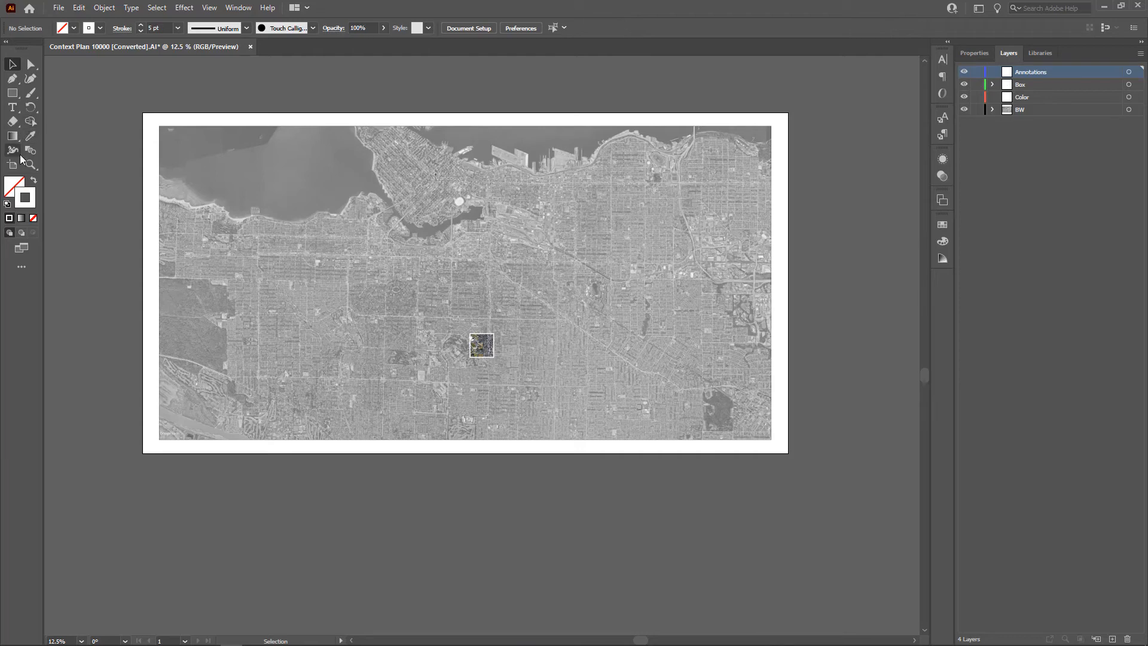
- Create a text frame above the site box on the aerial with the text "Riley Park"
click(210, 247)
key(t)
drag(457, 283, 529, 303)
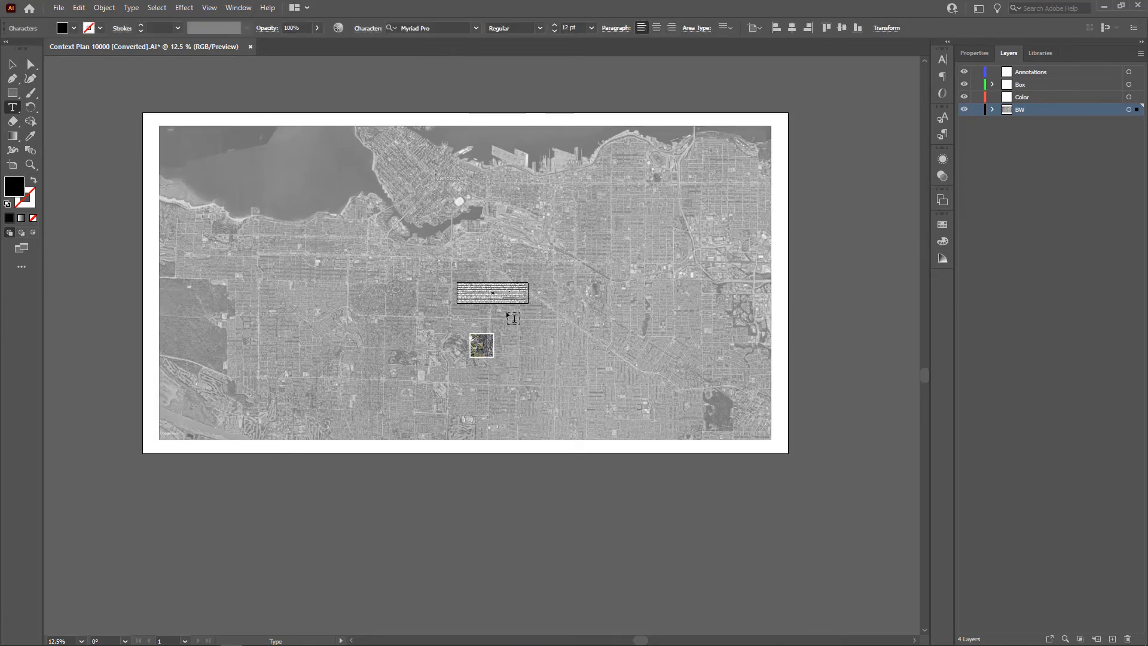
key(BackSpace)
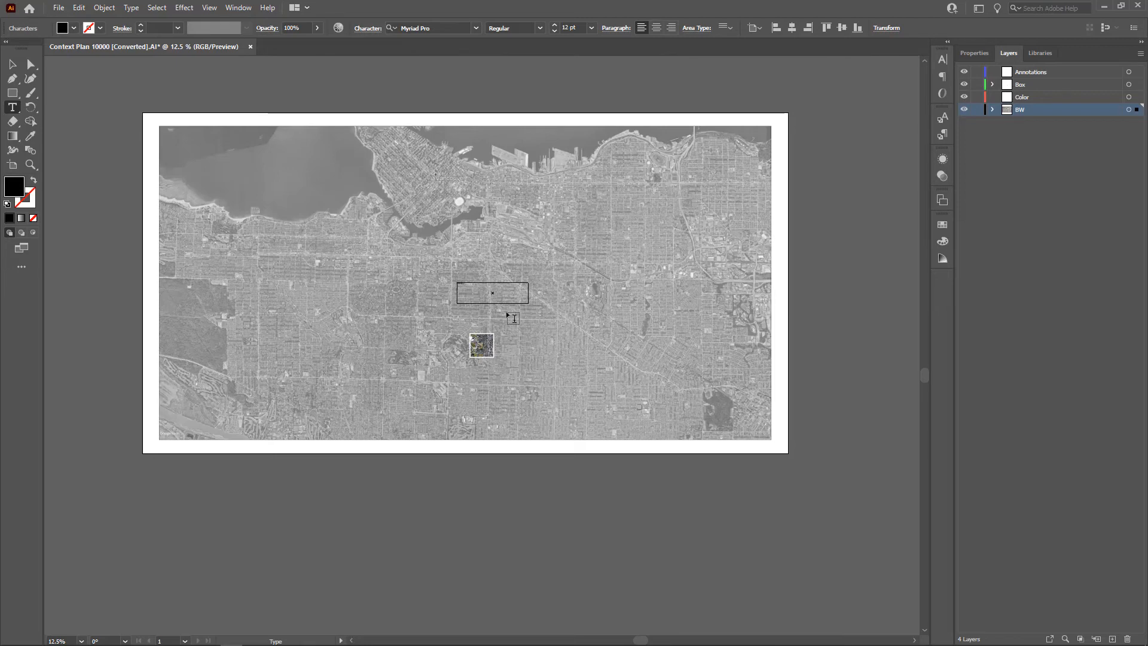
key(Escape)
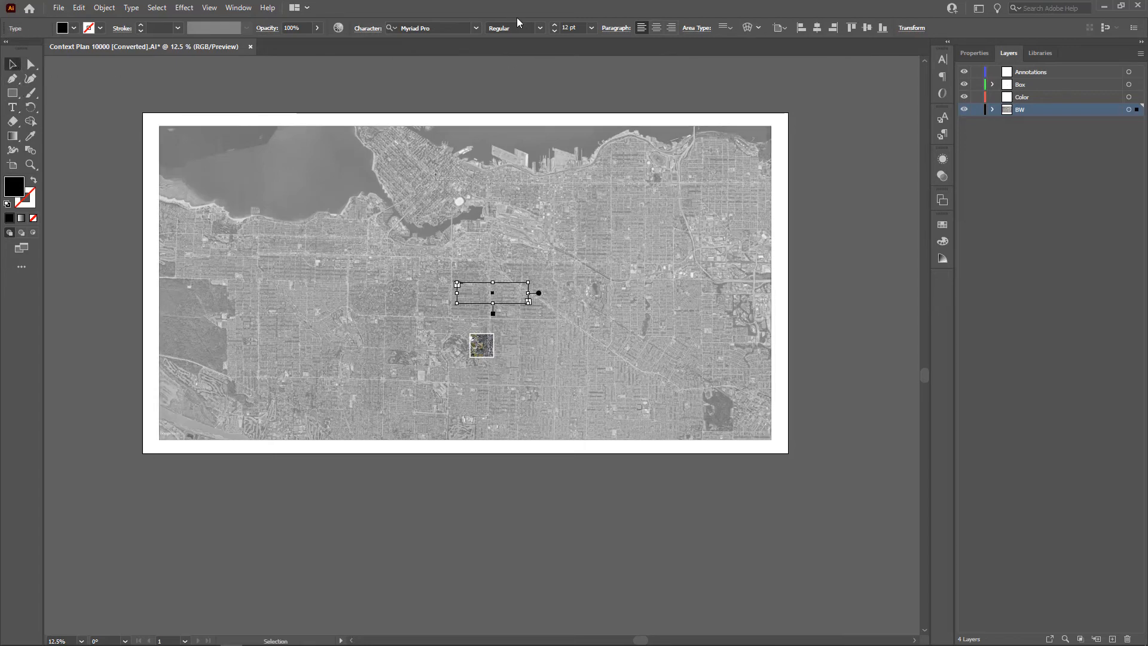
- Set the Riley Park label's font to Futura PT Medium at 72 pt
click(459, 25)
text(Futura)
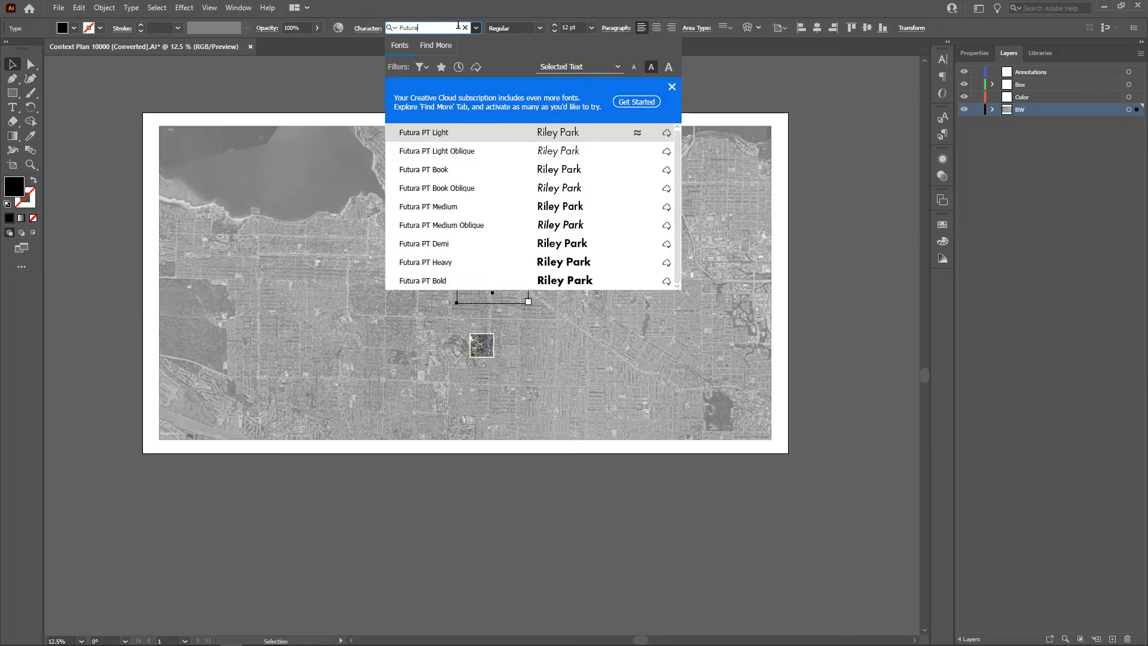
key(Return)
click(542, 28)
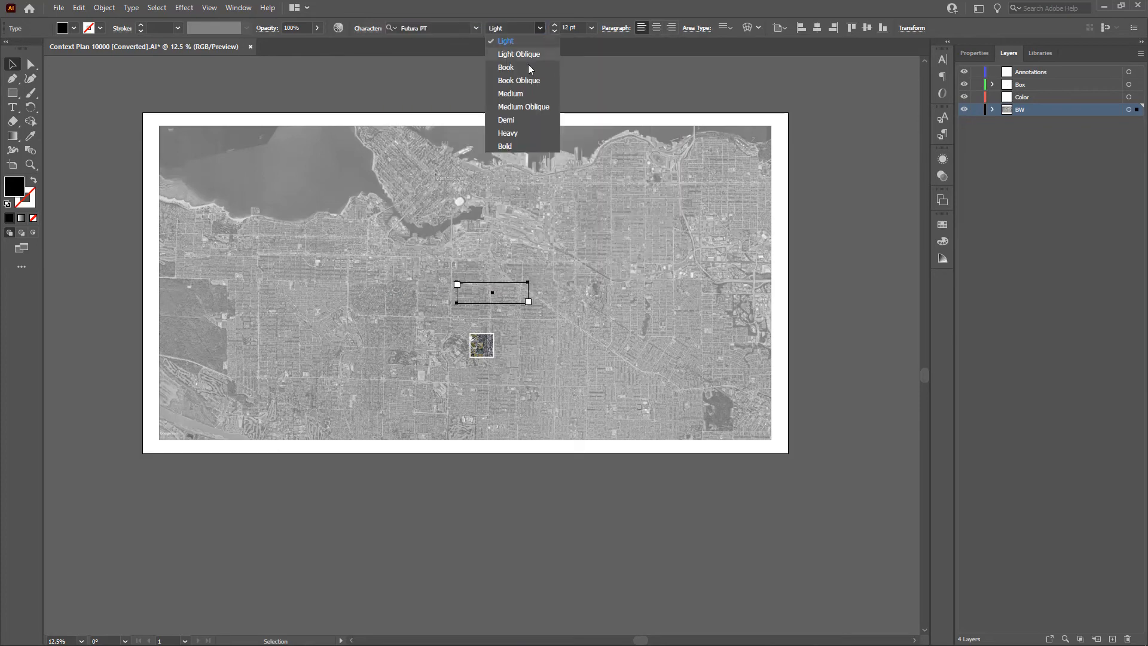
click(519, 94)
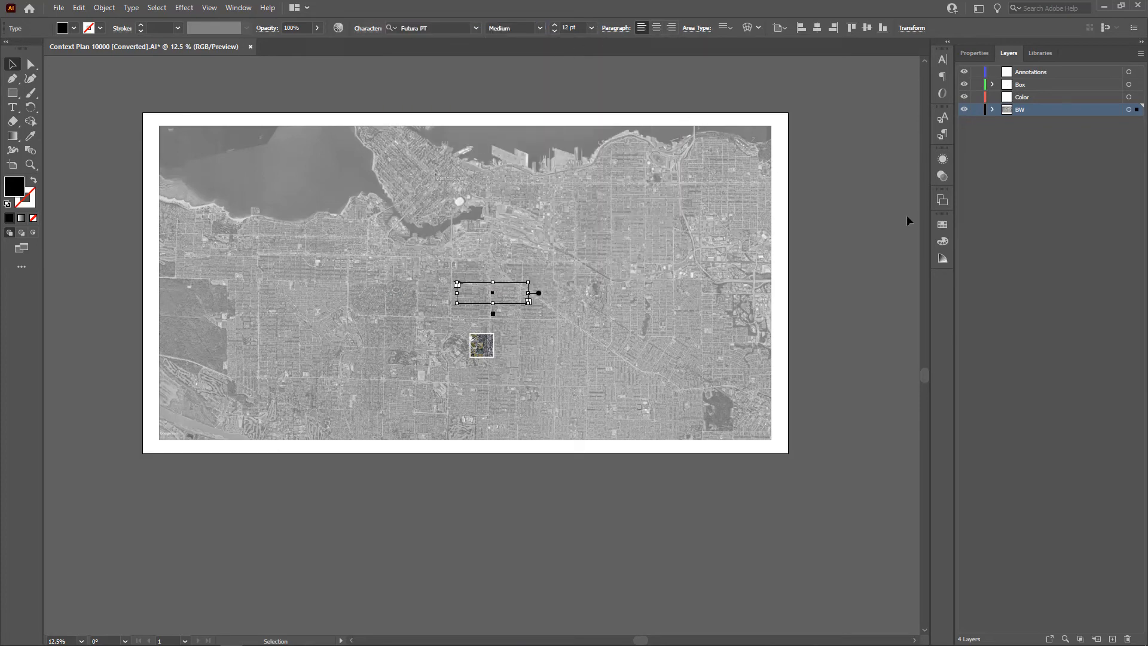
click(591, 27)
click(606, 227)
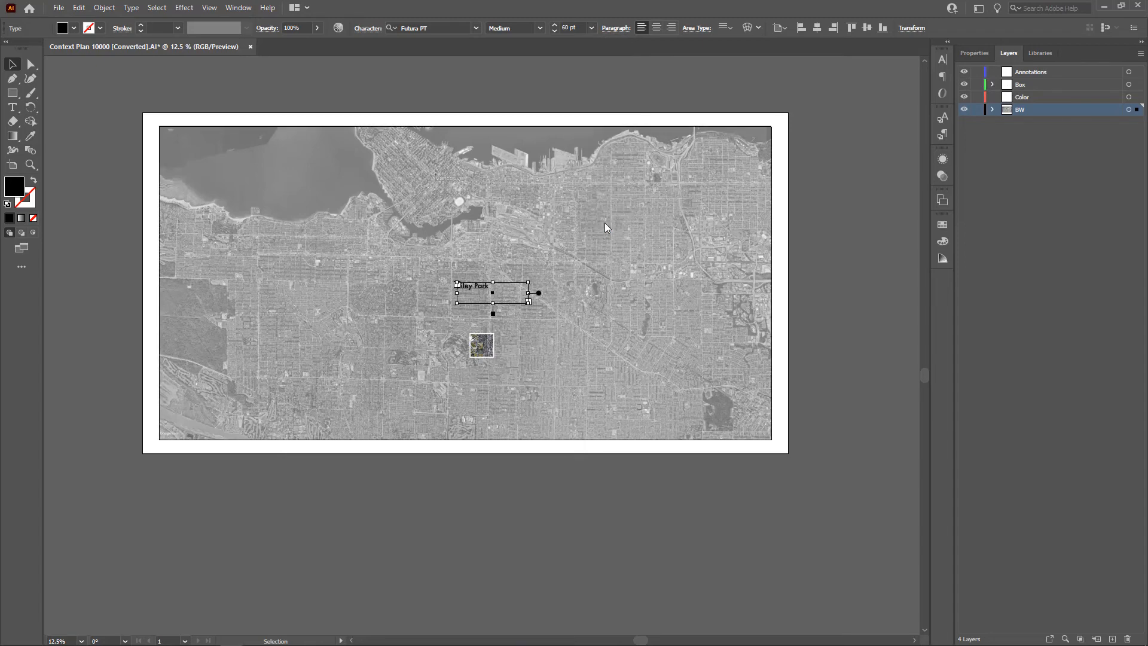
click(592, 28)
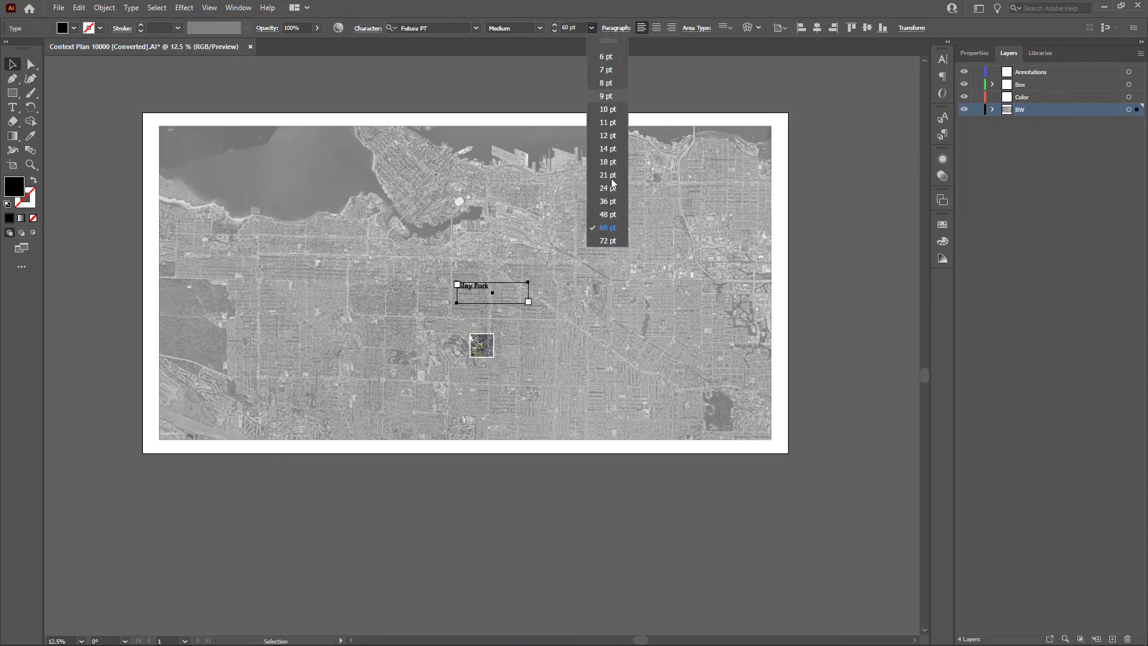
click(606, 240)
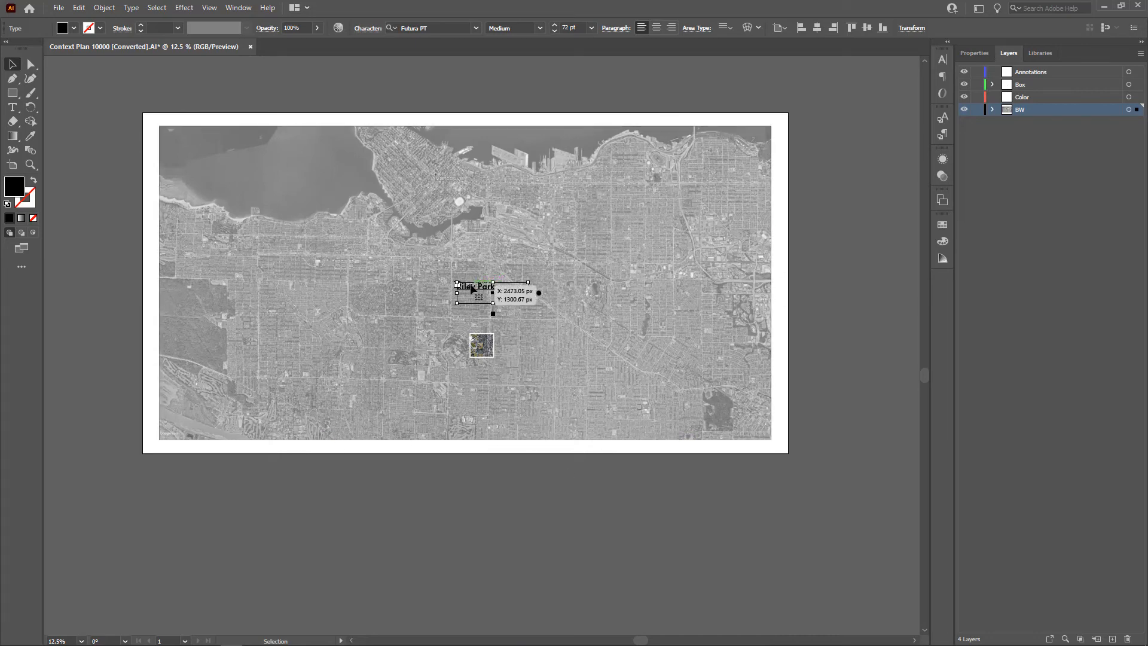
- Change the Riley Park label's fill to white and place it just east of the site box
drag(472, 290, 506, 322)
key(a)
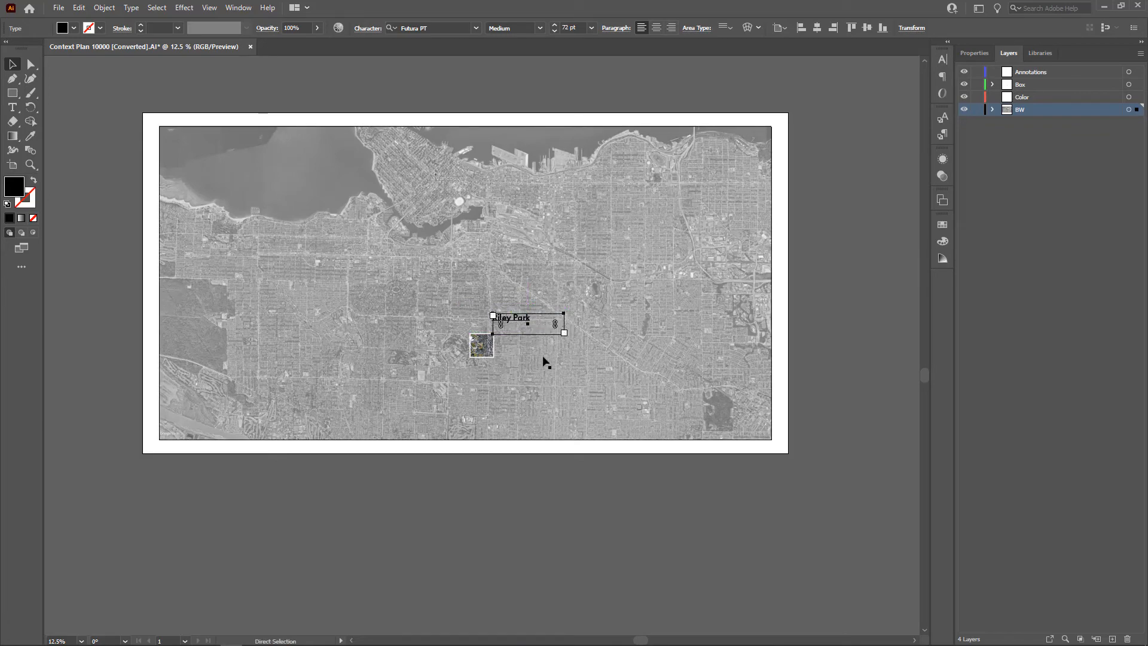
alt+scroll(543, 359, up, 1)
alt+scroll(484, 311, up, 1)
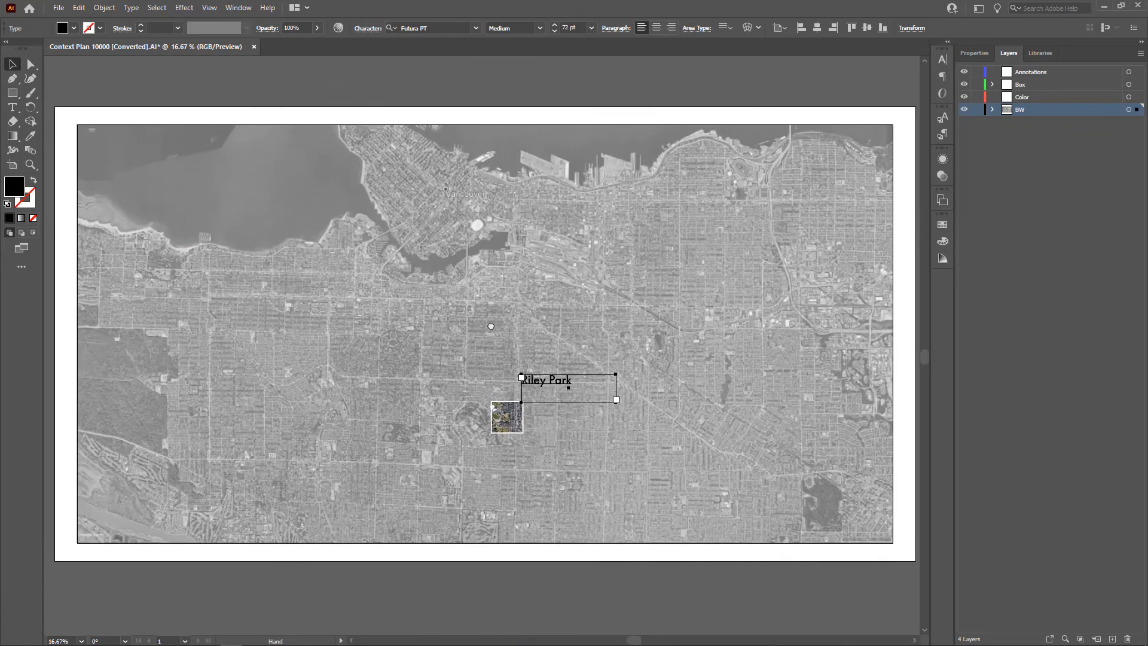
double_click(18, 189)
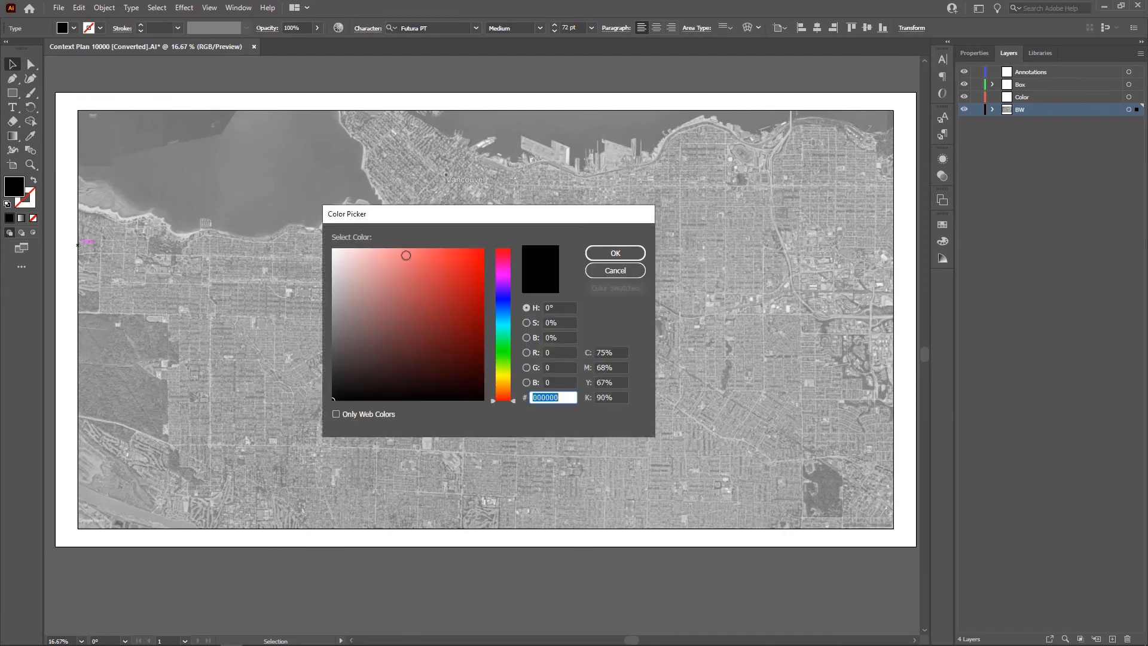
click(333, 249)
click(612, 263)
drag(533, 369, 542, 398)
- Extend the site label's text to read "Site: Riley Park"
double_click(536, 393)
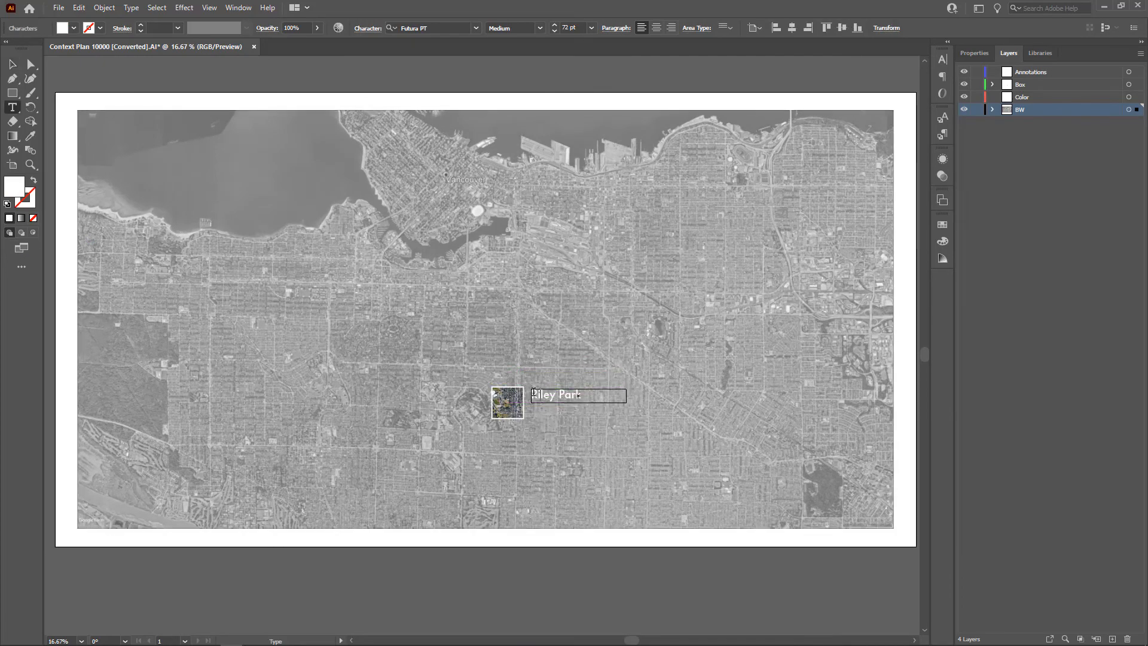
text(Site:)
key(Escape)
click(631, 561)
- Copy the site label to the water near the northwest shoreline and change its text to "Seawall"
alt+drag(557, 407, 266, 218)
double_click(266, 208)
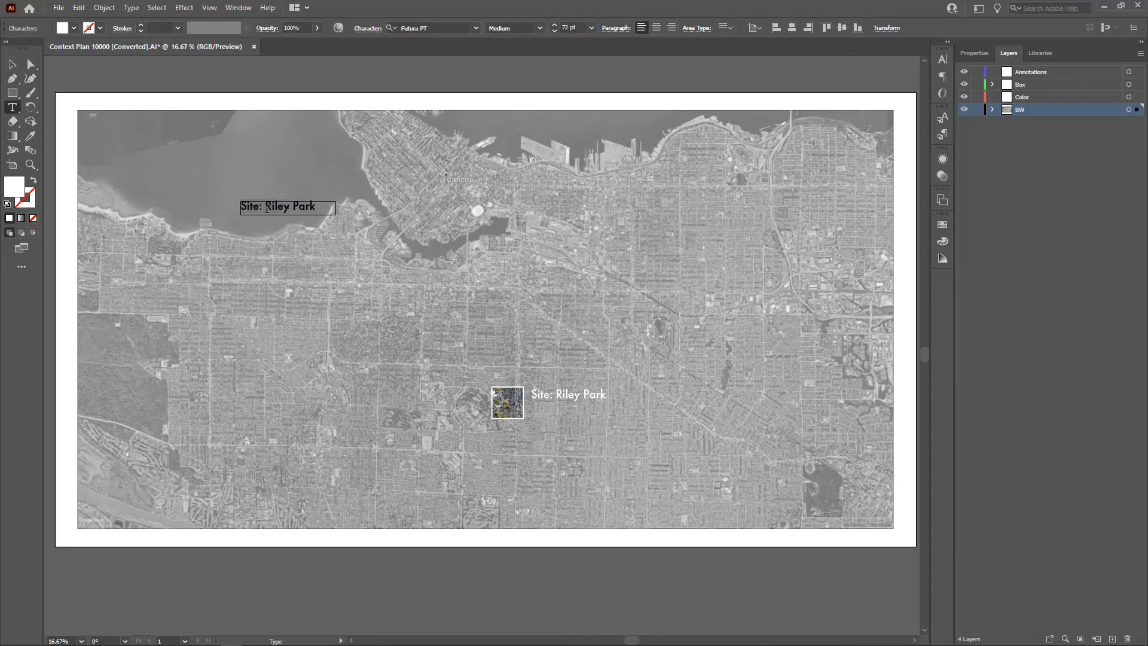
text(Seawall)
key(Escape)
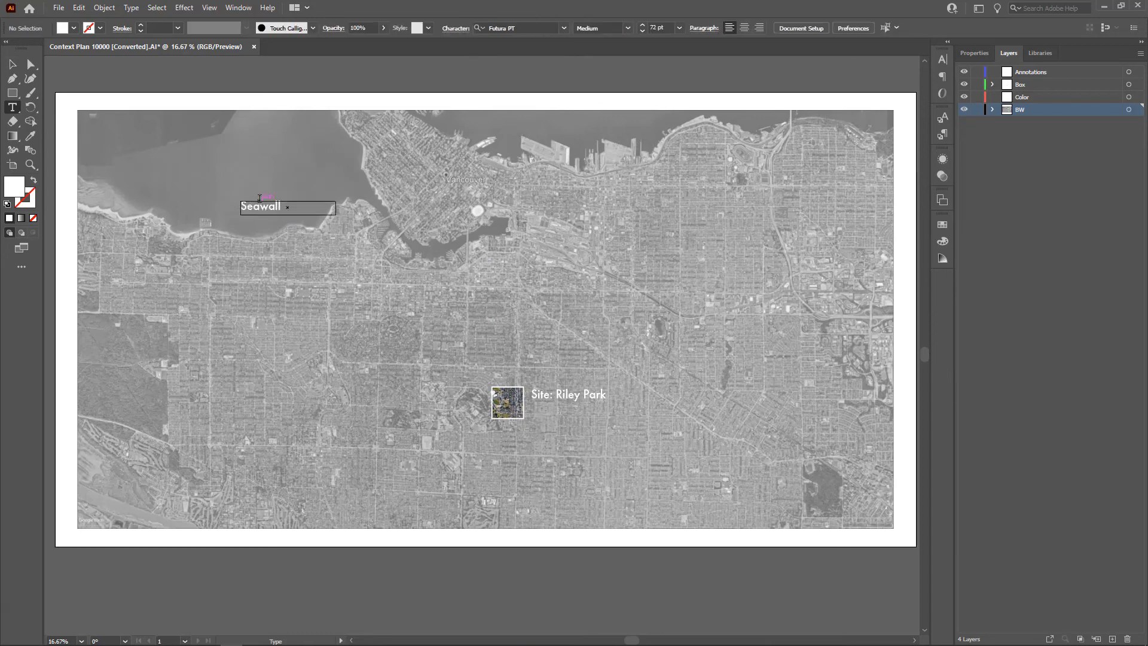
- Place label copies over downtown and the western forest, and change the downtown one to "Downtown Core"
drag(271, 213, 108, 358)
double_click(468, 175)
text(Downtown Core)
key(Escape)
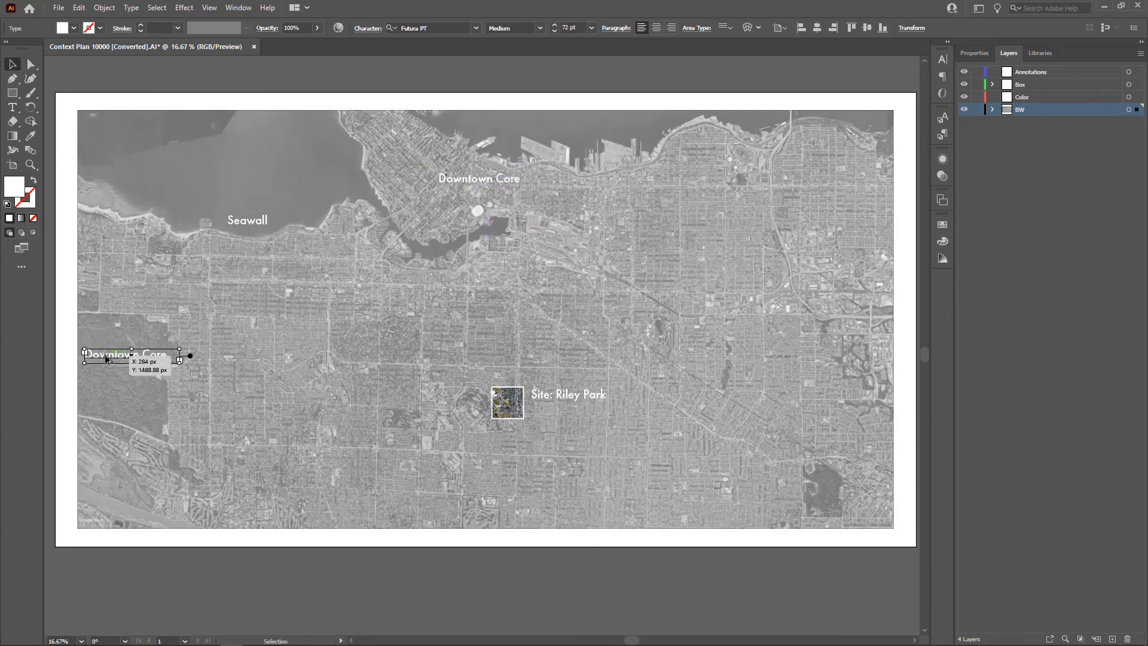
- Change the label copy over the forest at the map's west edge to "Pacific Spirit Park"
double_click(107, 359)
text(Pacif)
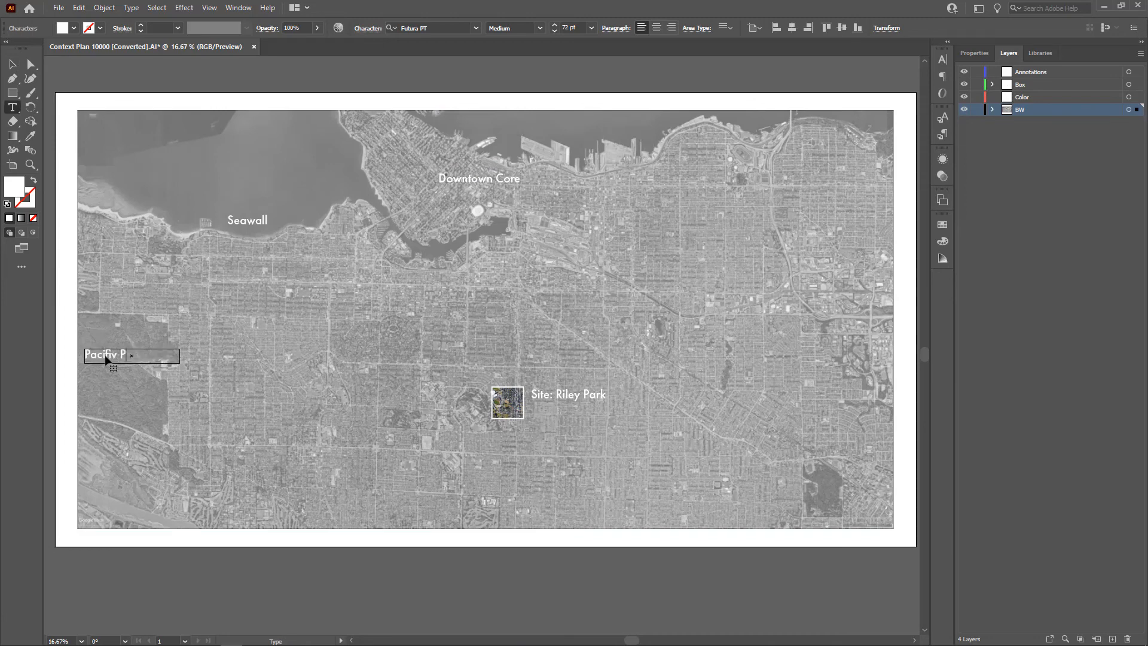
text(ic Spirit Park)
key(Escape)
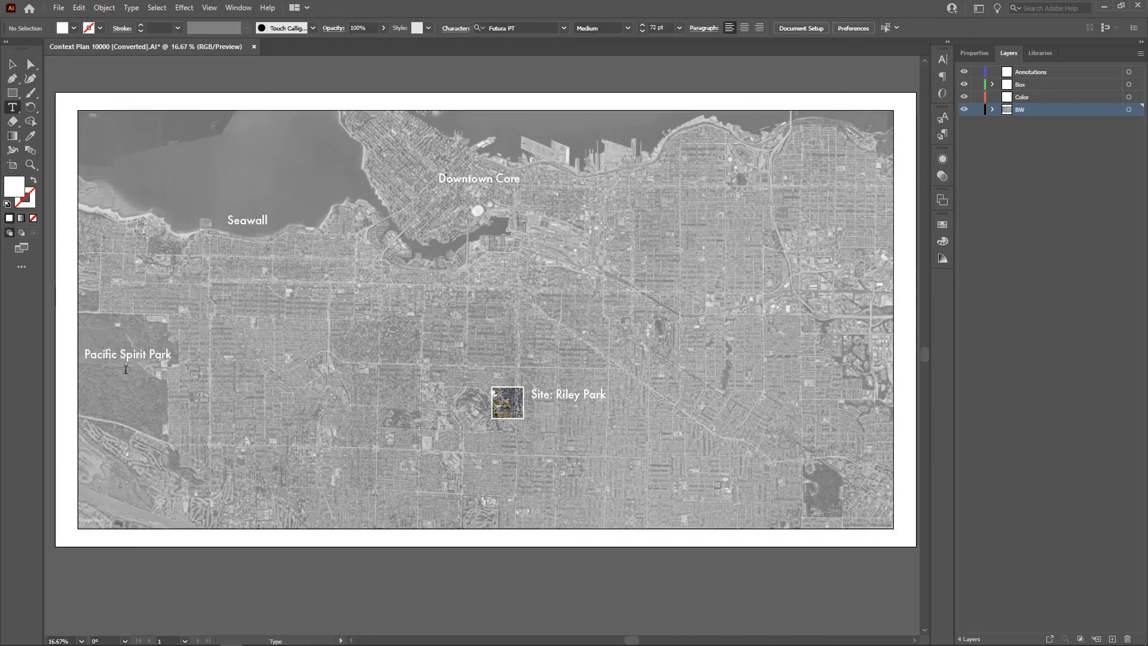
- Copy the Pacific Spirit Park label to just southwest of the site box and change it to "Queen Elizabeth Park"
drag(159, 363, 469, 420)
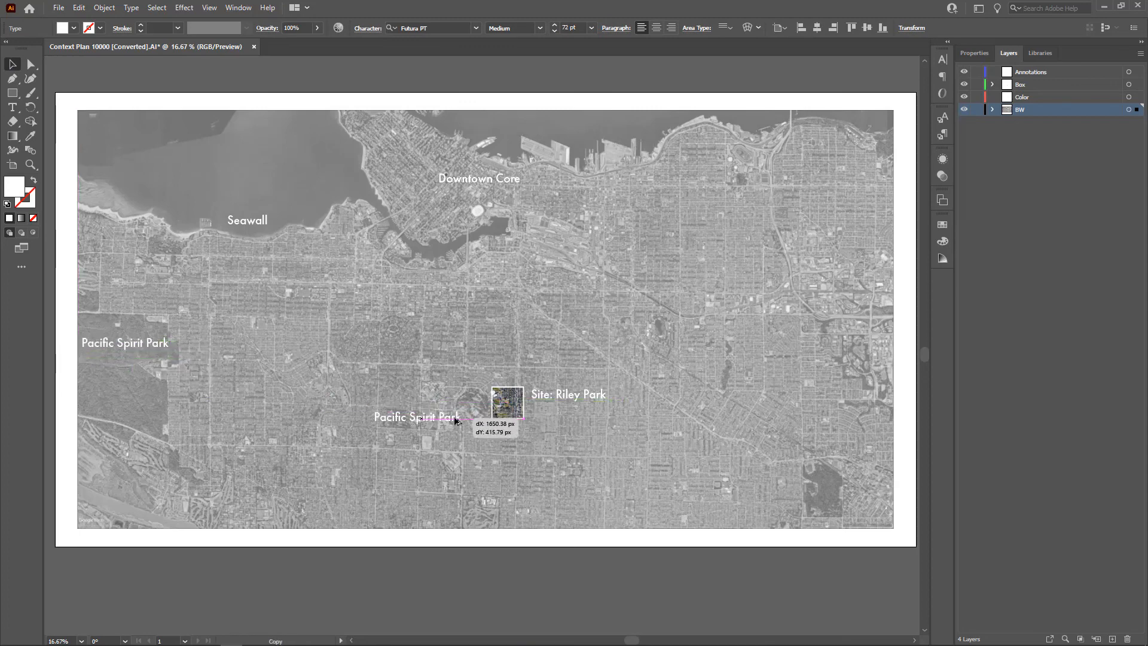
double_click(436, 417)
key(ctrl+a)
text(Queen)
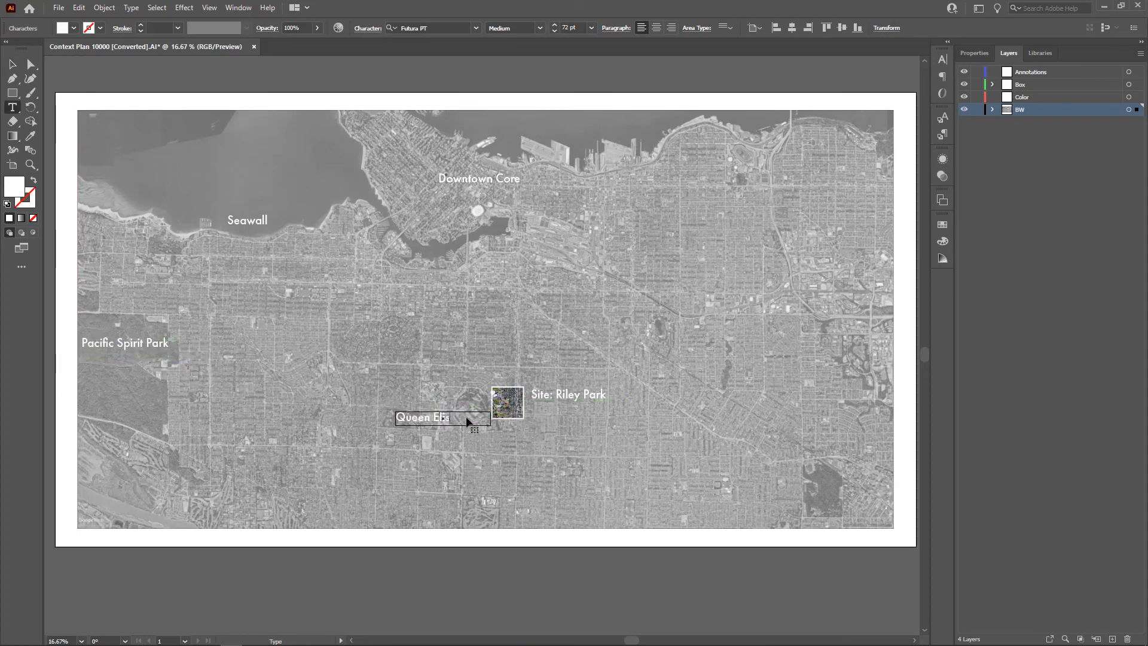
text( Elizabeth)
key(Escape)
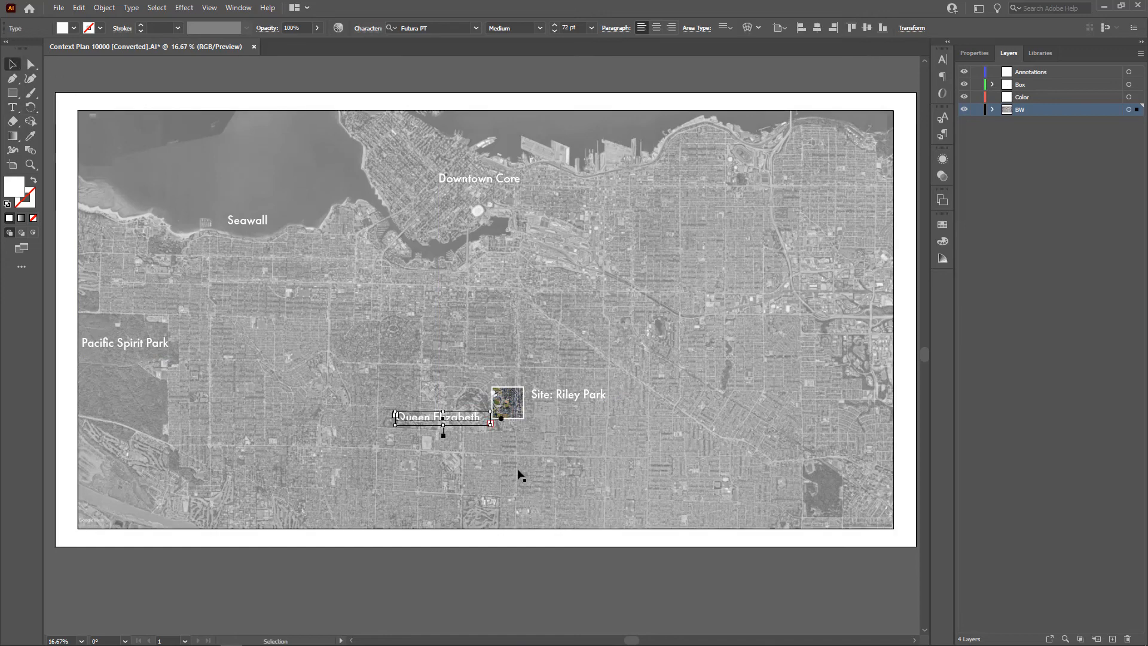
- Fit the Queen Elizabeth Park label on two lines west of the site box and right-align its text
drag(443, 425, 470, 415)
click(671, 28)
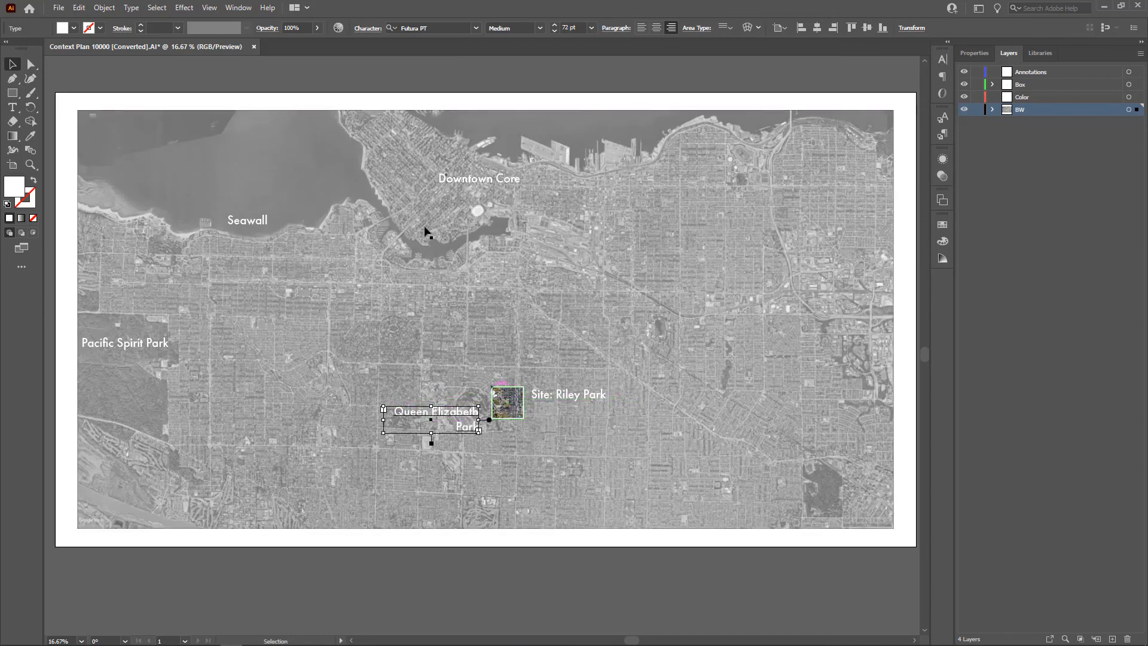
click(765, 556)
scroll(741, 538, down, 1)
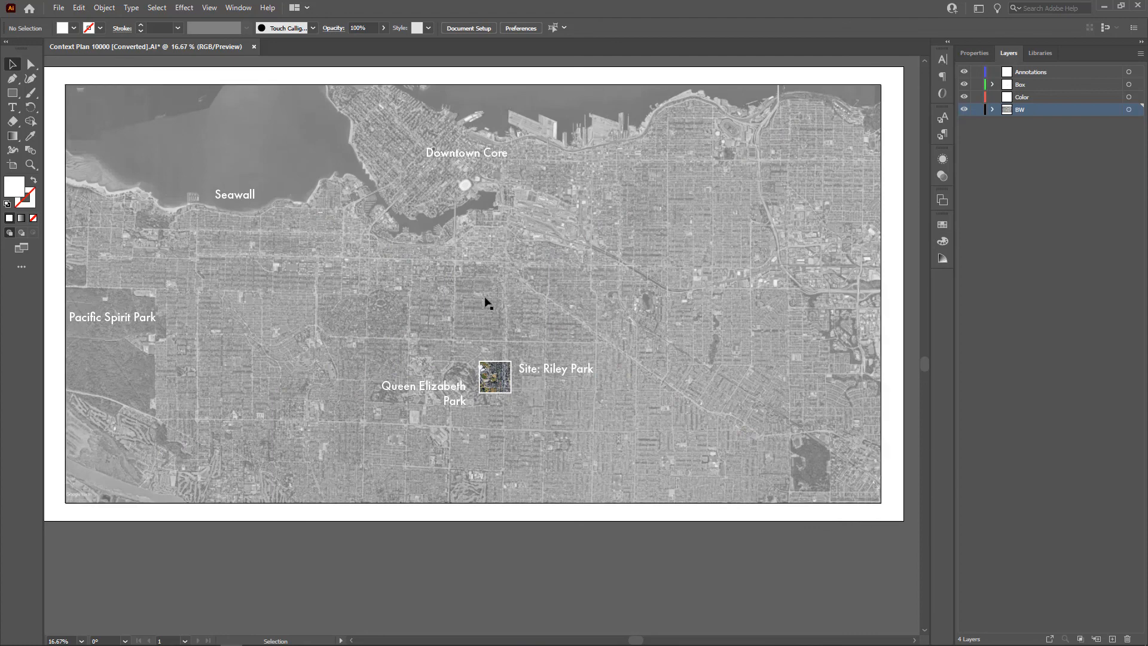
scroll(573, 419, up, 1)
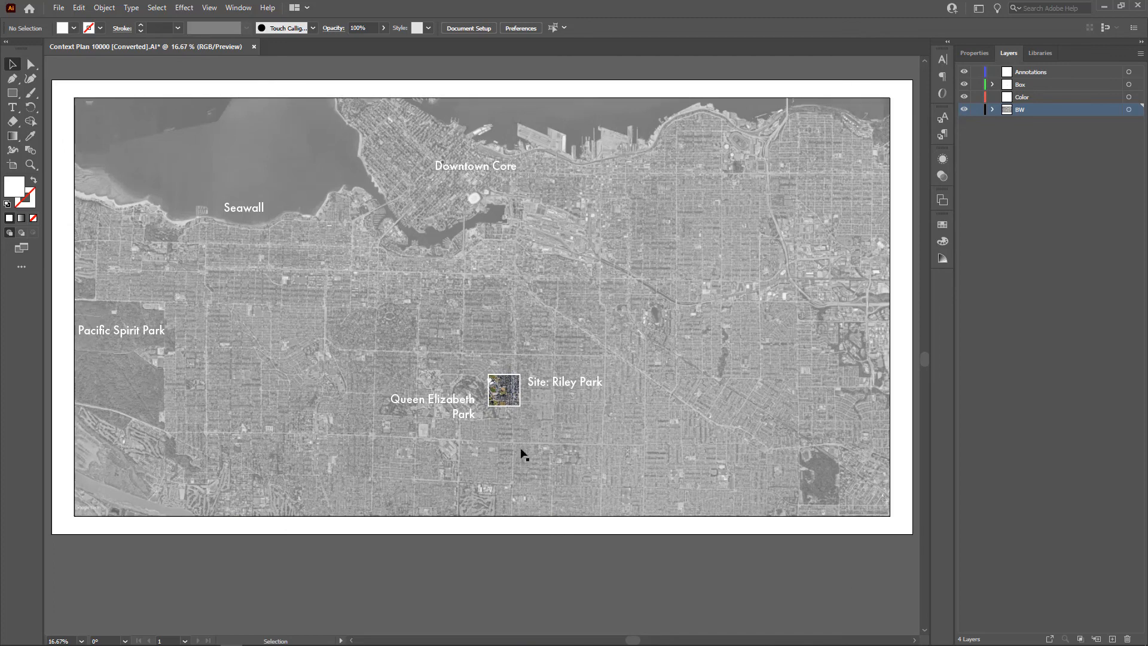
- Switch to Google Earth Pro, zoom in on the site around Queen Elizabeth Park, and reset the view
click(251, 635)
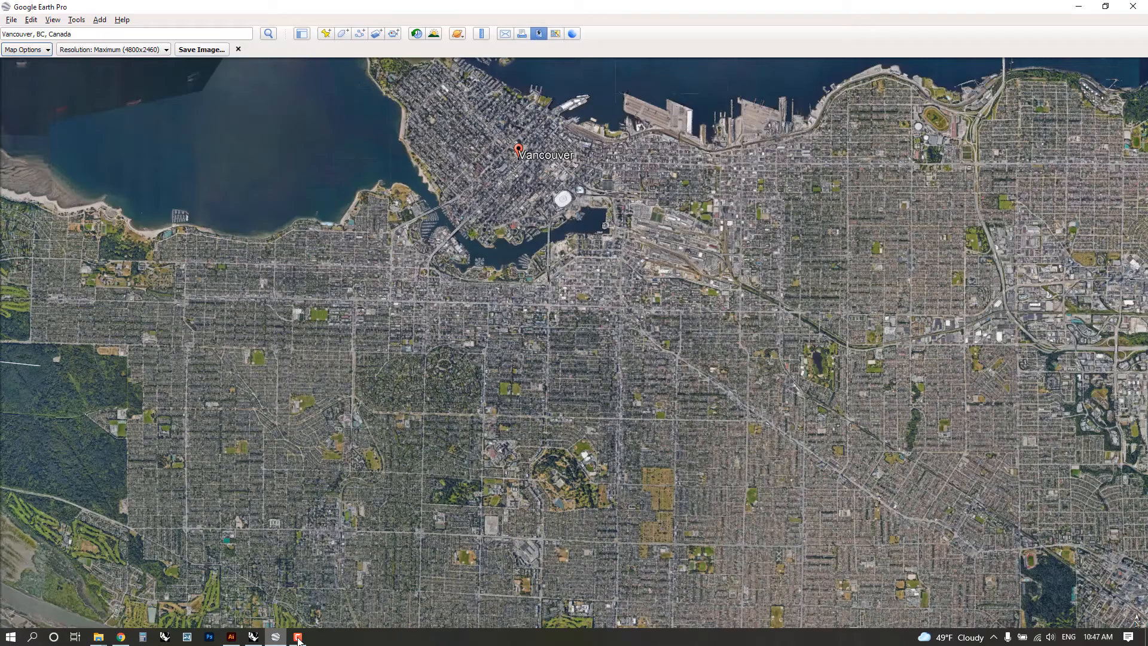
scroll(566, 495, up, 5)
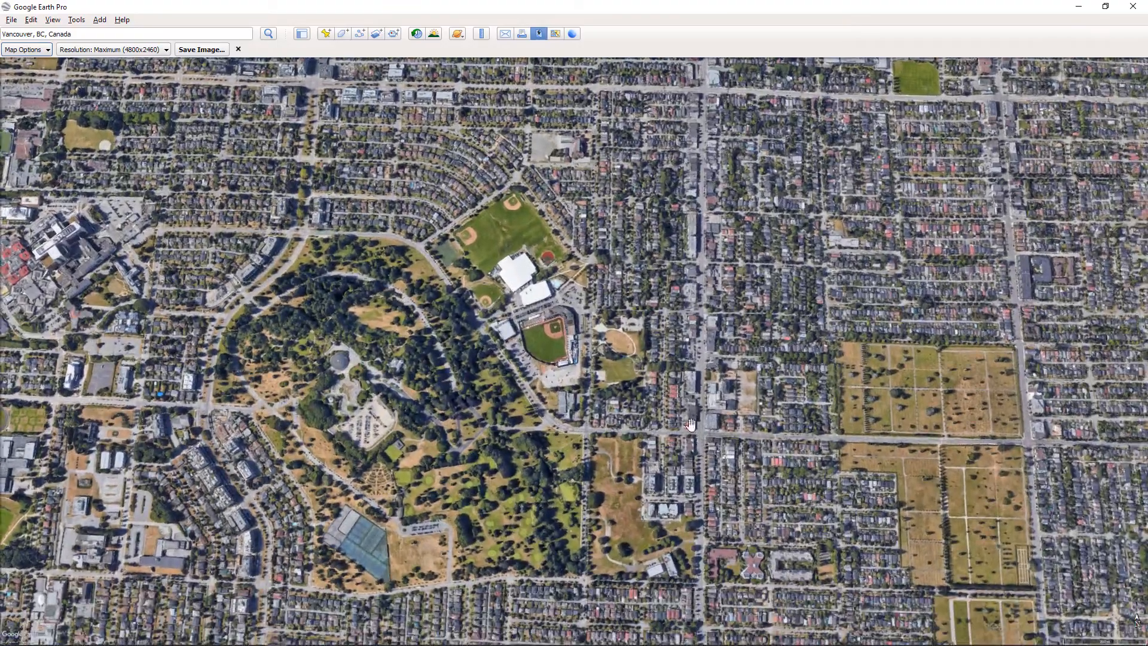
click(56, 21)
click(258, 259)
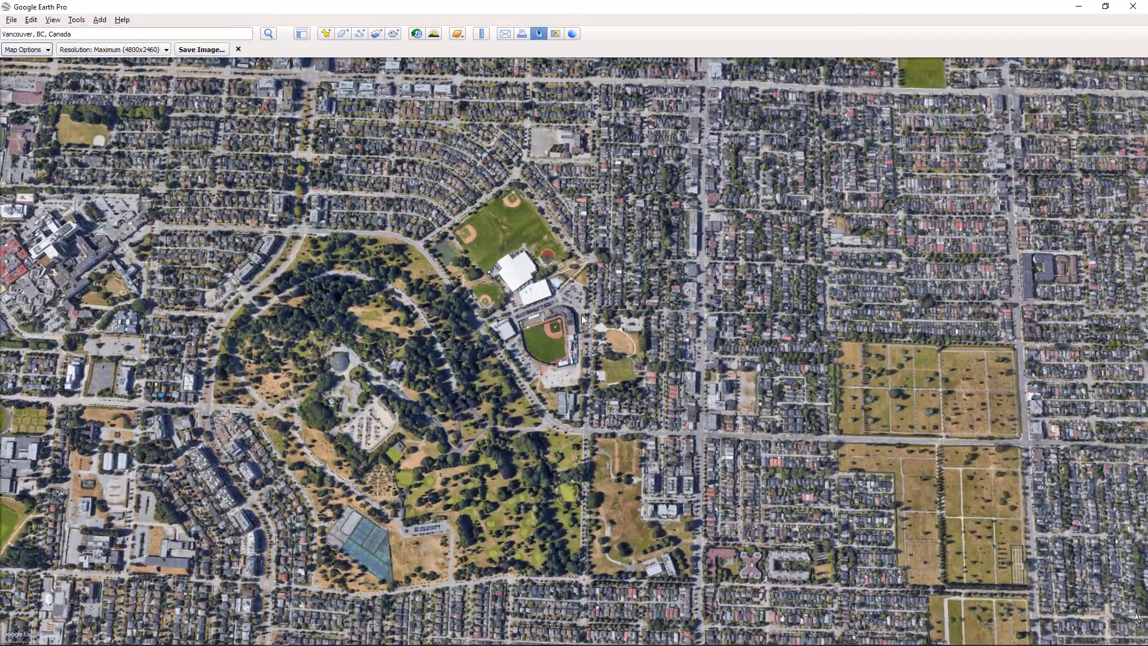